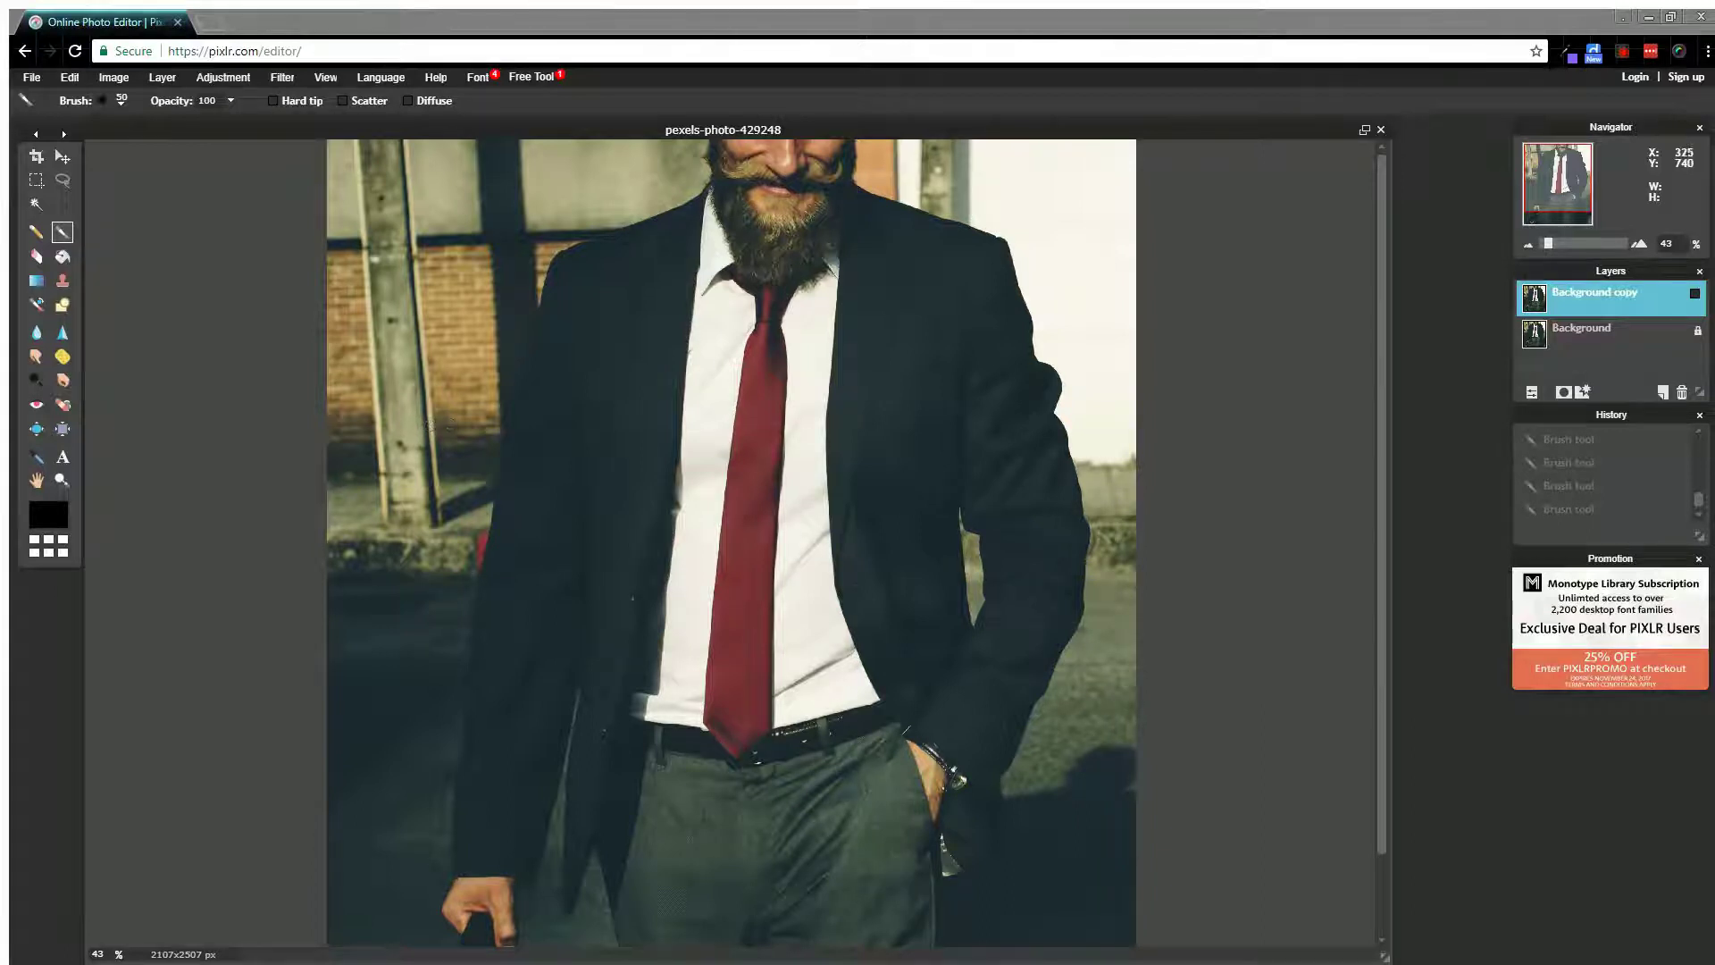
Step: Preview the purple tie on the Background copy layer, then hide that layer to restore the red tie
click(1694, 297)
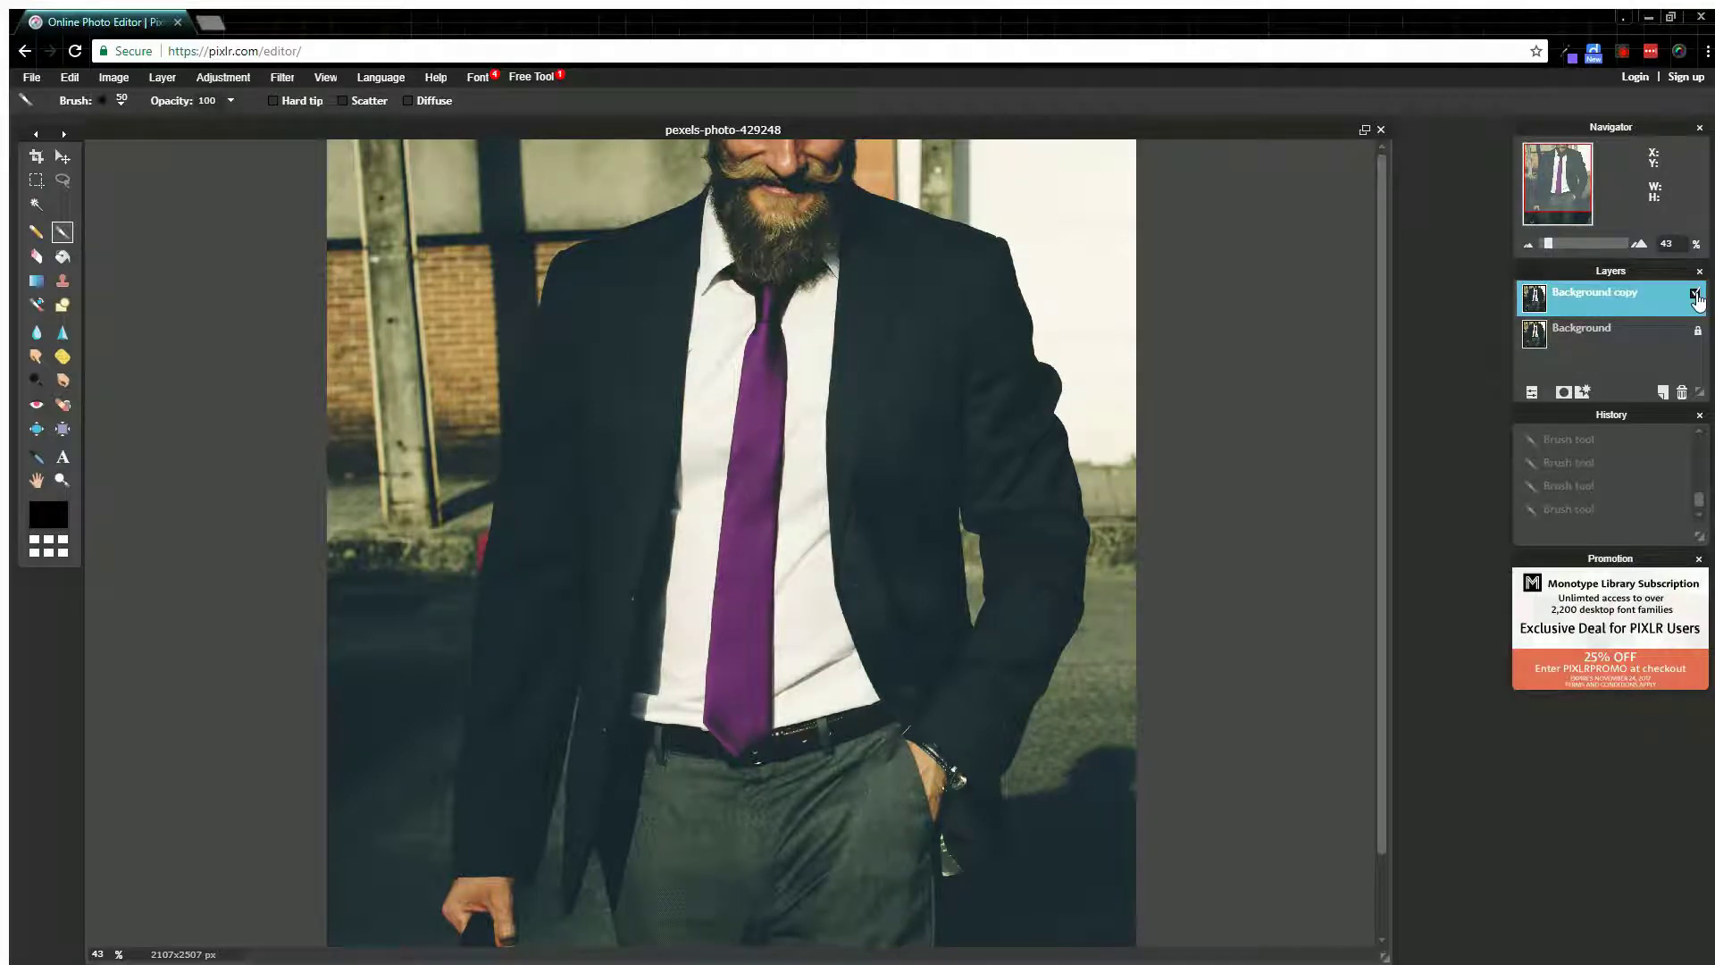
click(1694, 294)
Step: Zoom the canvas to 71%, pan up to the tie, and switch to the Magic Wand tool
scroll(722, 749, down, 2)
scroll(722, 749, up, 4)
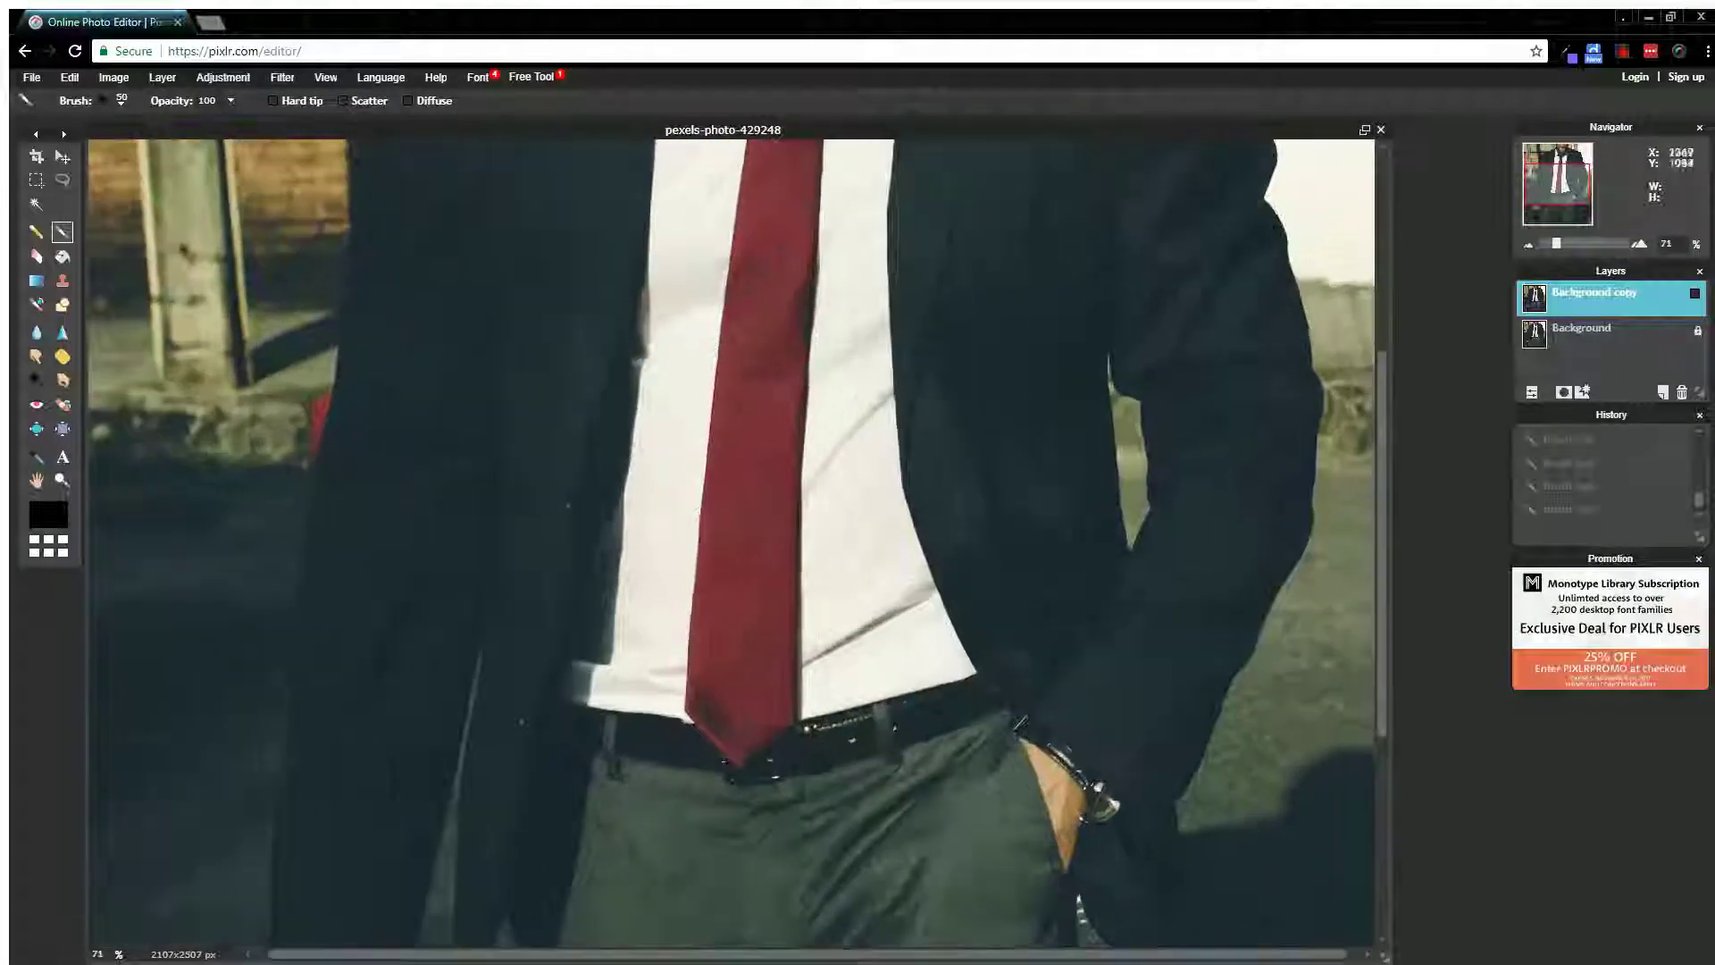
drag(1381, 457, 1364, 356)
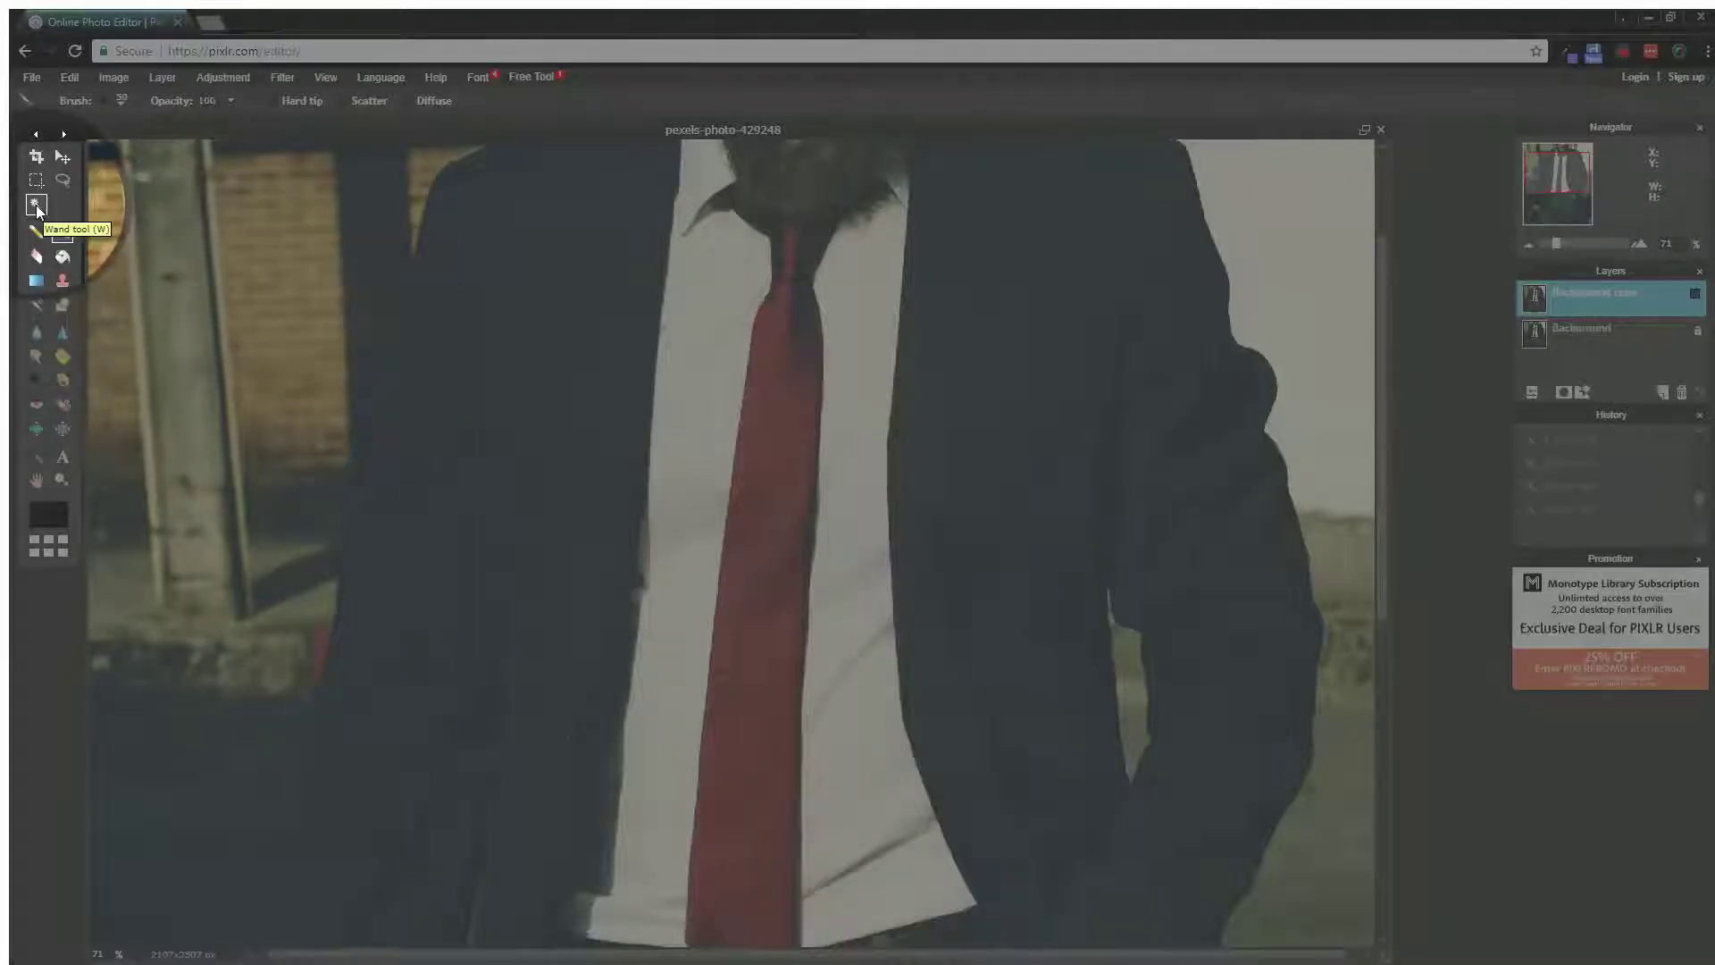
click(36, 205)
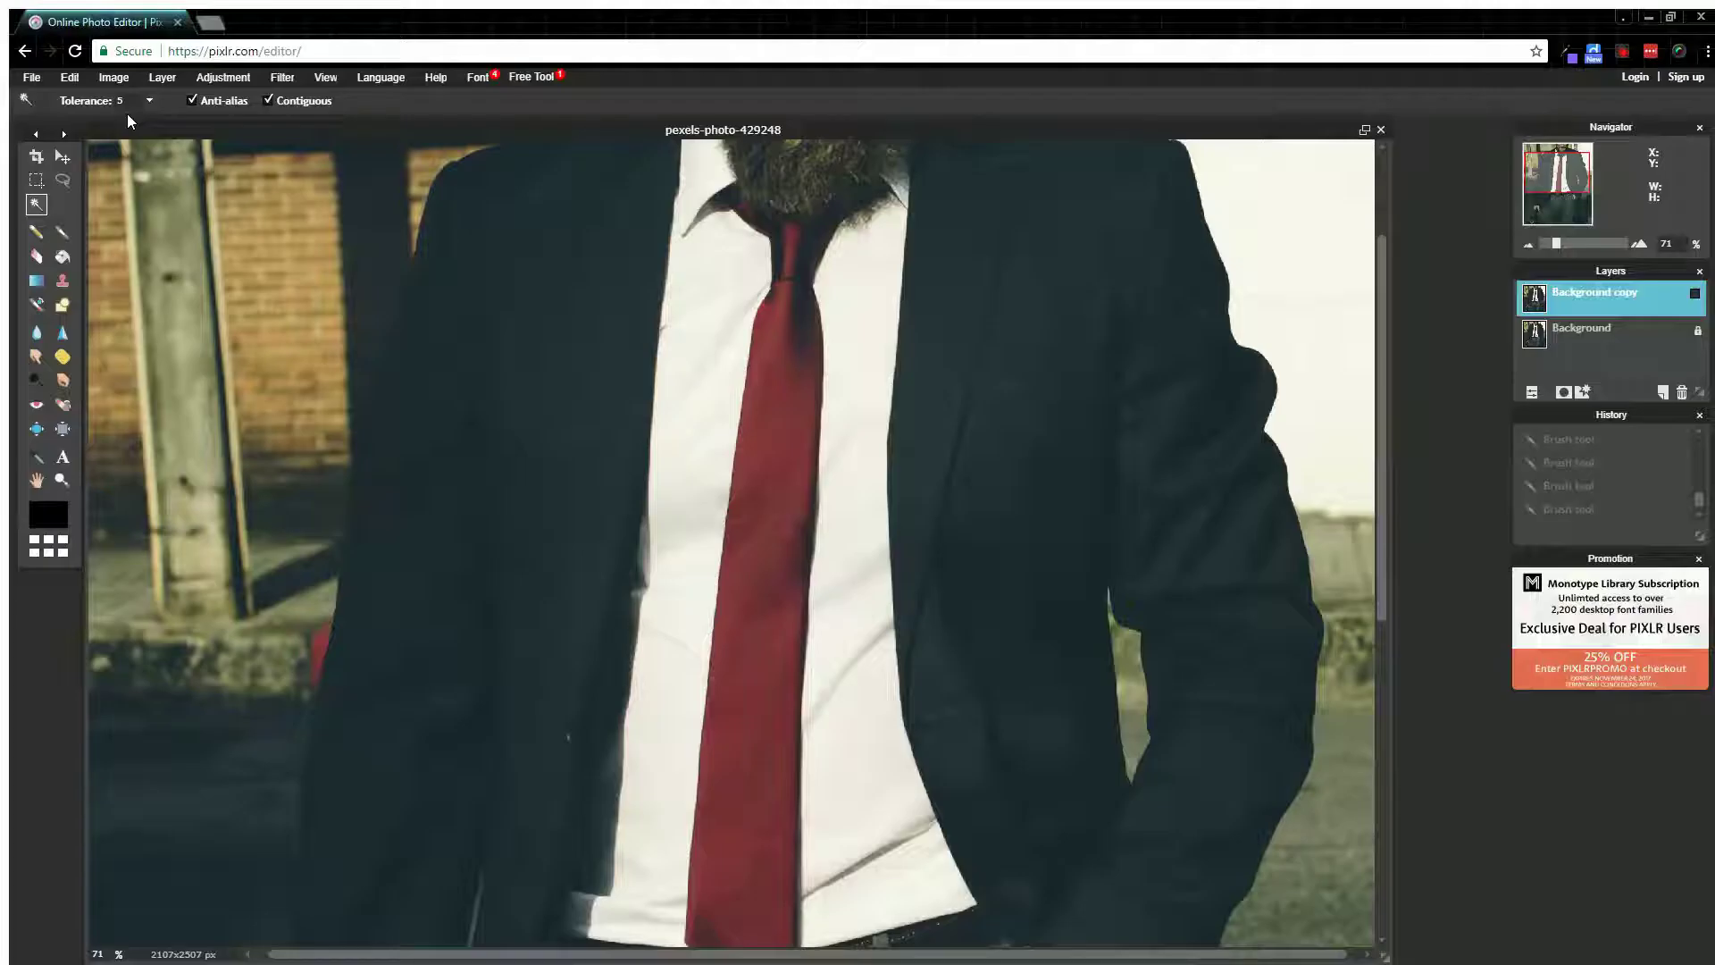
Step: Select the red tie by colour with the Magic Wand at Tolerance 20
click(775, 397)
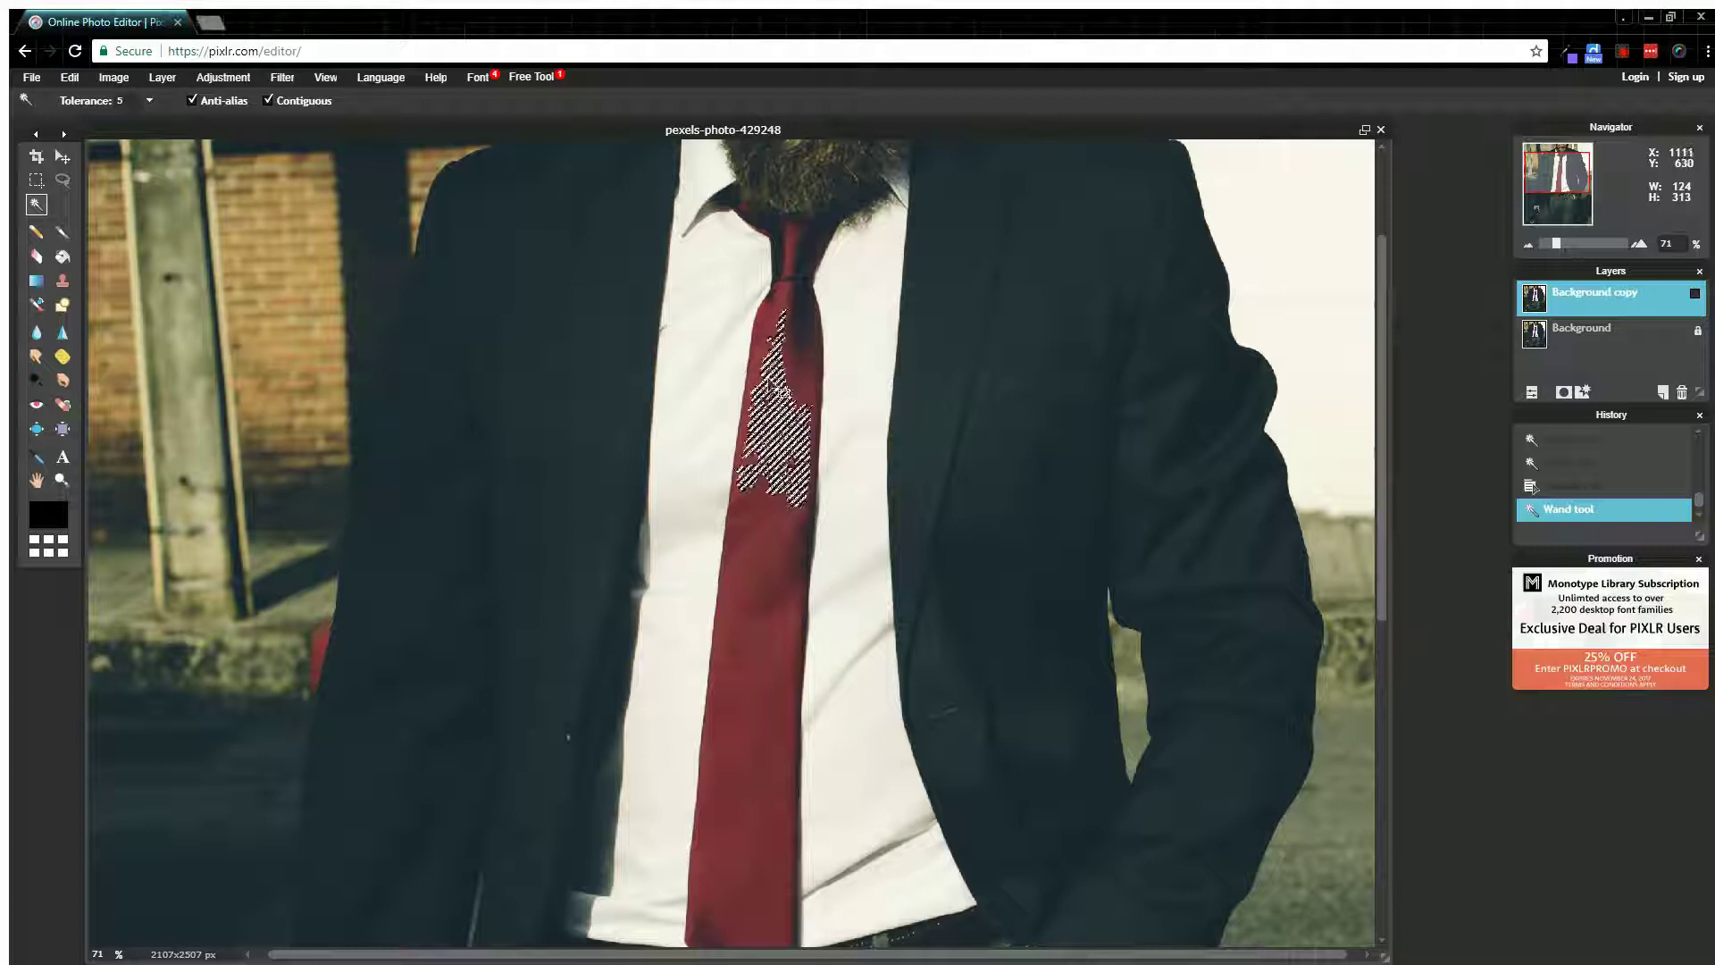
double_click(102, 100)
text(20)
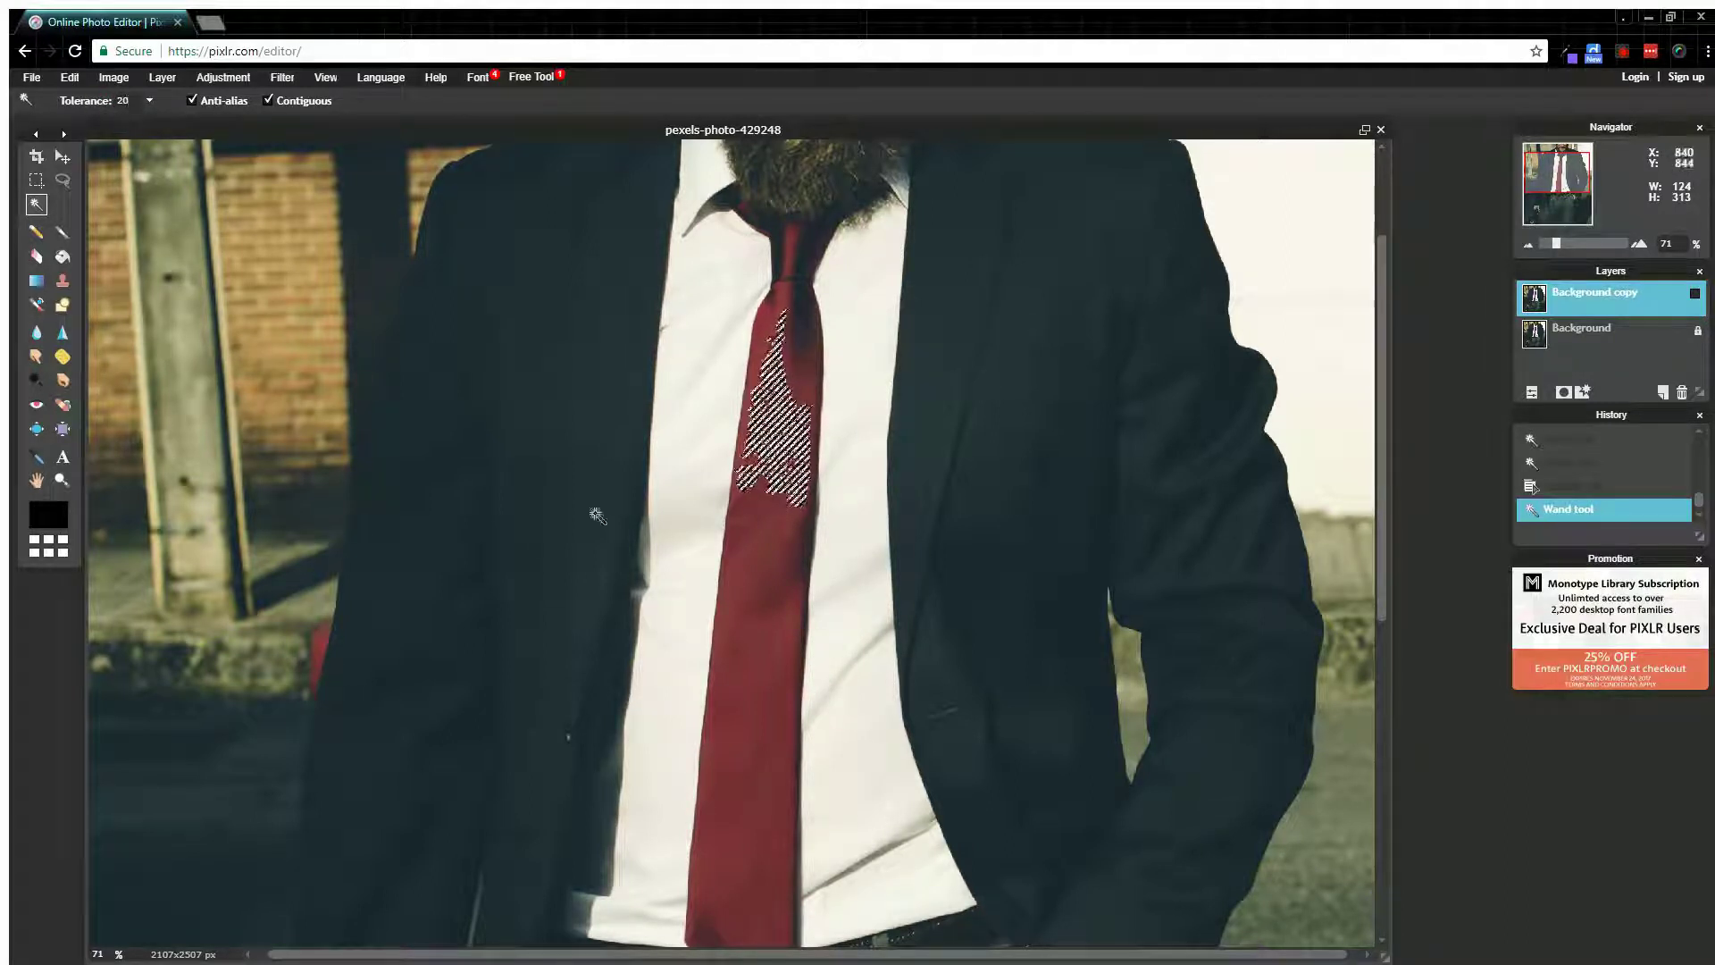
click(767, 548)
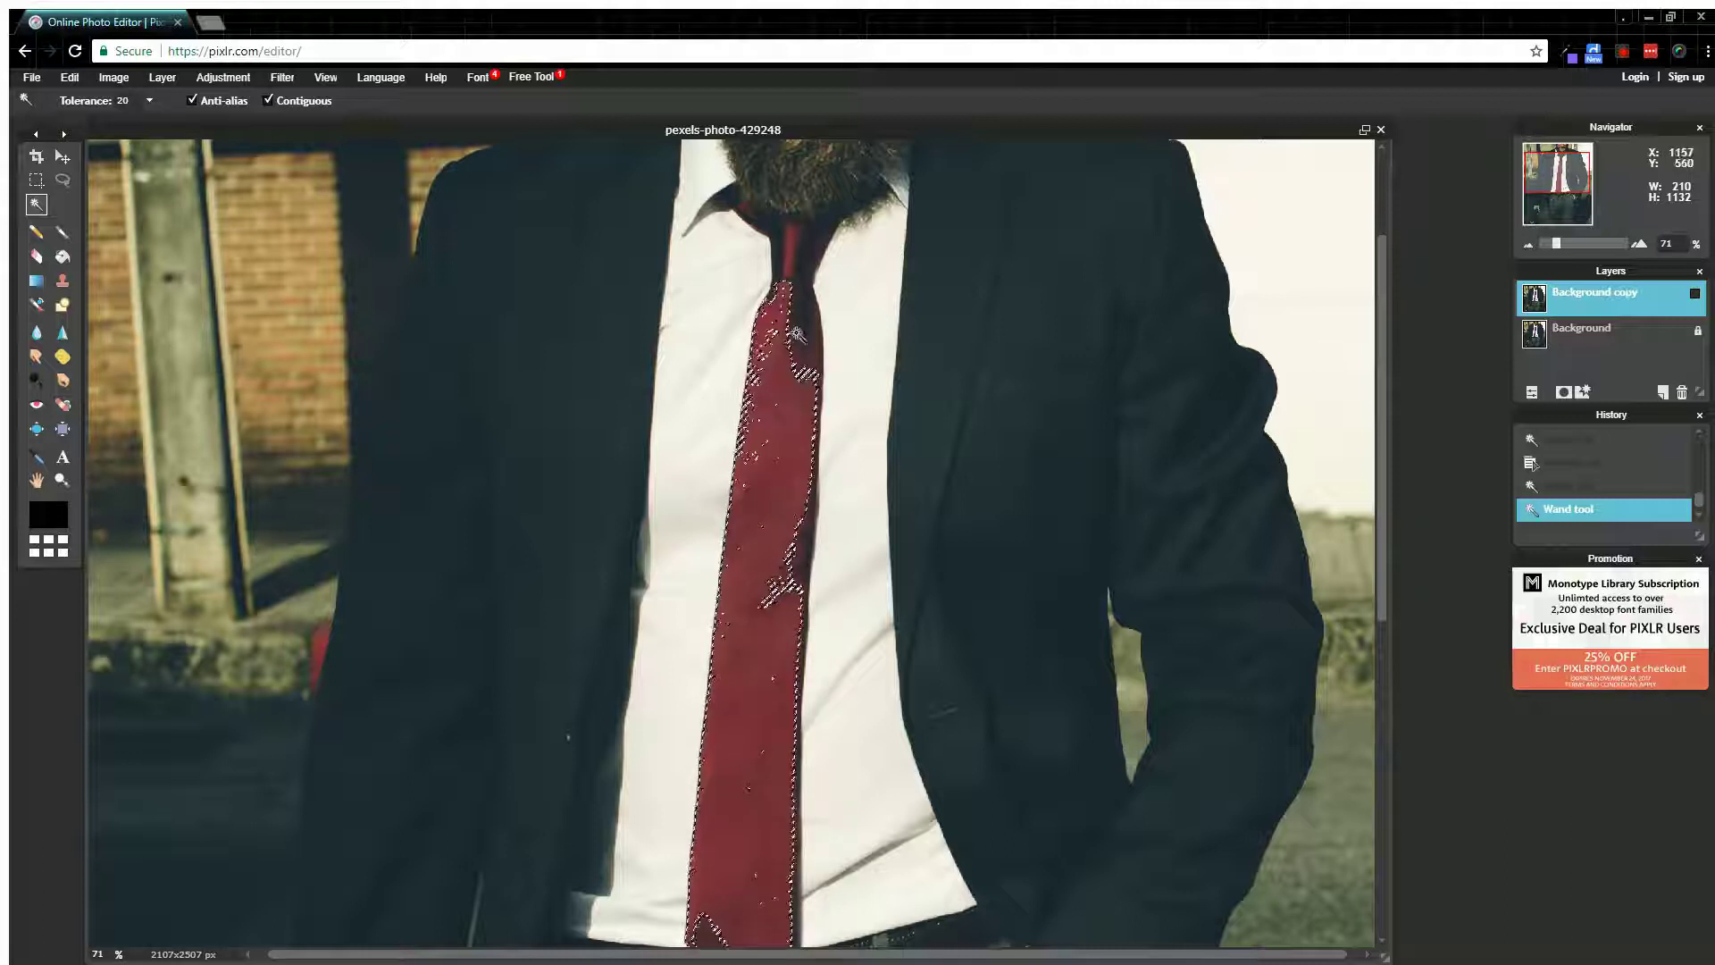
Step: Zoom in and pan the view to the tie knot
drag(1383, 453, 1385, 368)
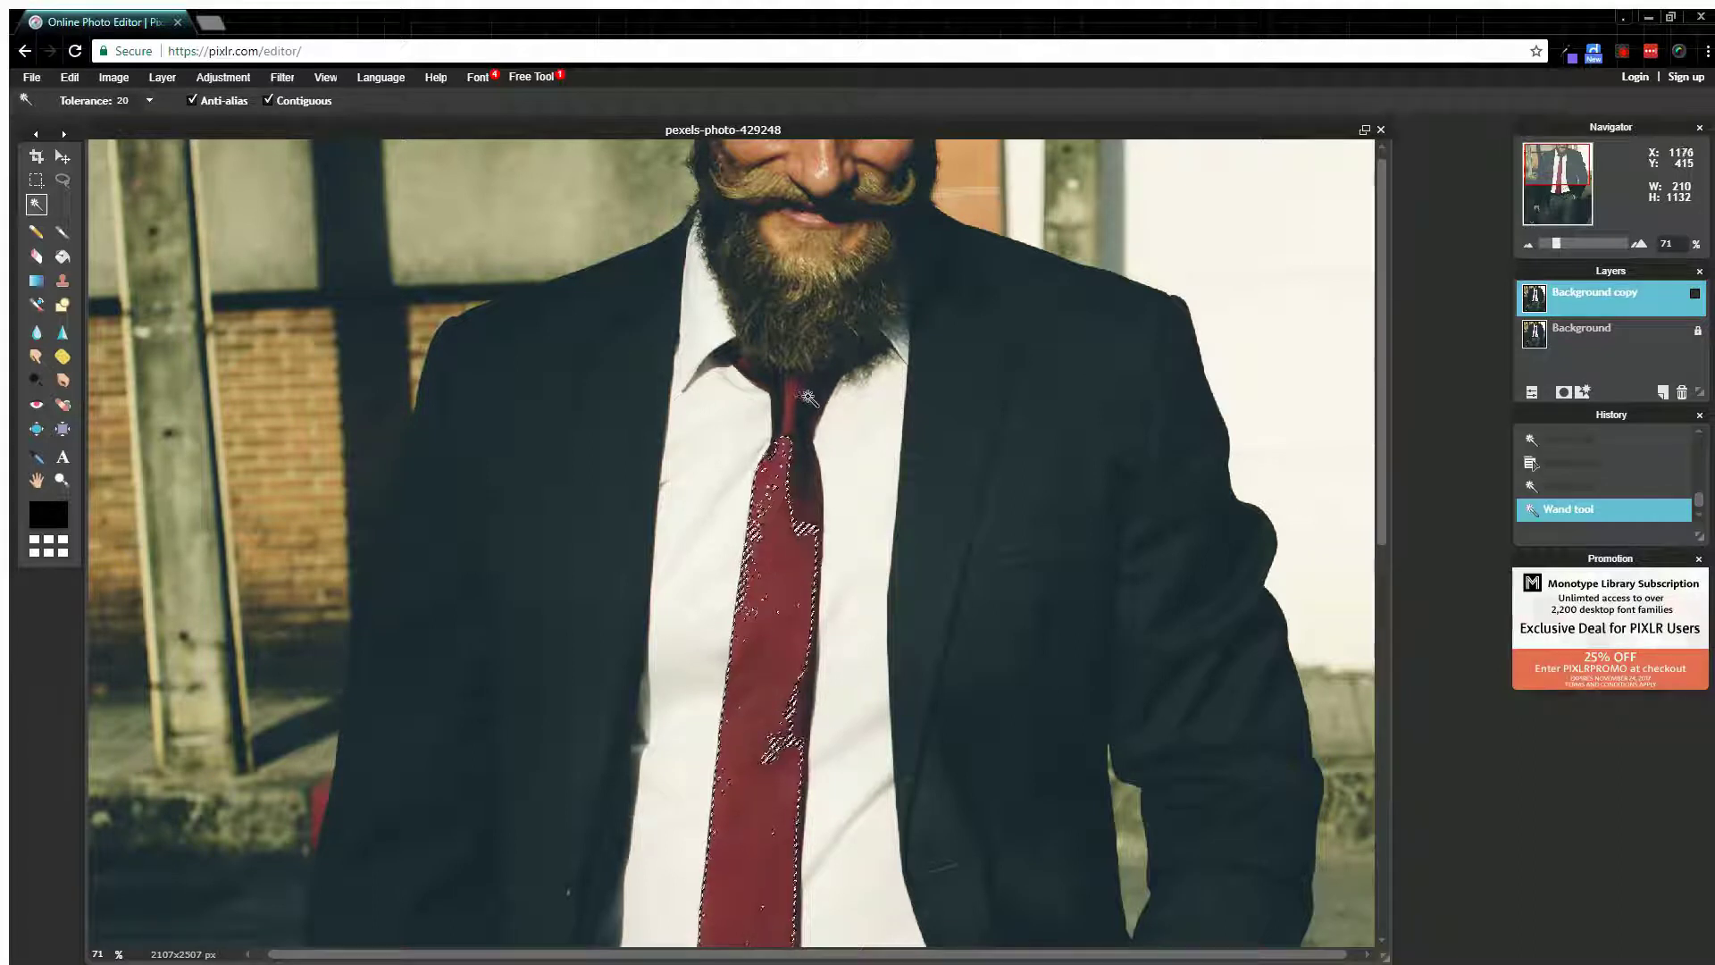
scroll(815, 380, up, 1)
scroll(826, 369, up, 5)
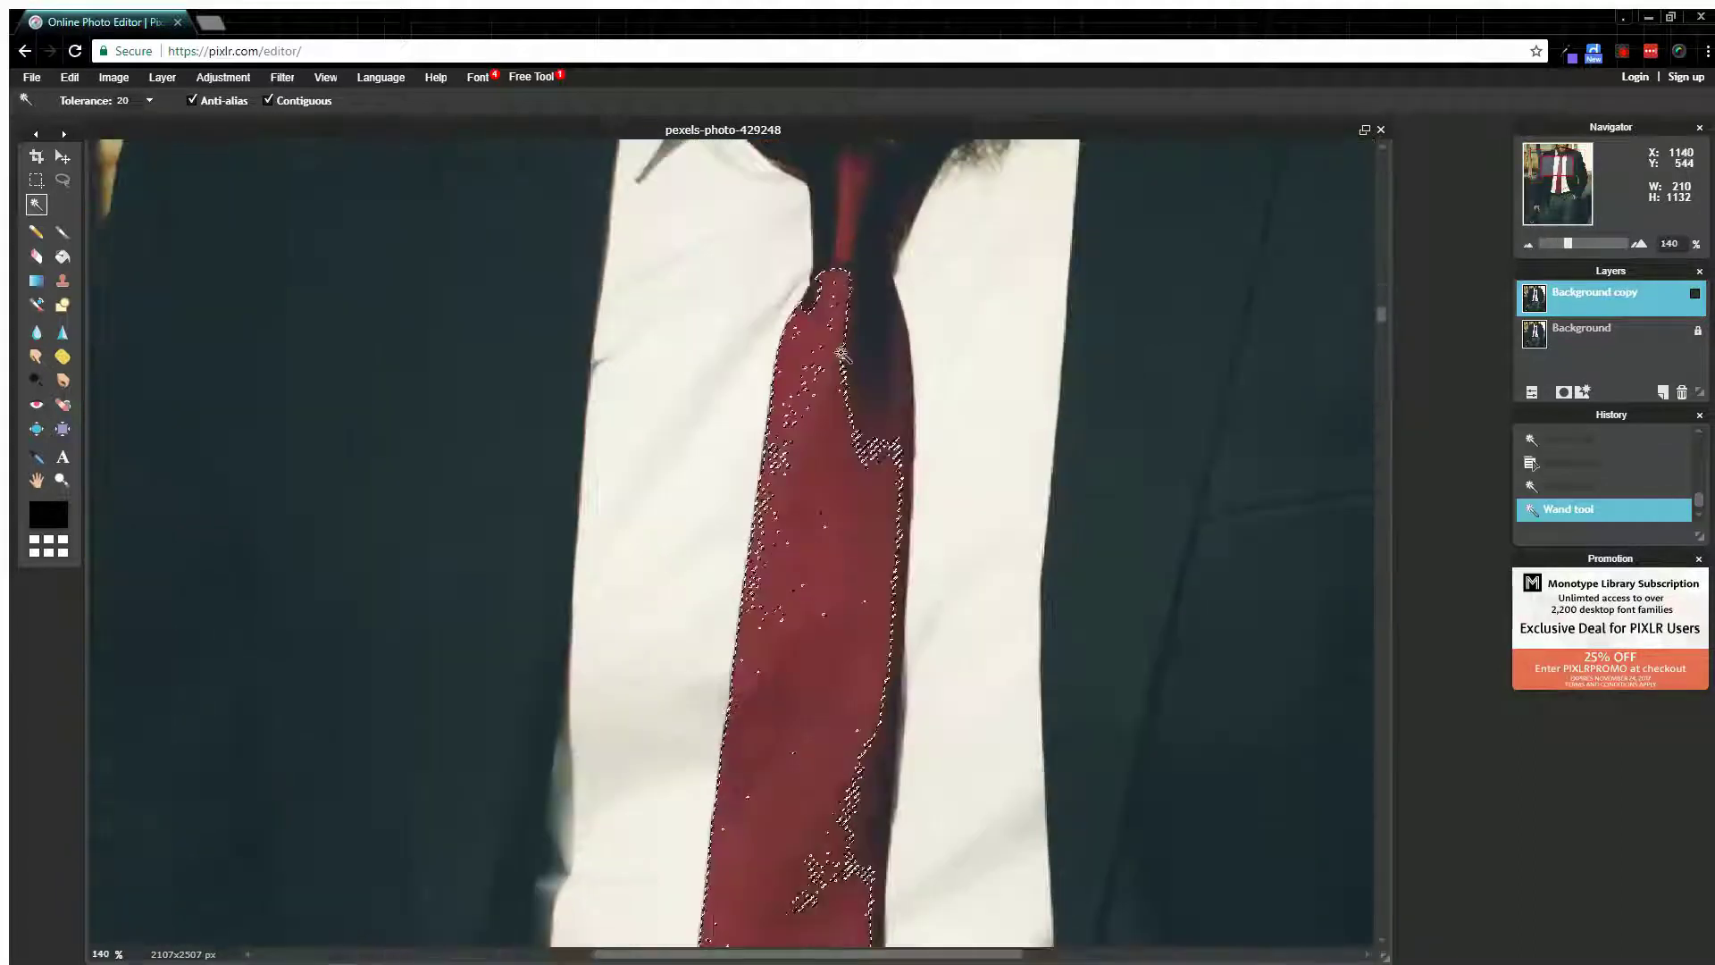
drag(1387, 353, 1388, 234)
Step: Set Wand Tolerance to 5 and add the dark and reddish knot patches near the collar
scroll(1149, 685, up, 1)
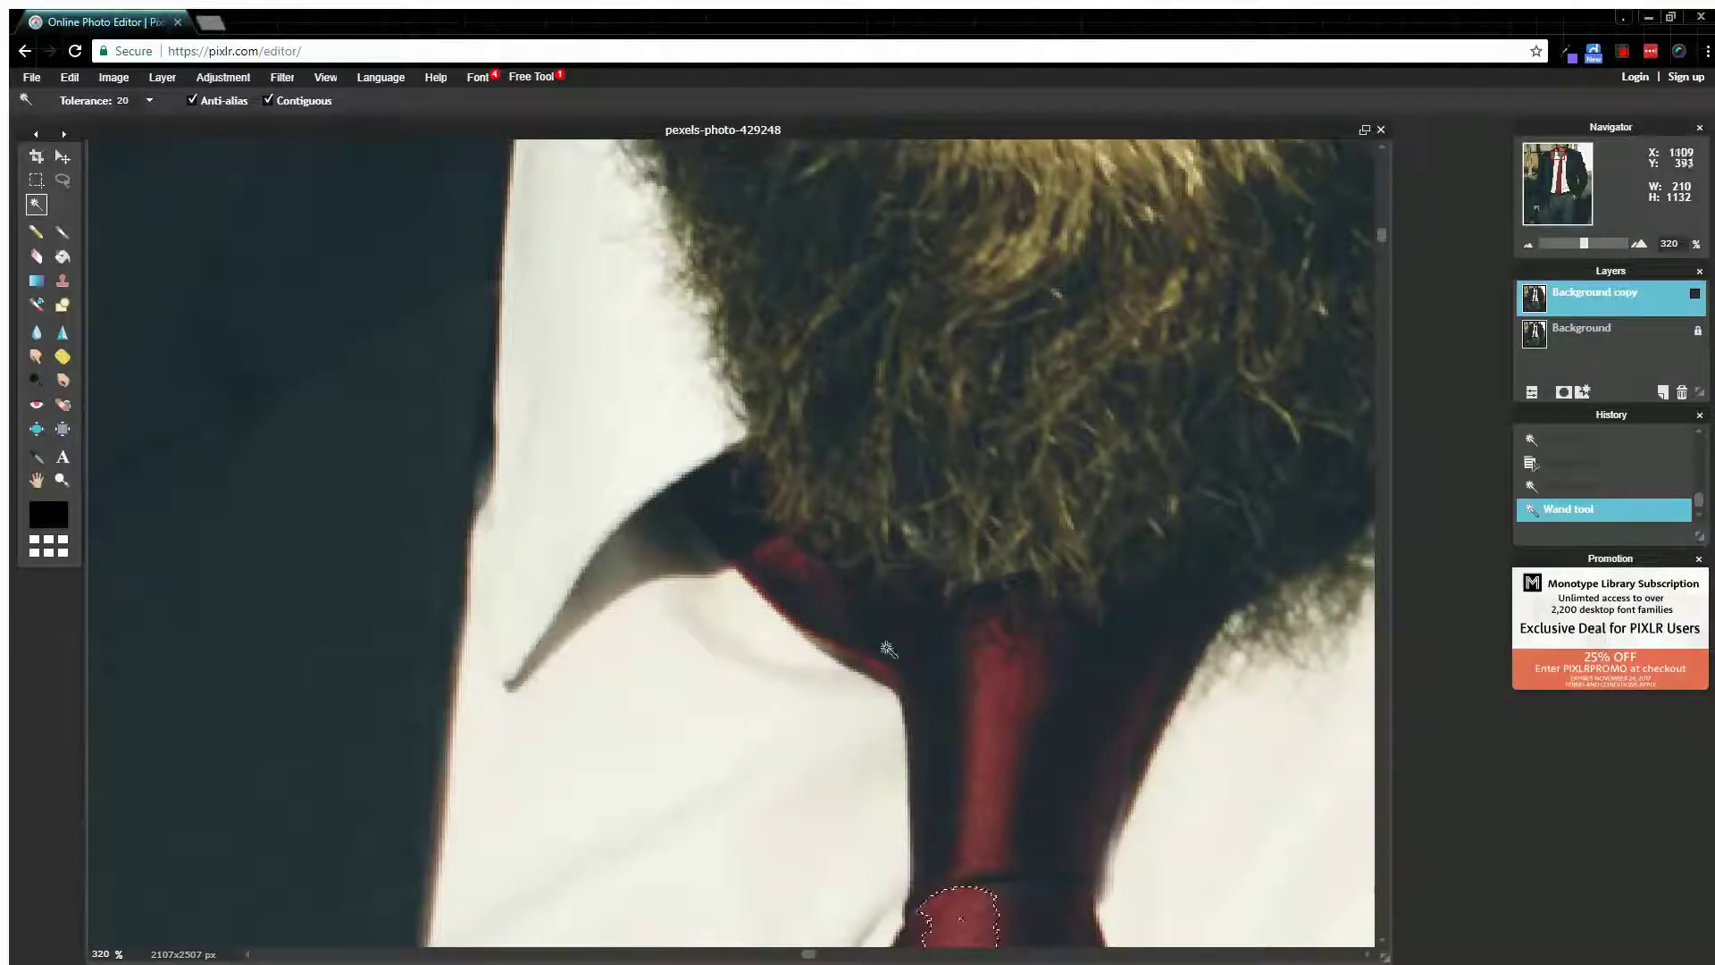
click(149, 102)
click(103, 102)
shift+click(786, 563)
shift+click(775, 553)
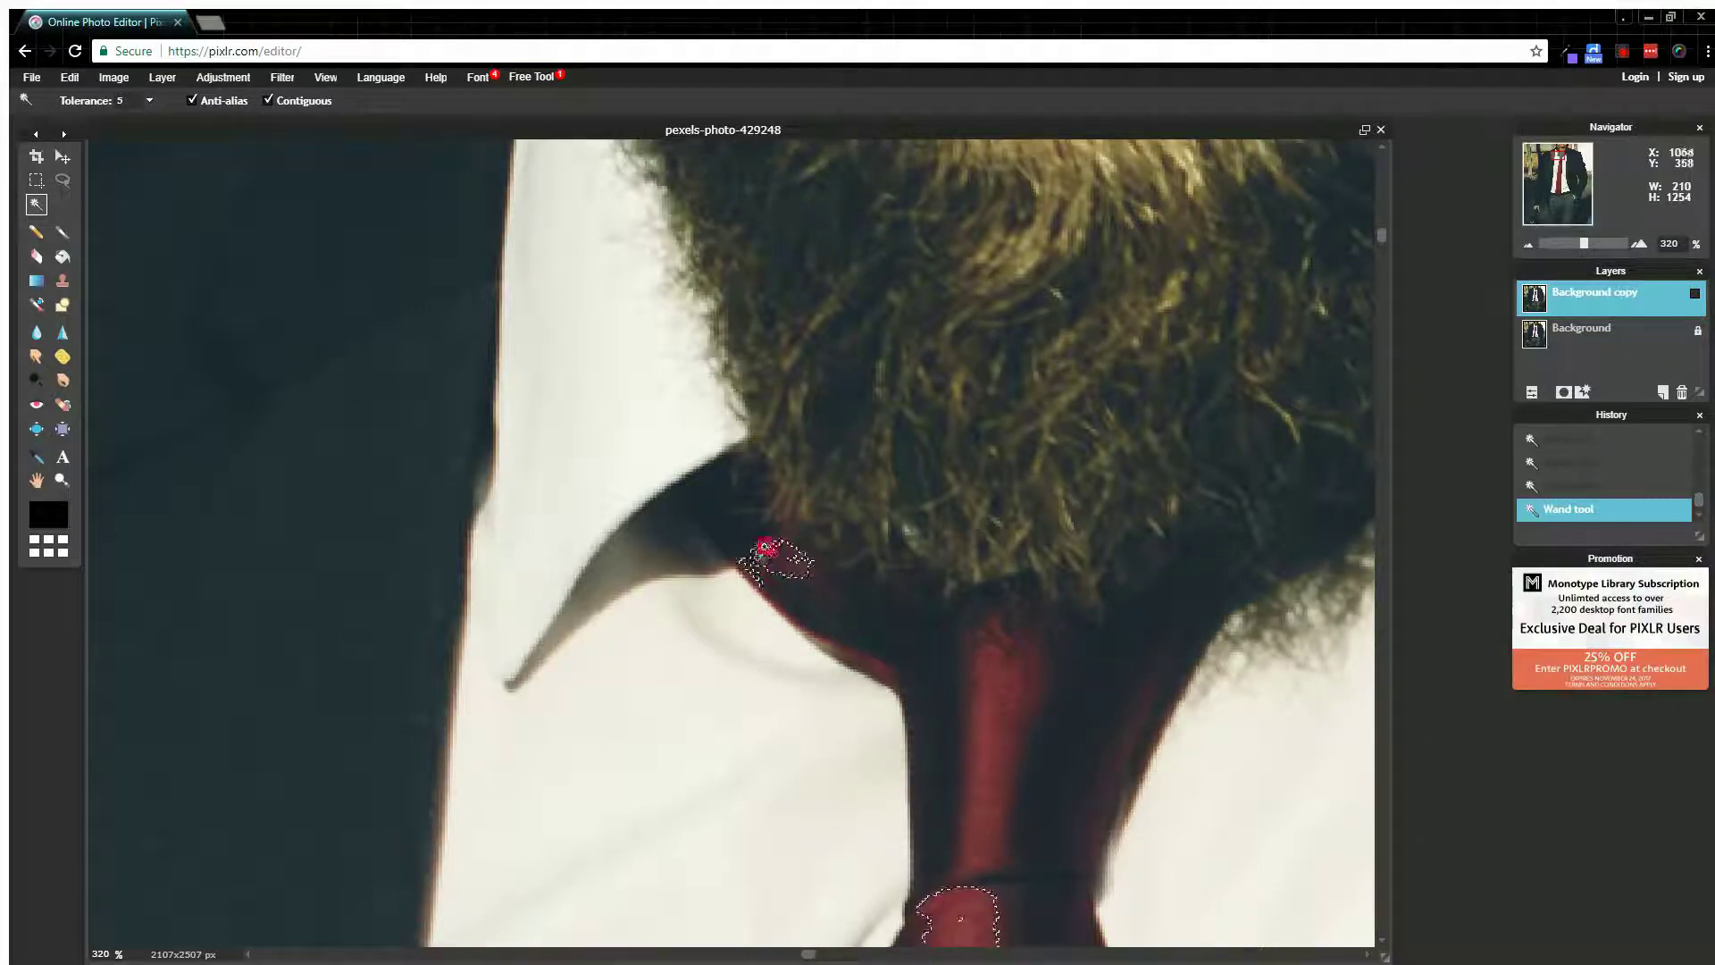
shift+click(782, 580)
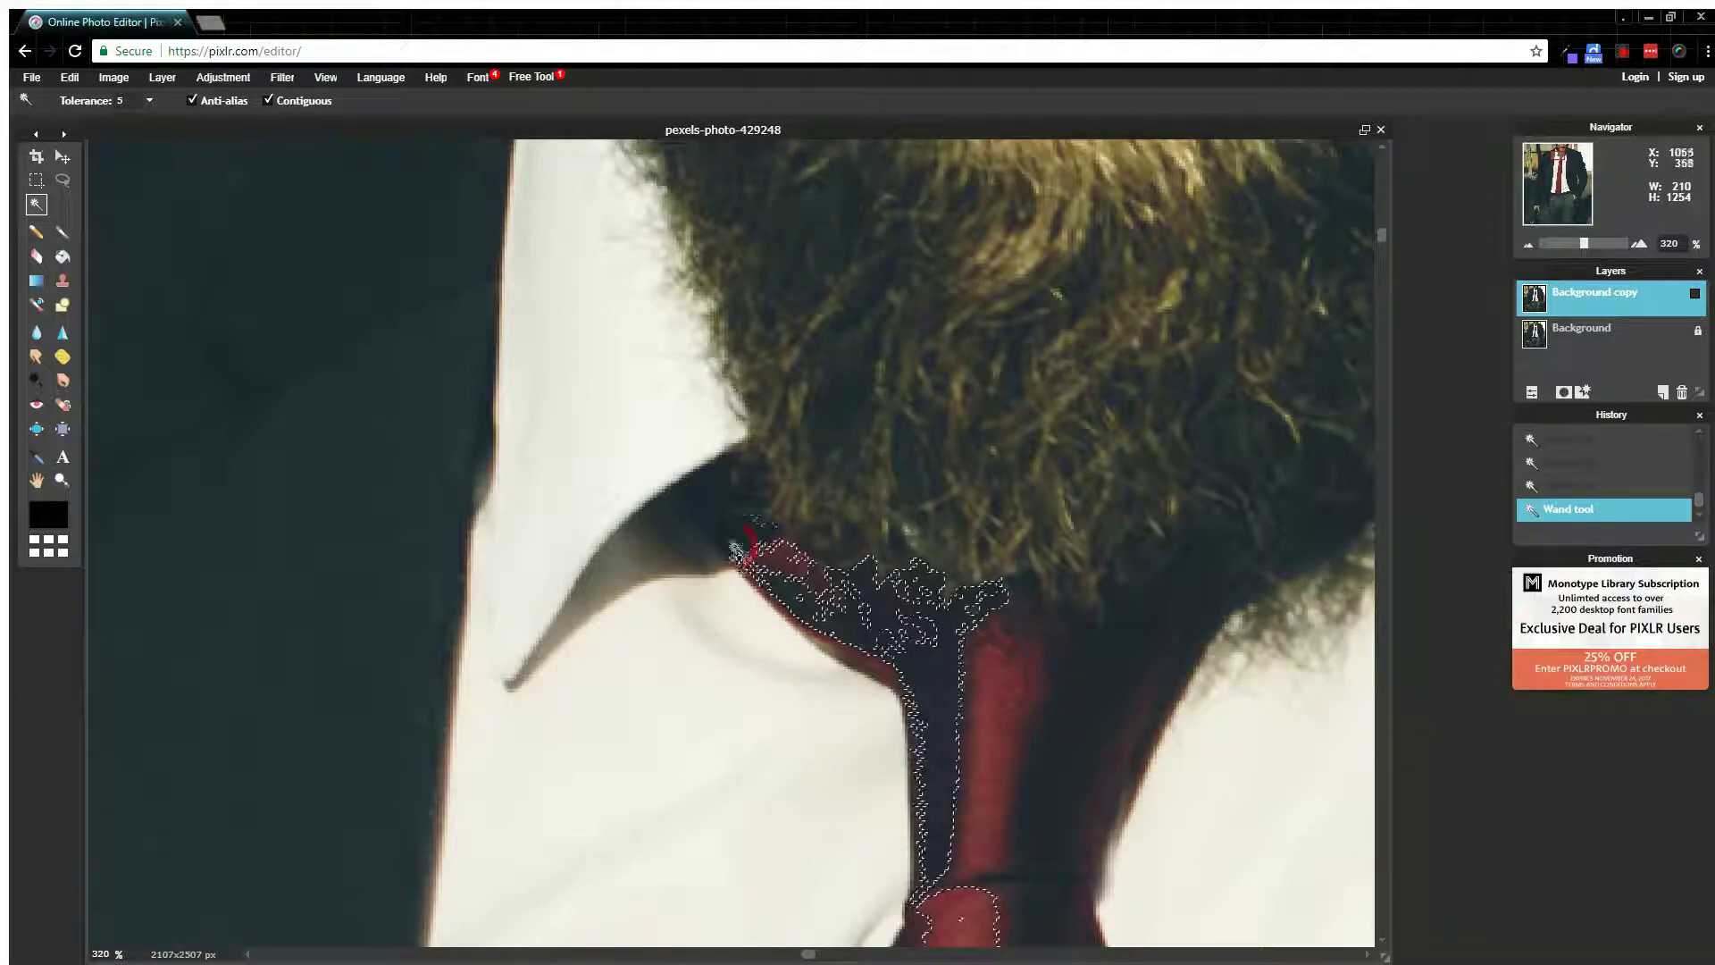
shift+click(797, 580)
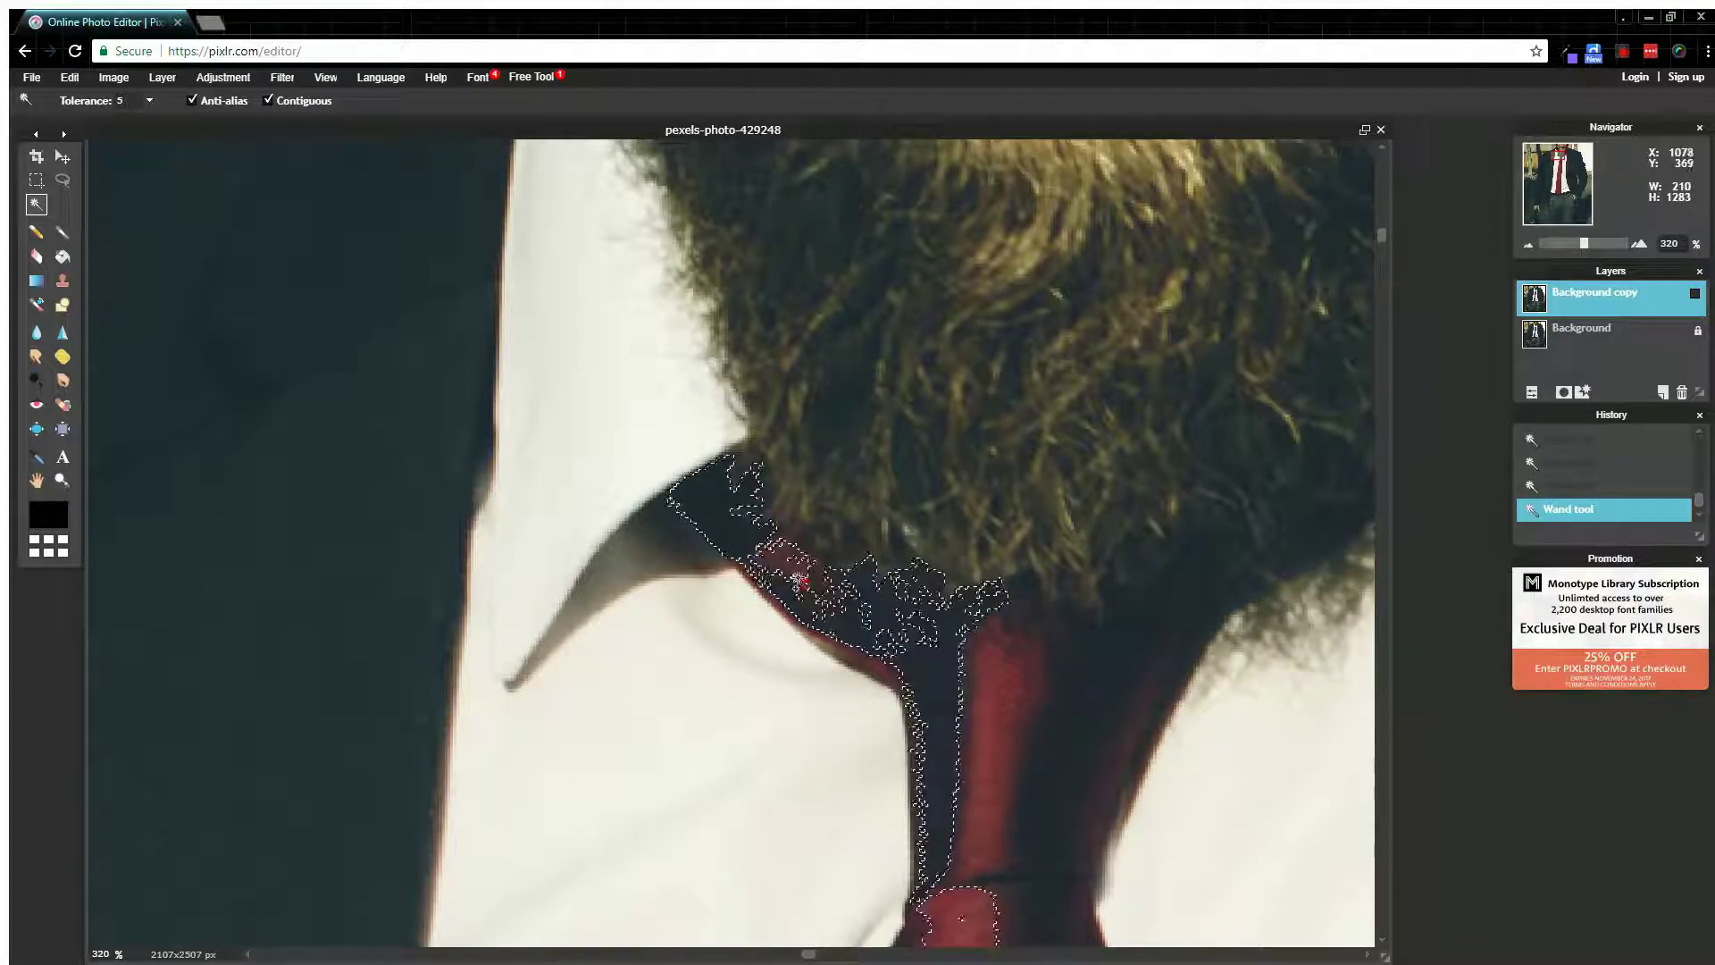
shift+click(826, 591)
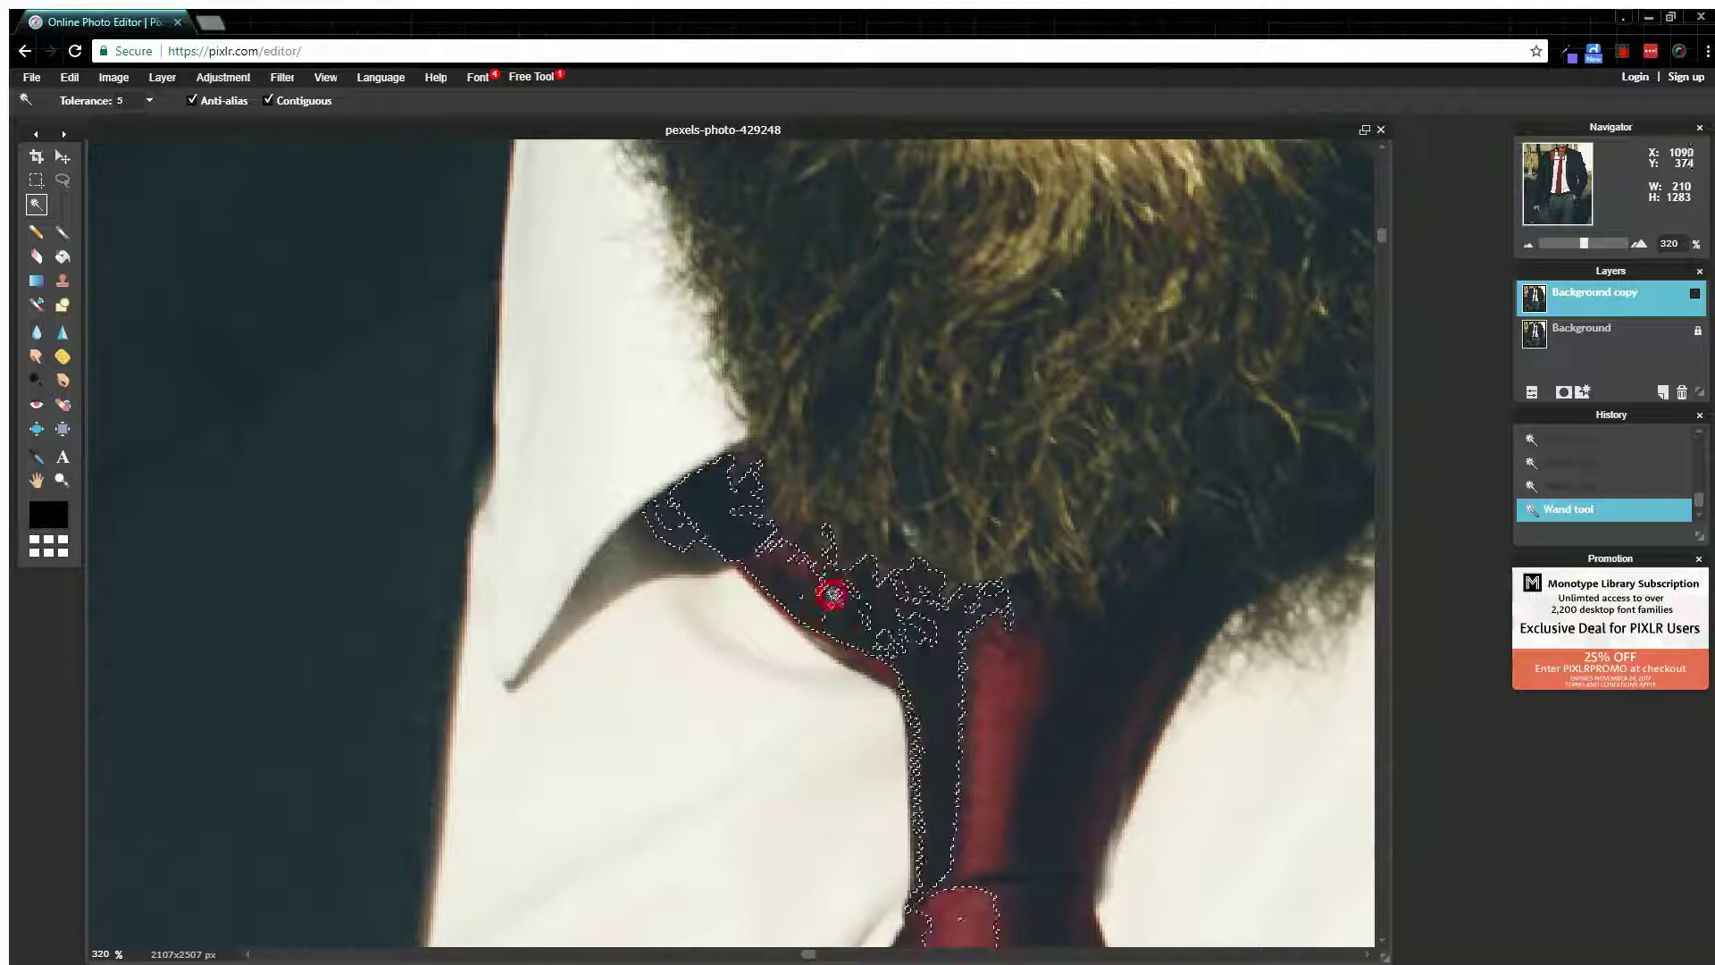
shift+click(806, 593)
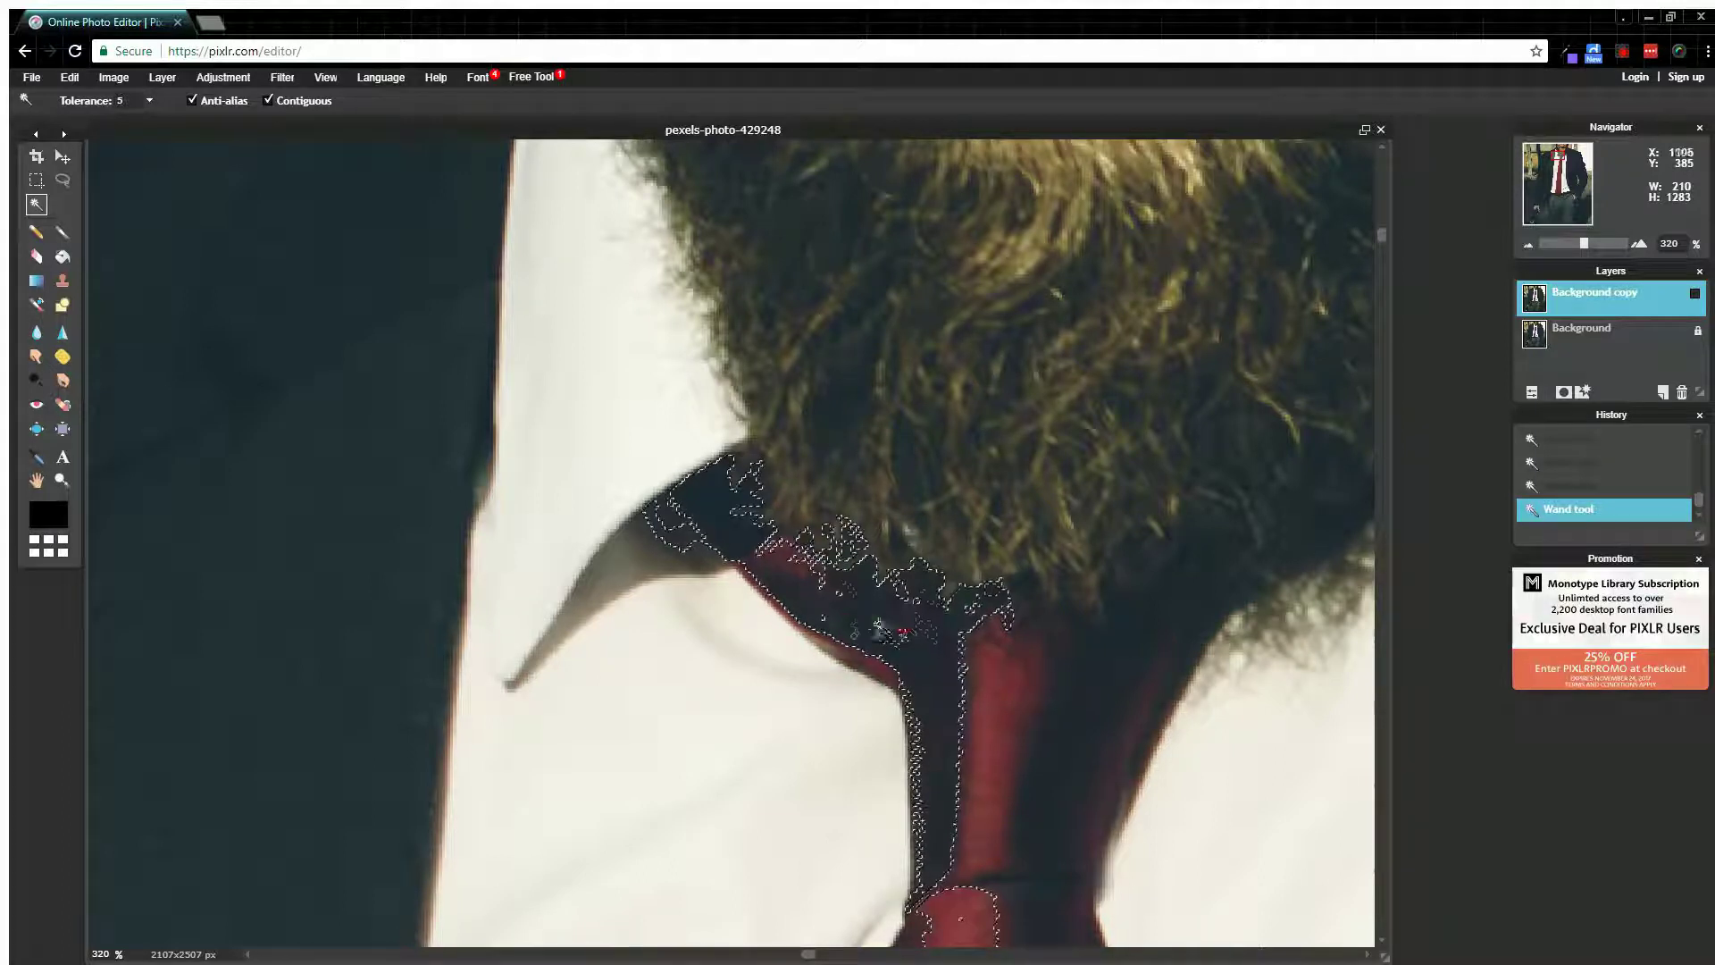
Step: Add the knot's shadowed right side, red centre and the tie's left edge to the selection
shift+click(904, 635)
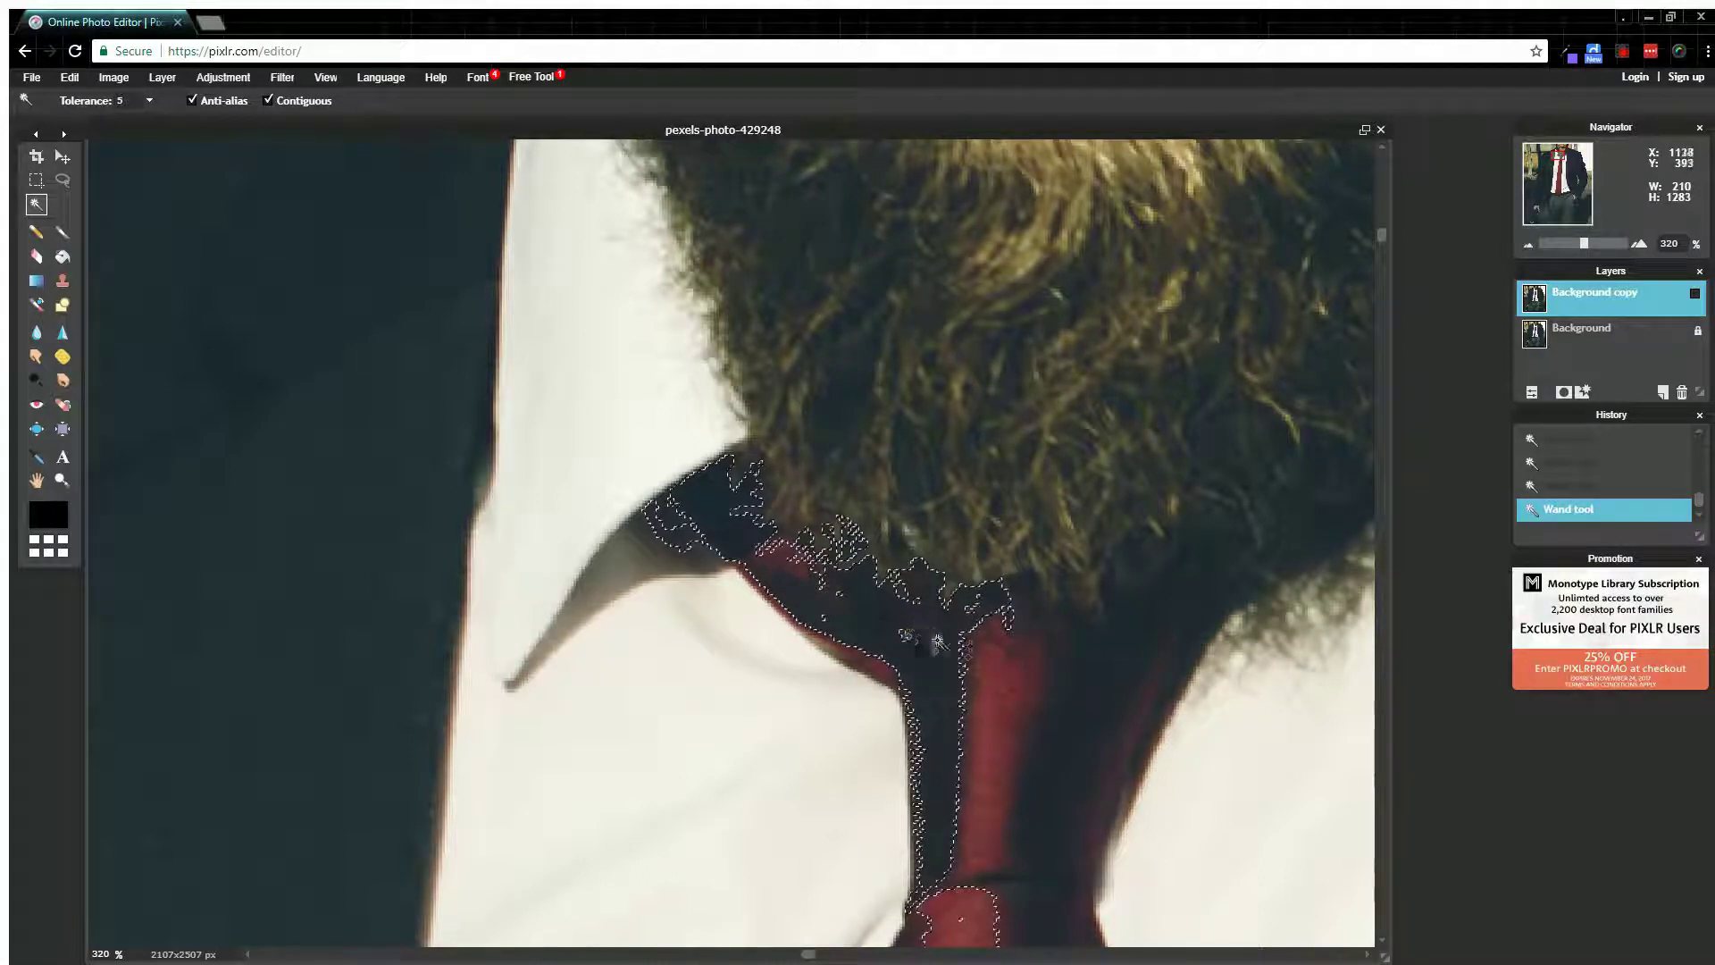
shift+click(1027, 616)
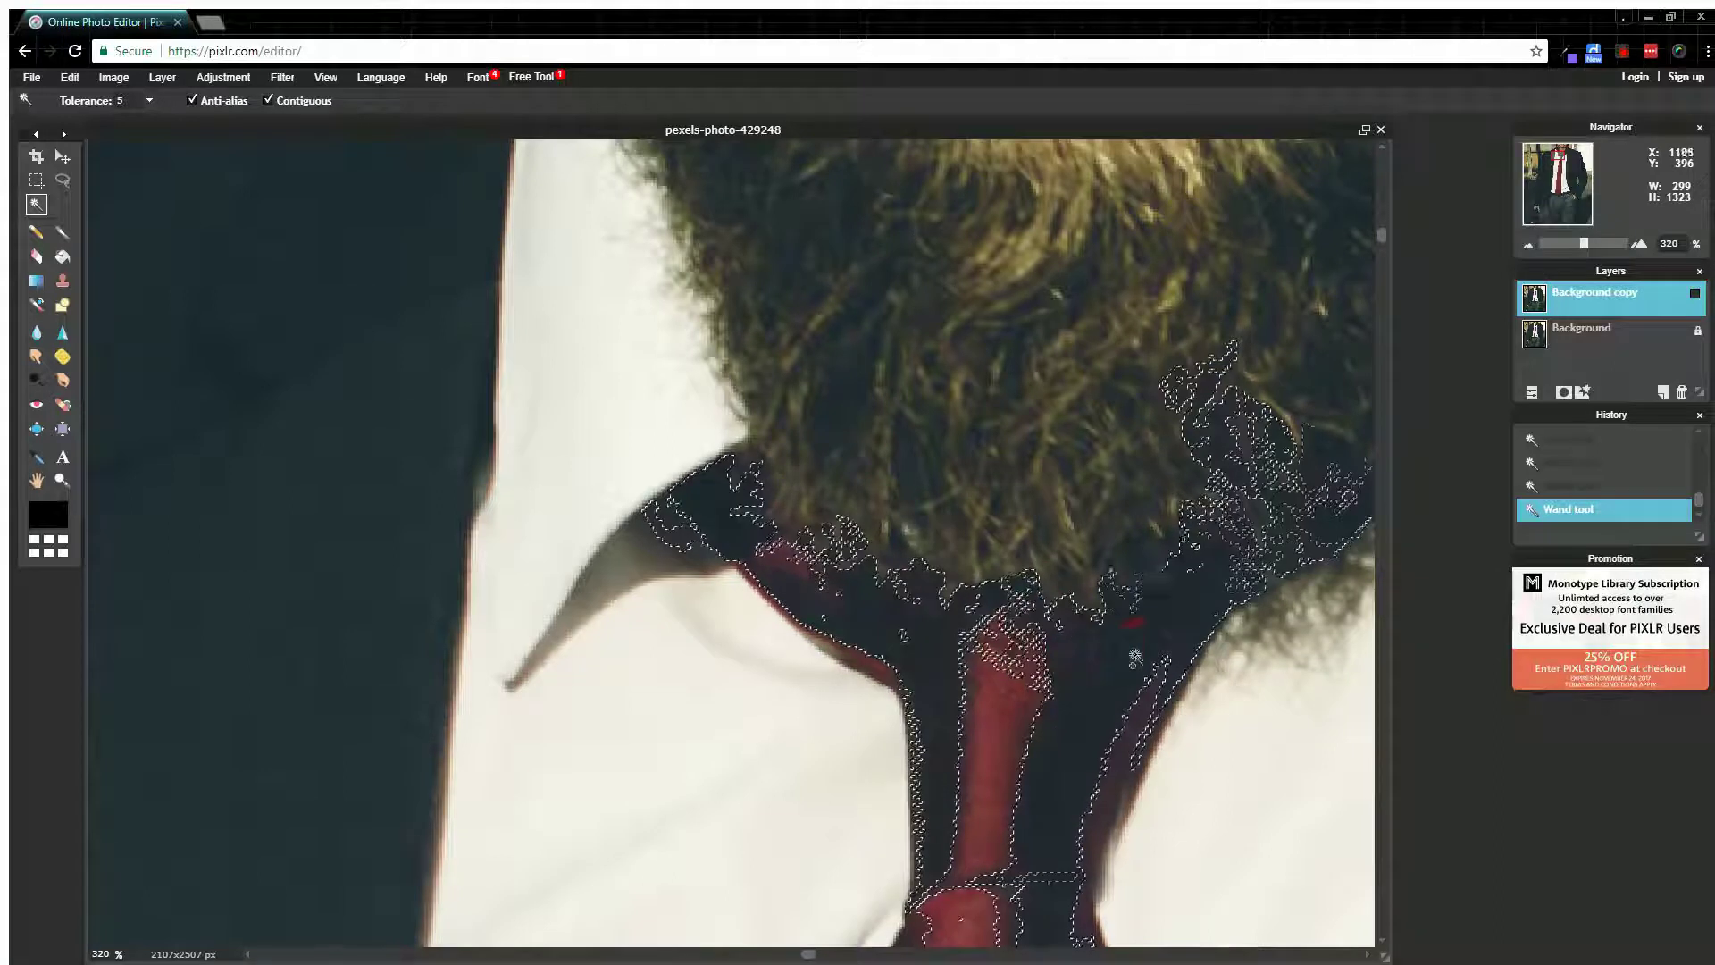
shift+click(1156, 638)
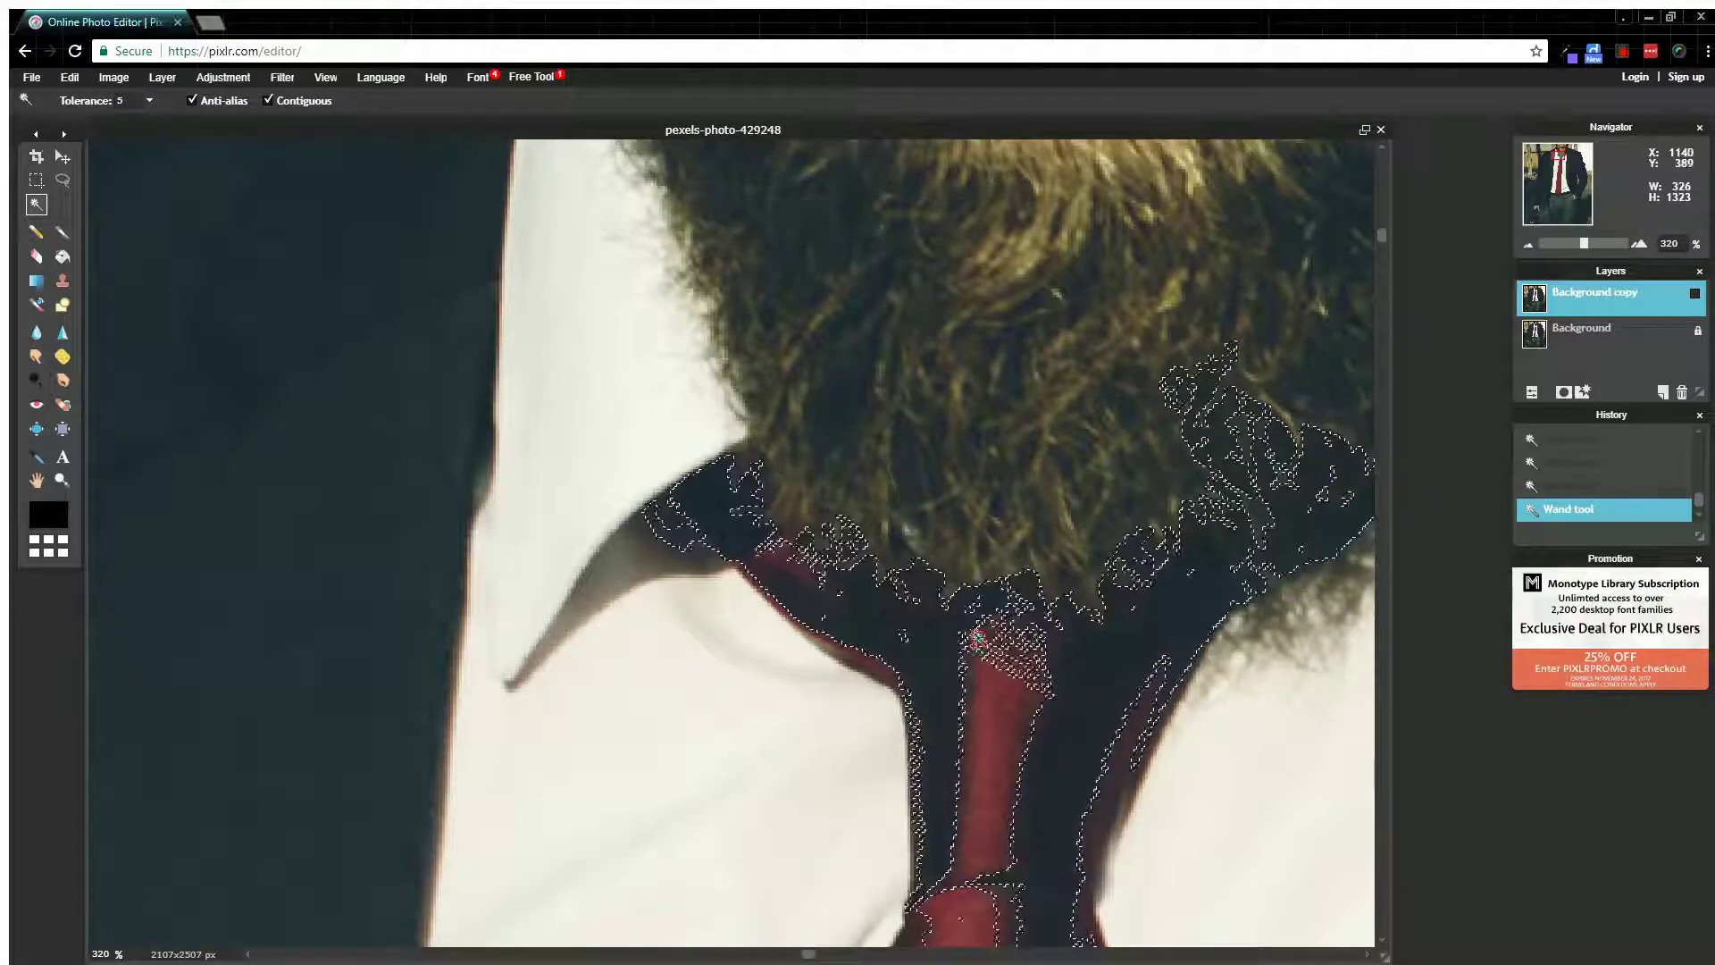
shift+click(1004, 618)
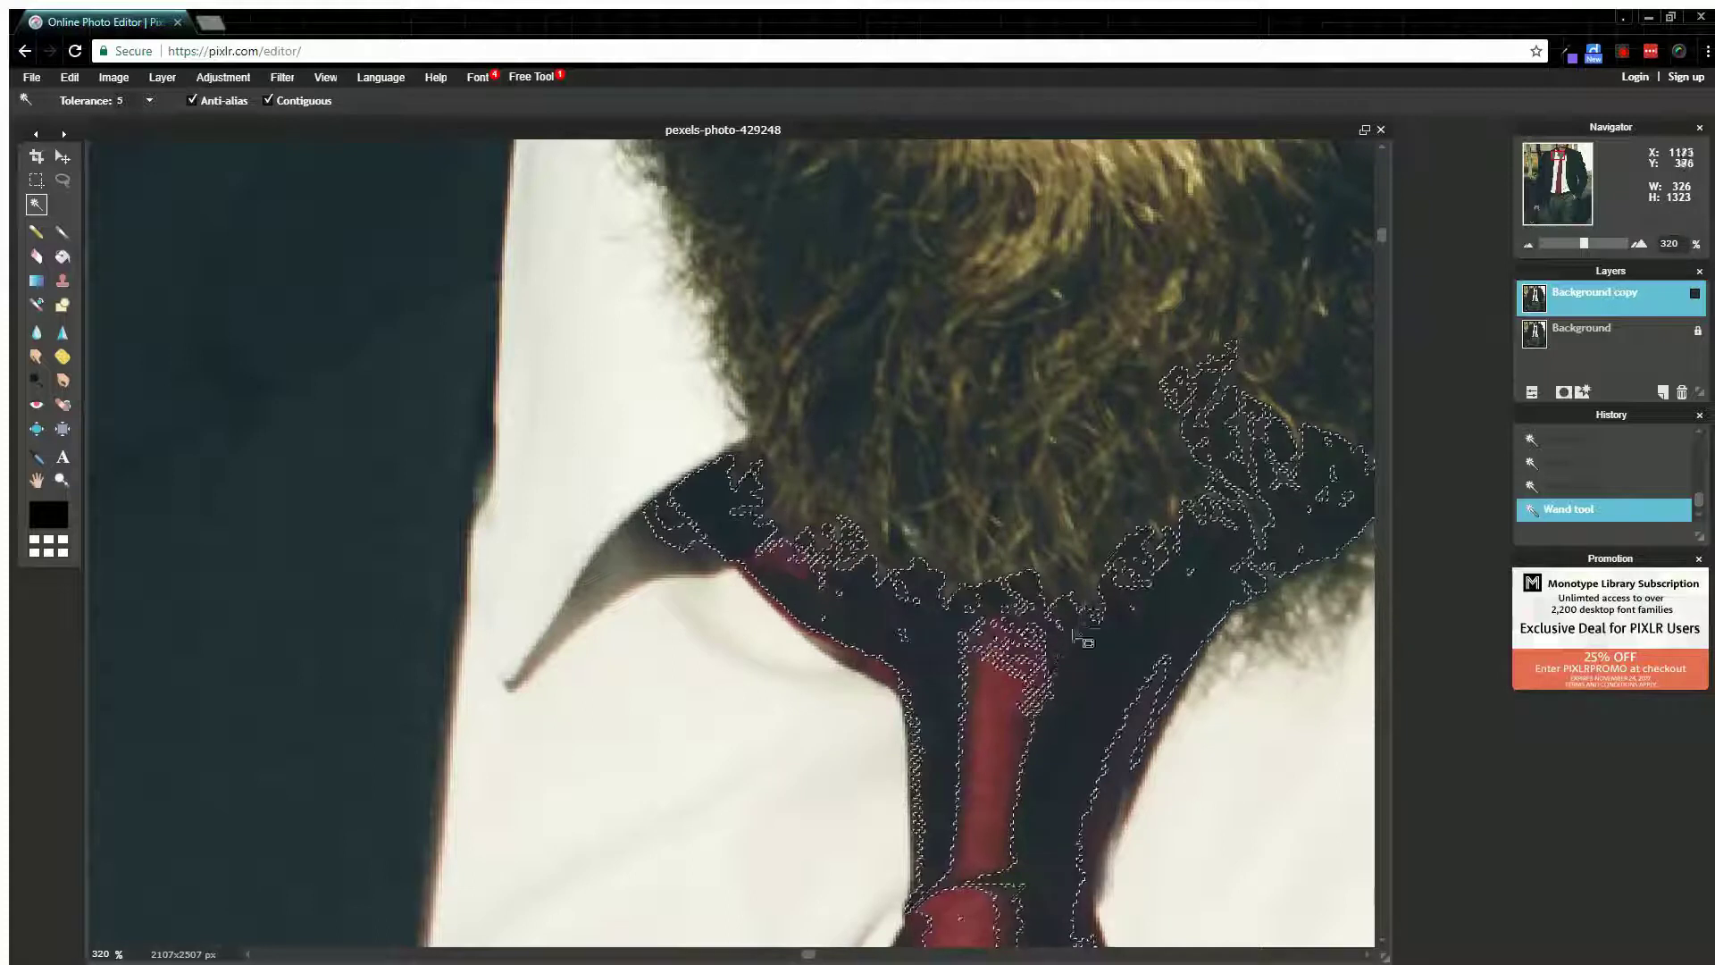
shift+click(991, 630)
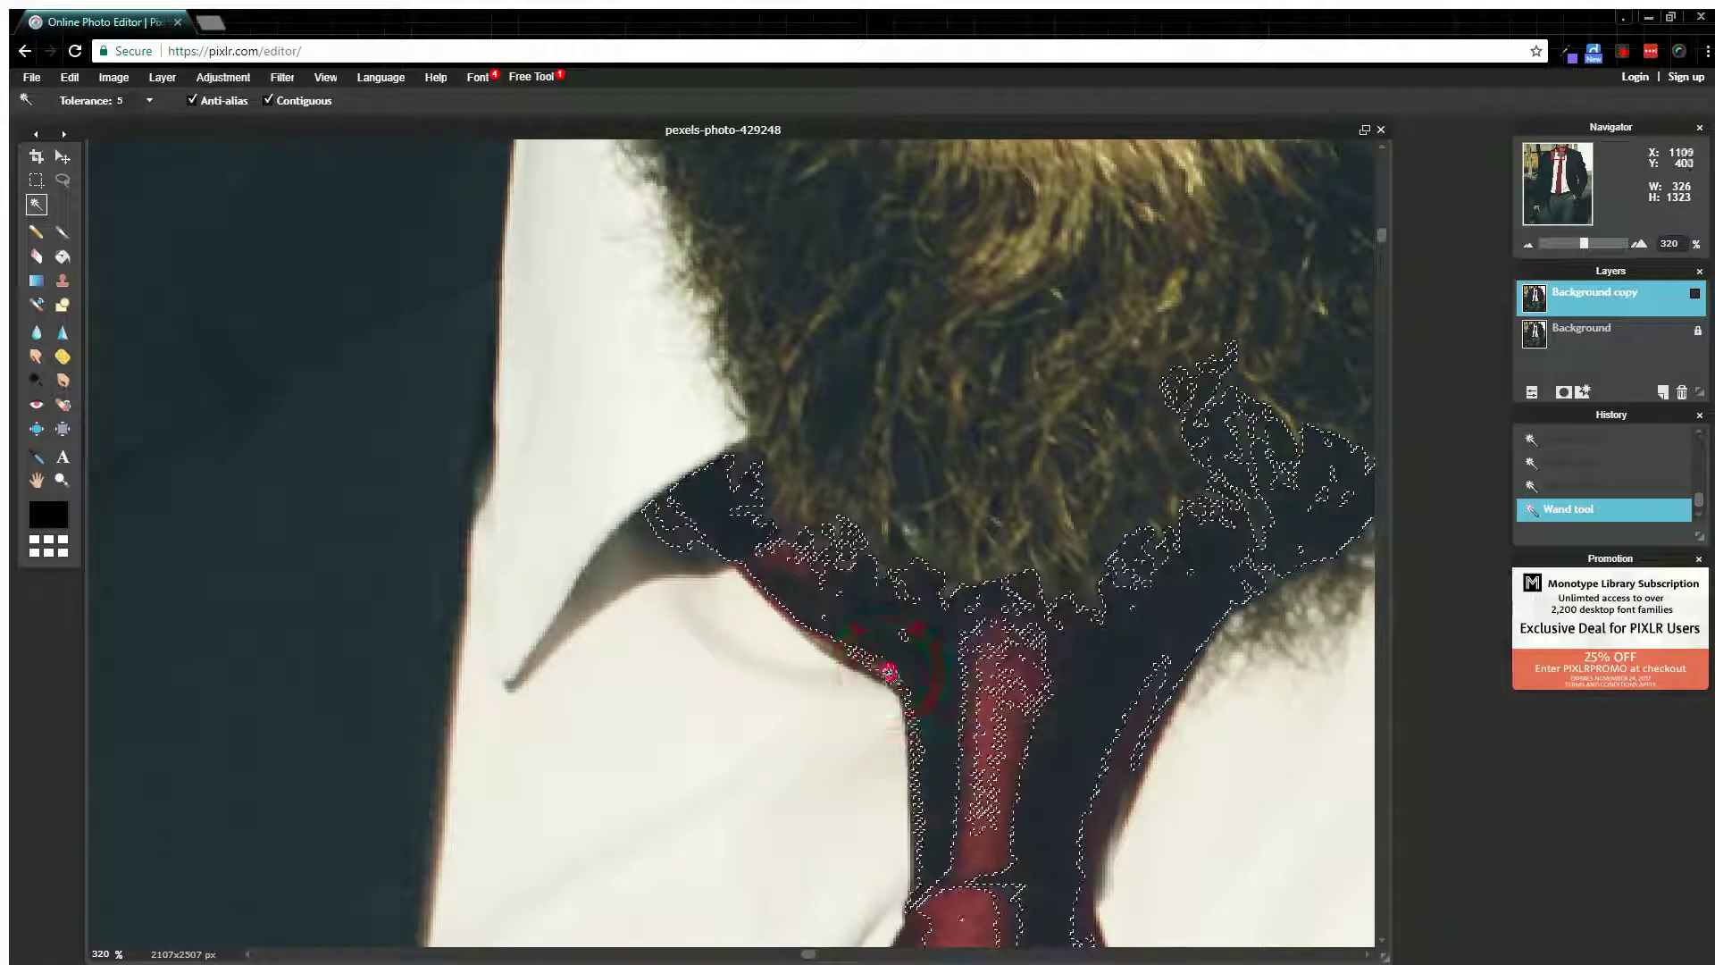
shift+click(864, 661)
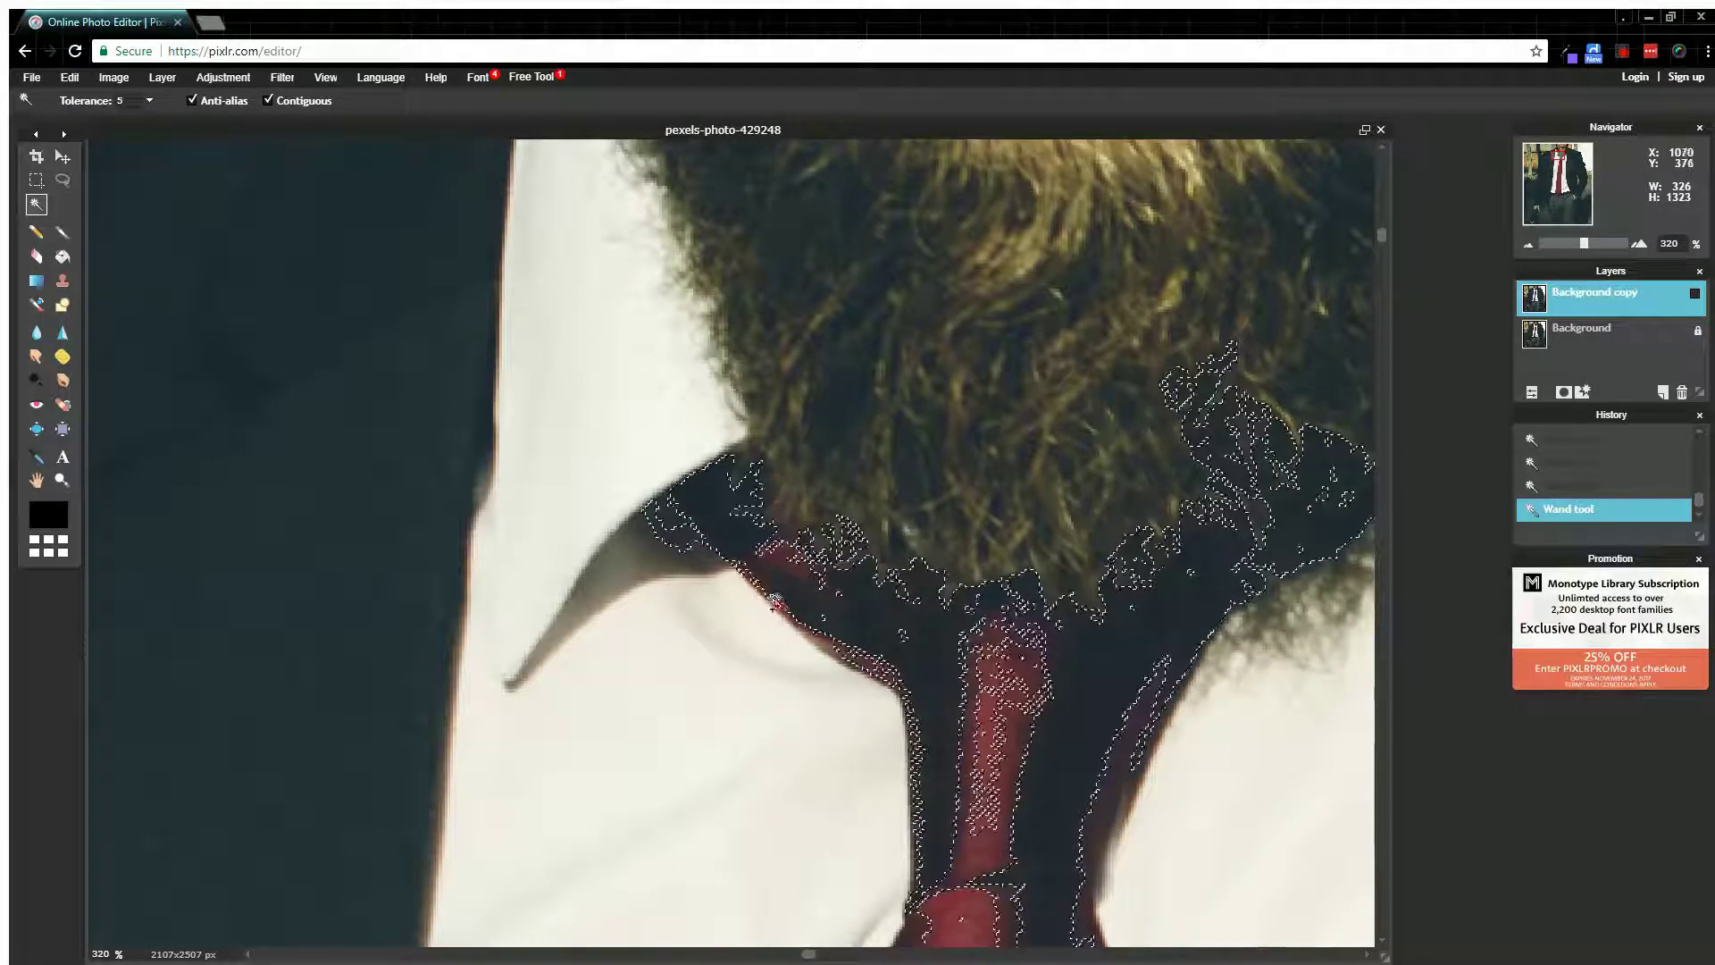
shift+click(812, 631)
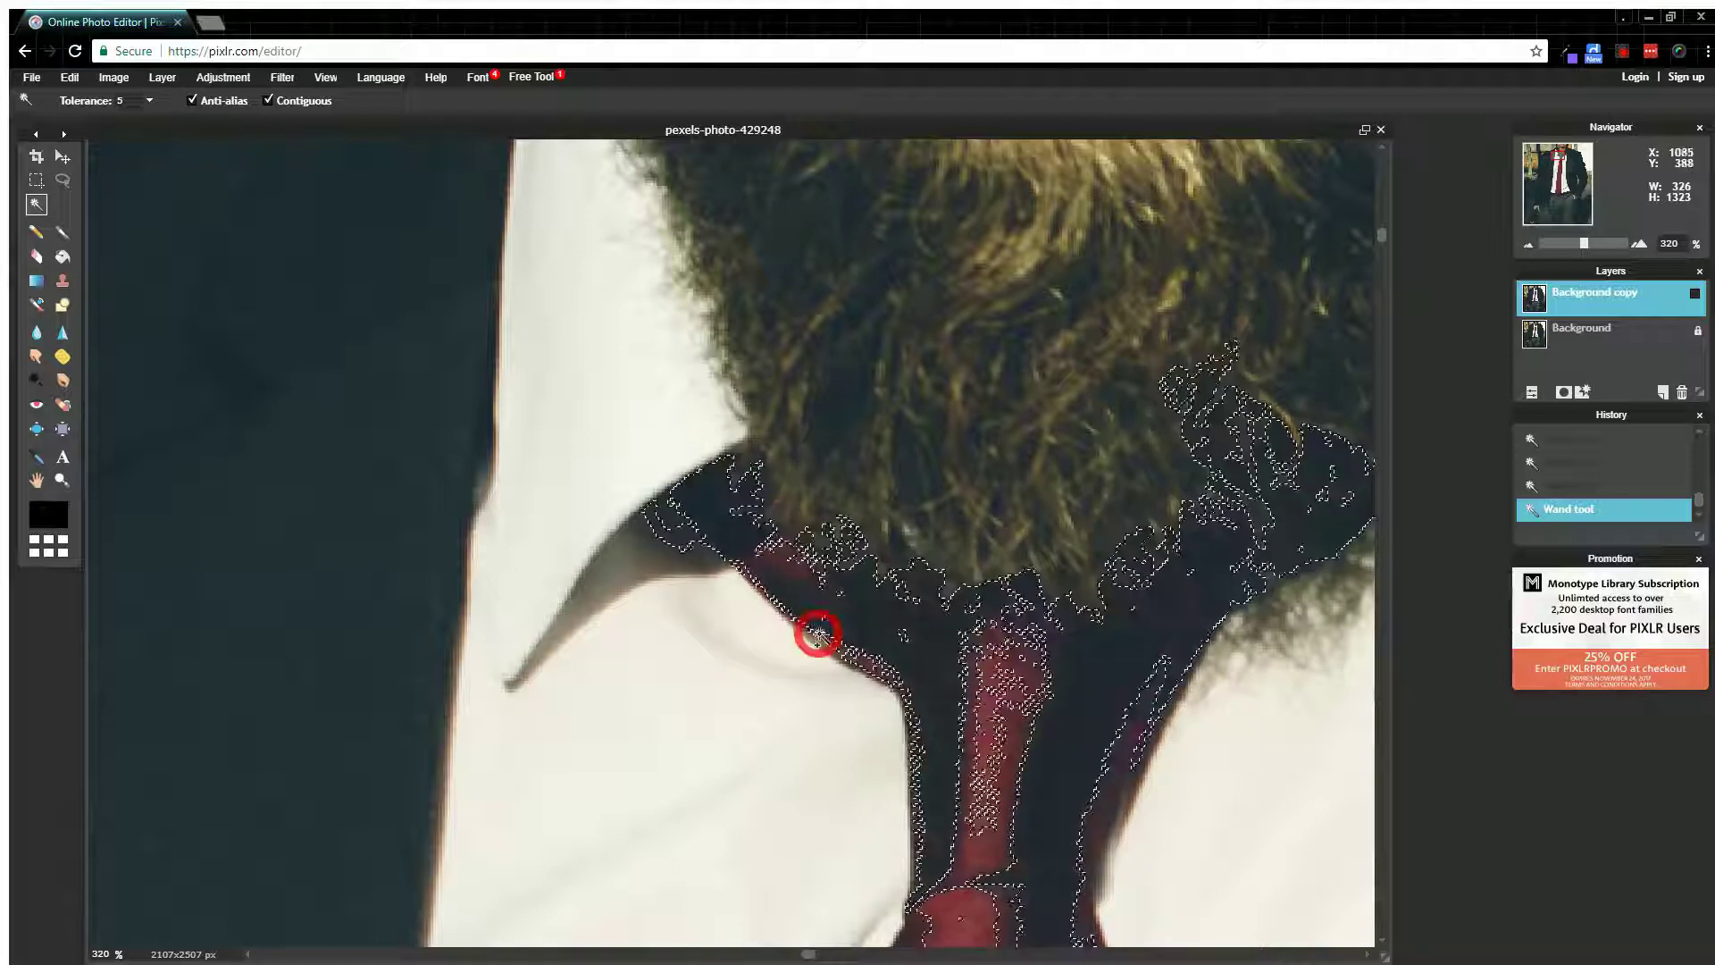
shift+click(875, 658)
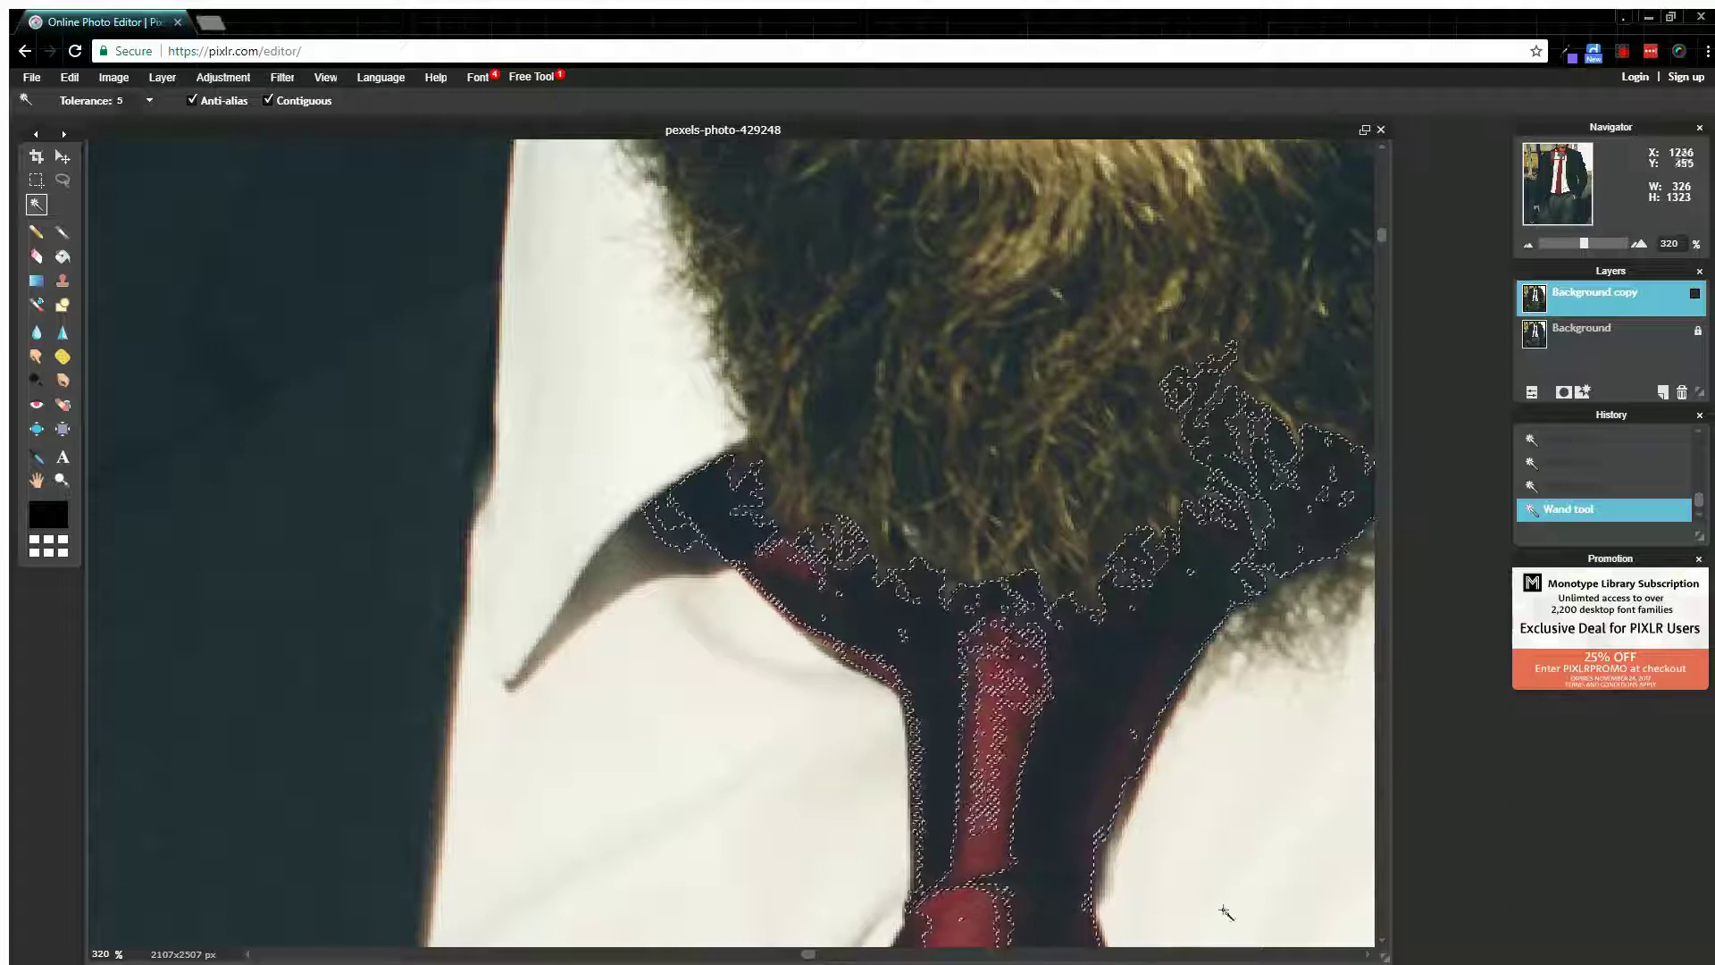
click(1370, 955)
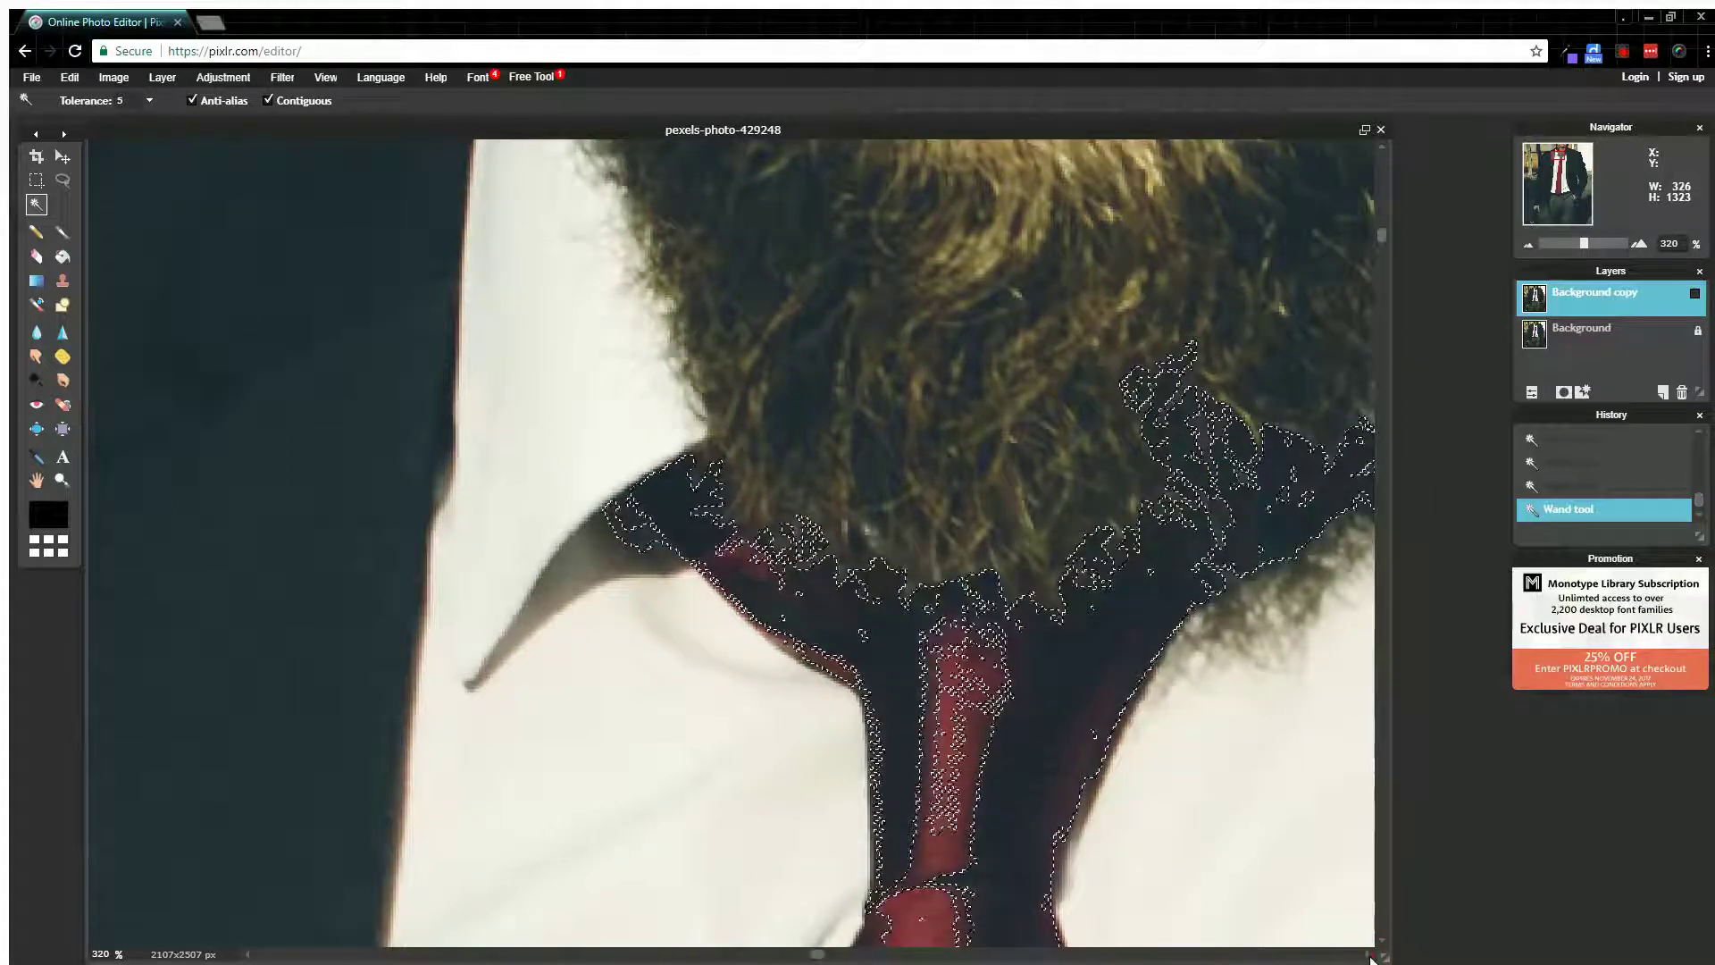
click(1370, 955)
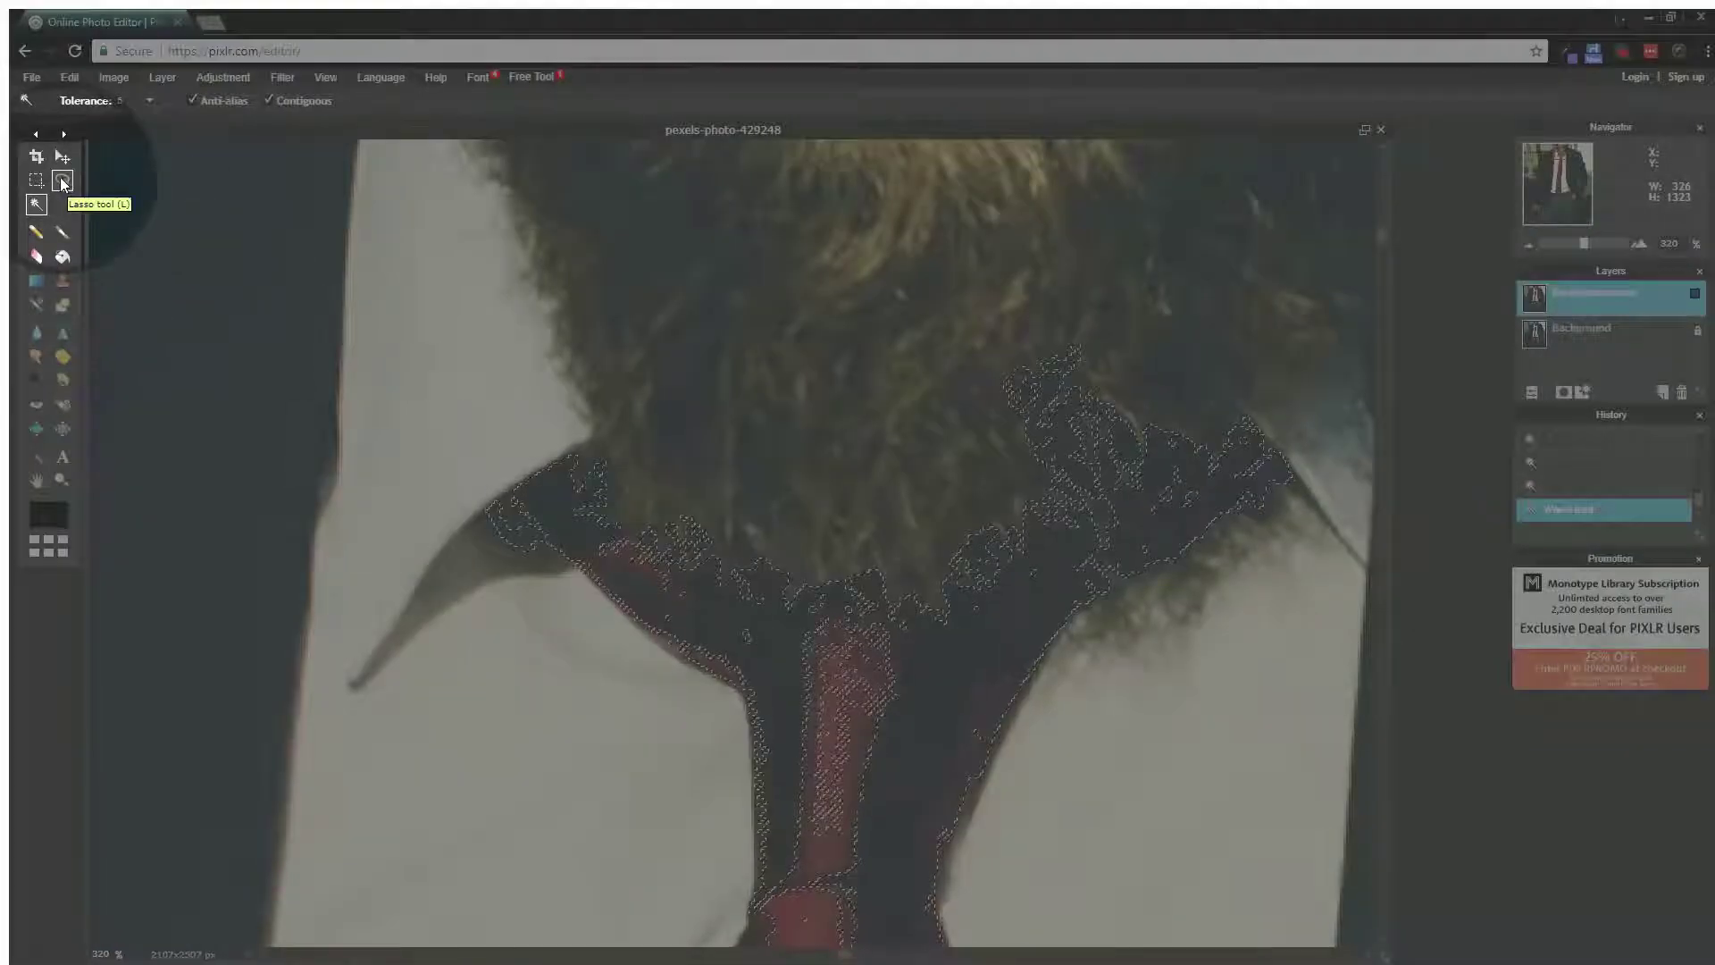
Step: With the Lasso, subtract the stray collar-tip area from the tie selection
click(63, 182)
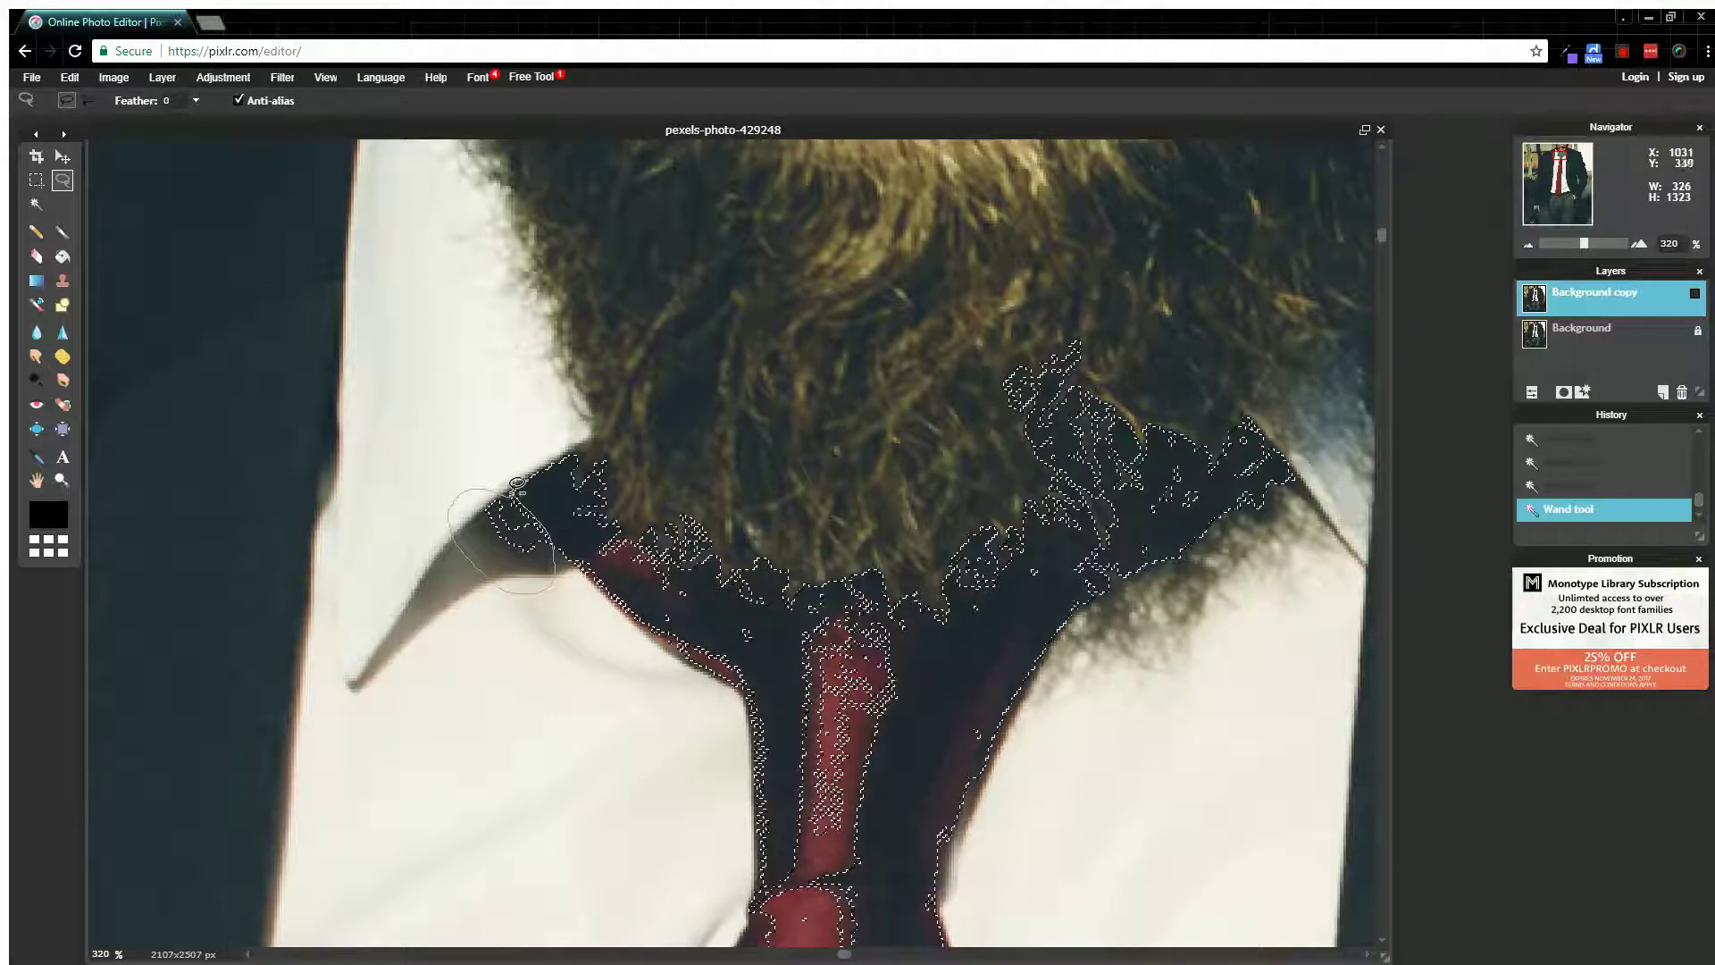
drag(517, 483, 512, 484)
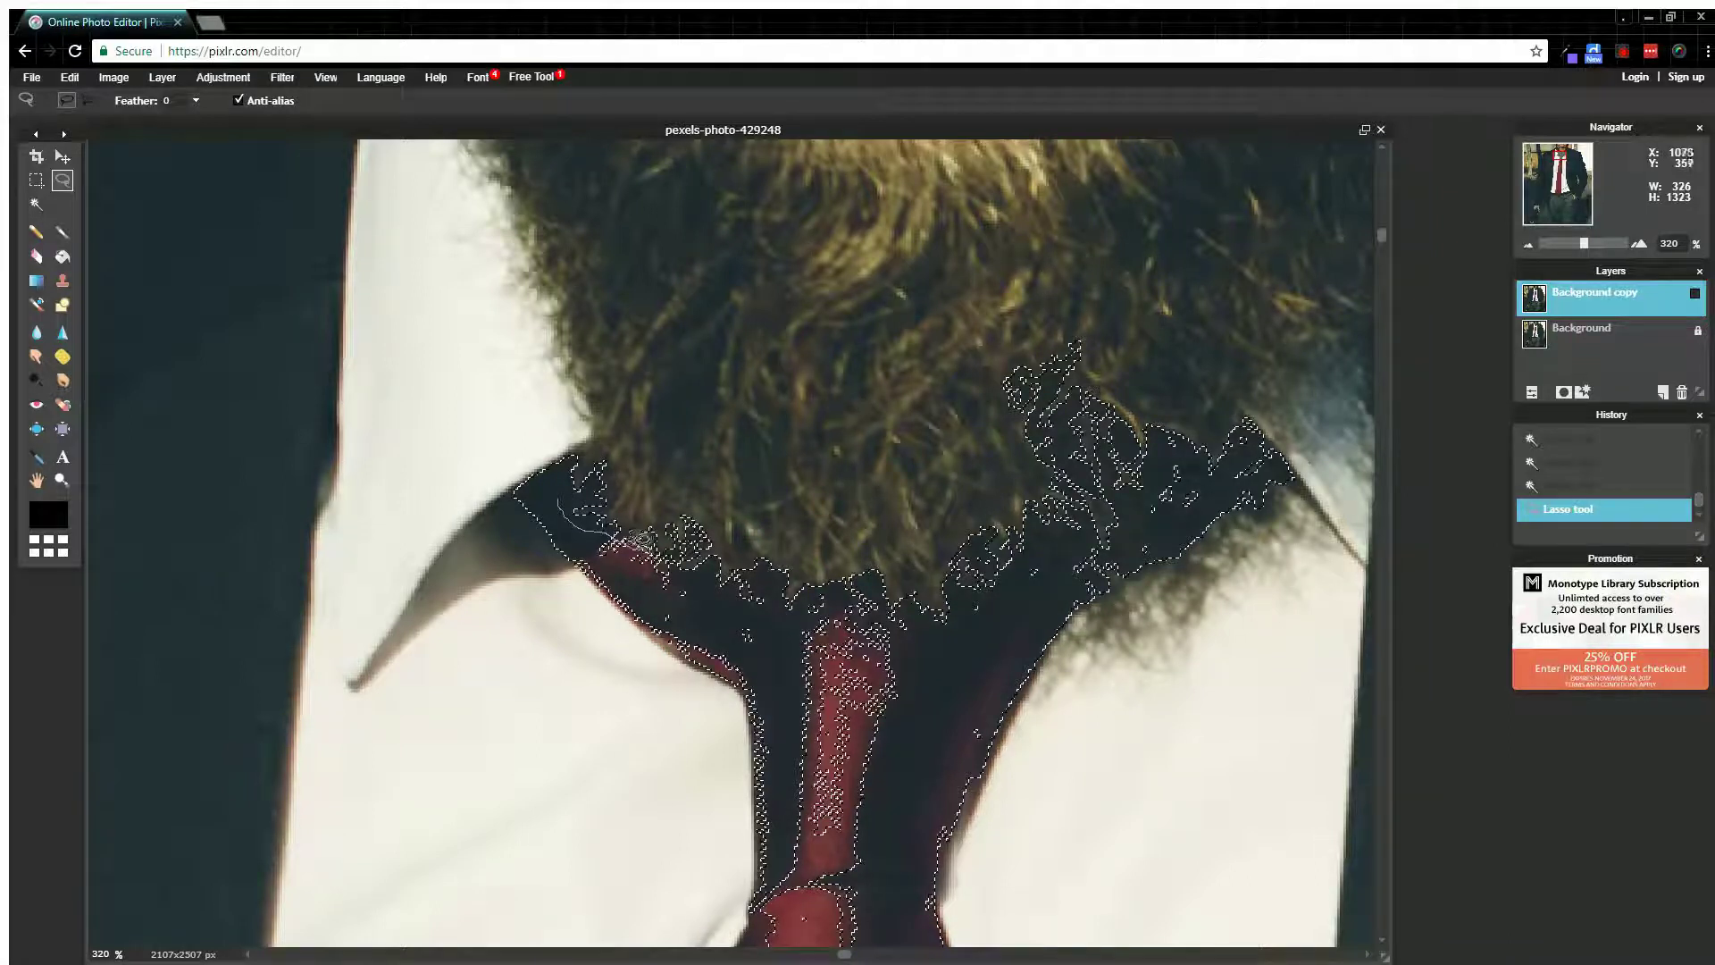
Step: Lasso loops along the shirt collar edges to fill the tie's interior and right edge
mouse_move(710, 570)
mouse_down()
mouse_move(793, 604)
mouse_move(832, 588)
mouse_move(963, 621)
mouse_move(1011, 593)
mouse_up()
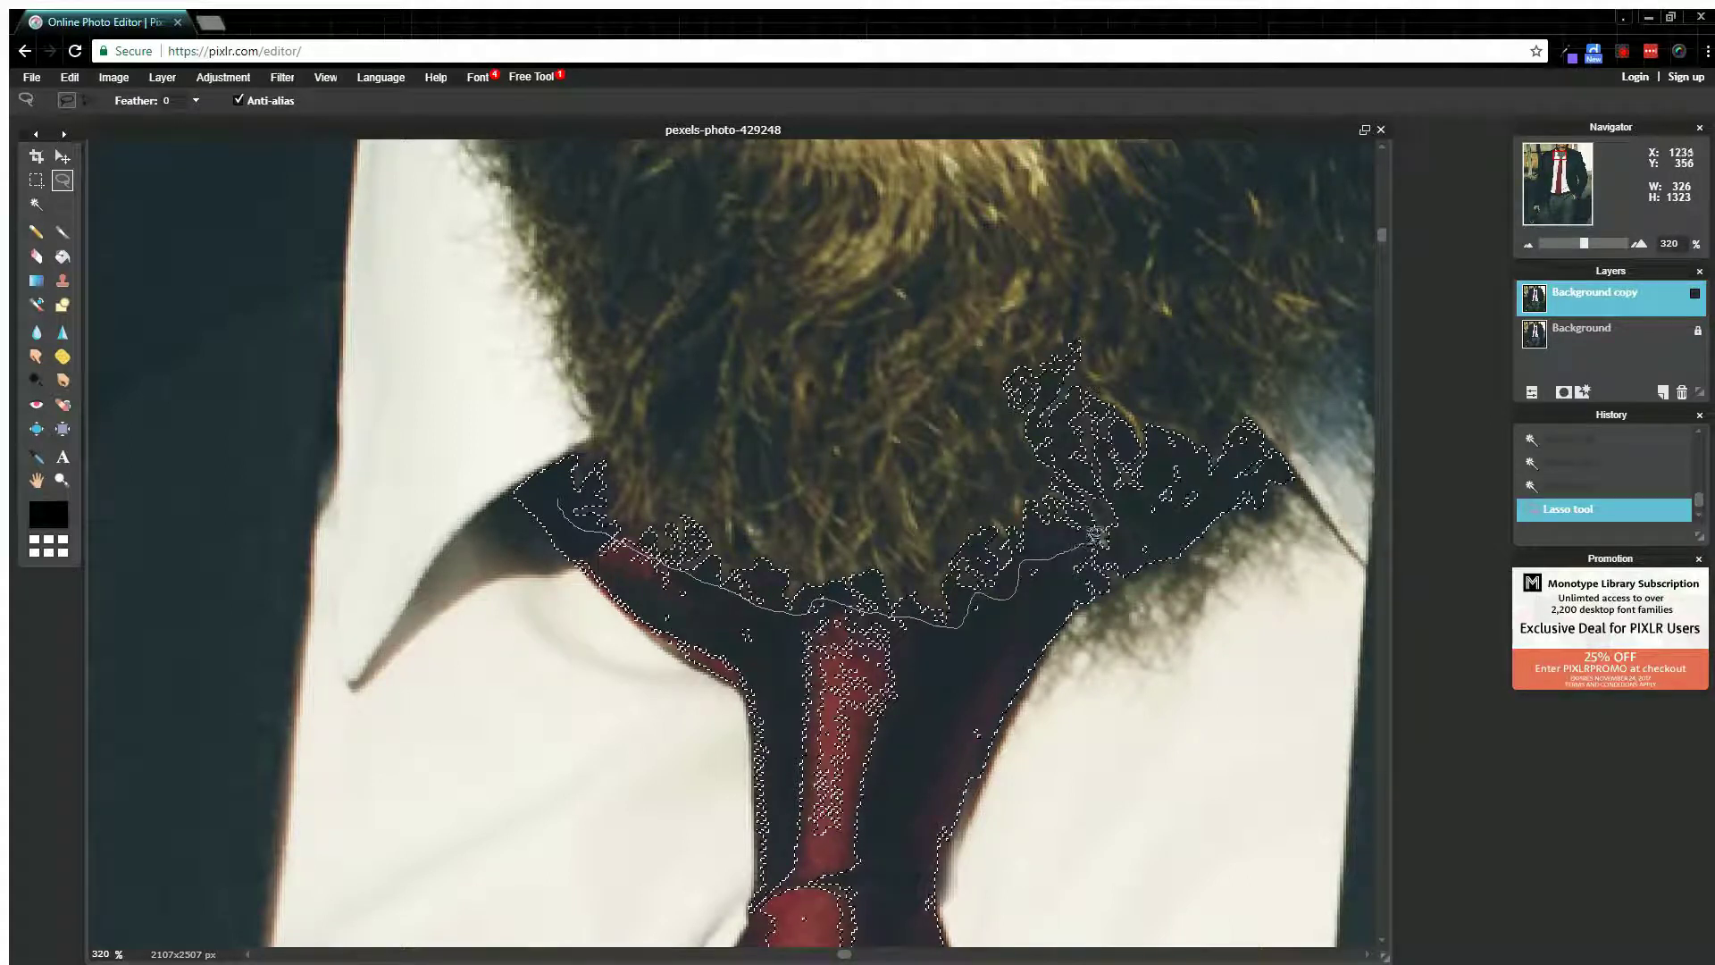
mouse_move(1157, 492)
mouse_down()
mouse_move(1185, 524)
mouse_move(1027, 615)
mouse_move(986, 739)
mouse_move(926, 790)
mouse_move(893, 885)
mouse_move(861, 905)
mouse_move(763, 901)
mouse_move(759, 760)
mouse_up()
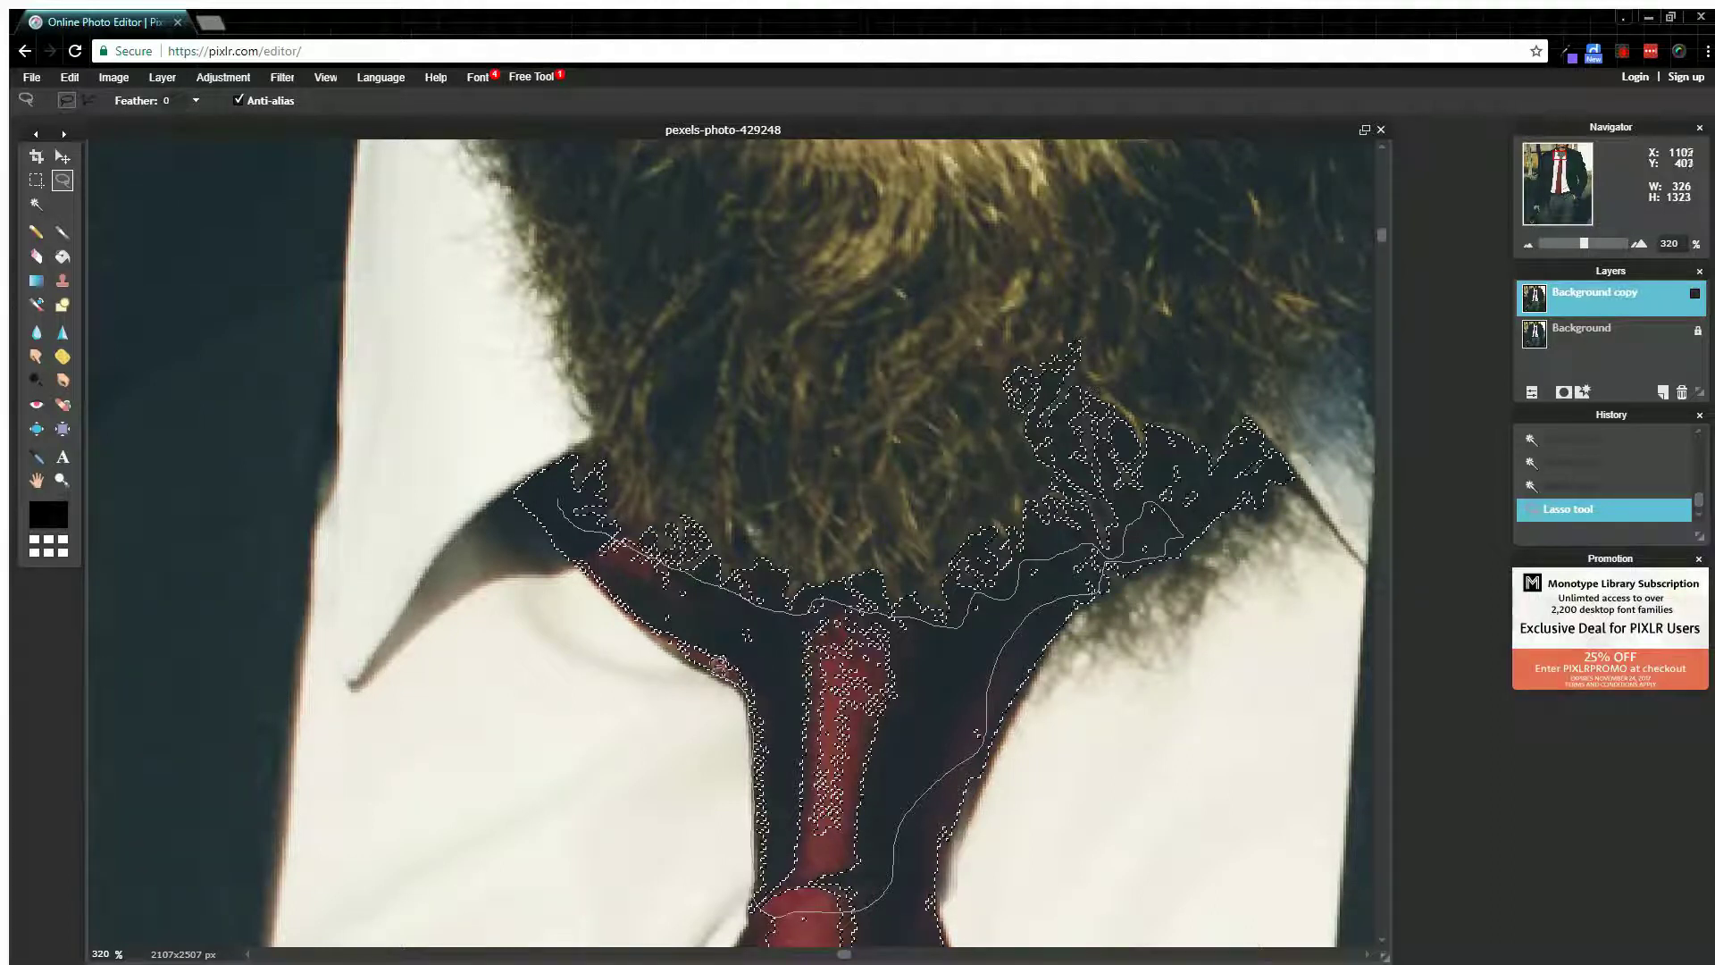
drag(650, 617, 629, 604)
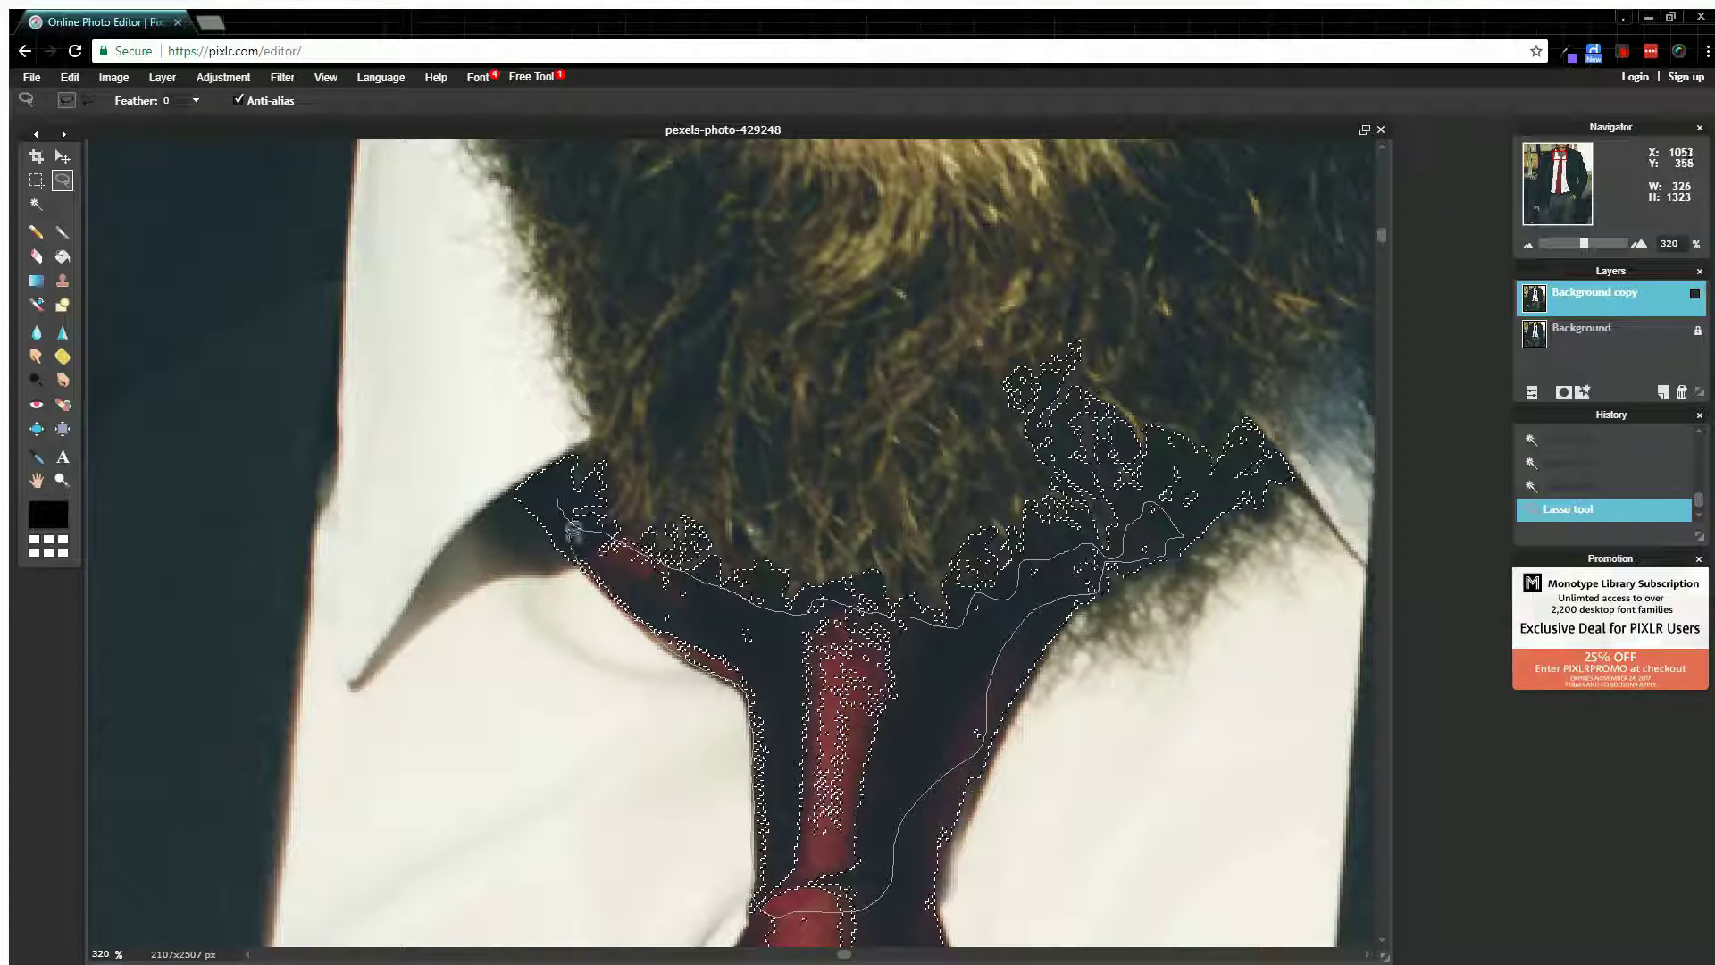
drag(562, 489, 563, 491)
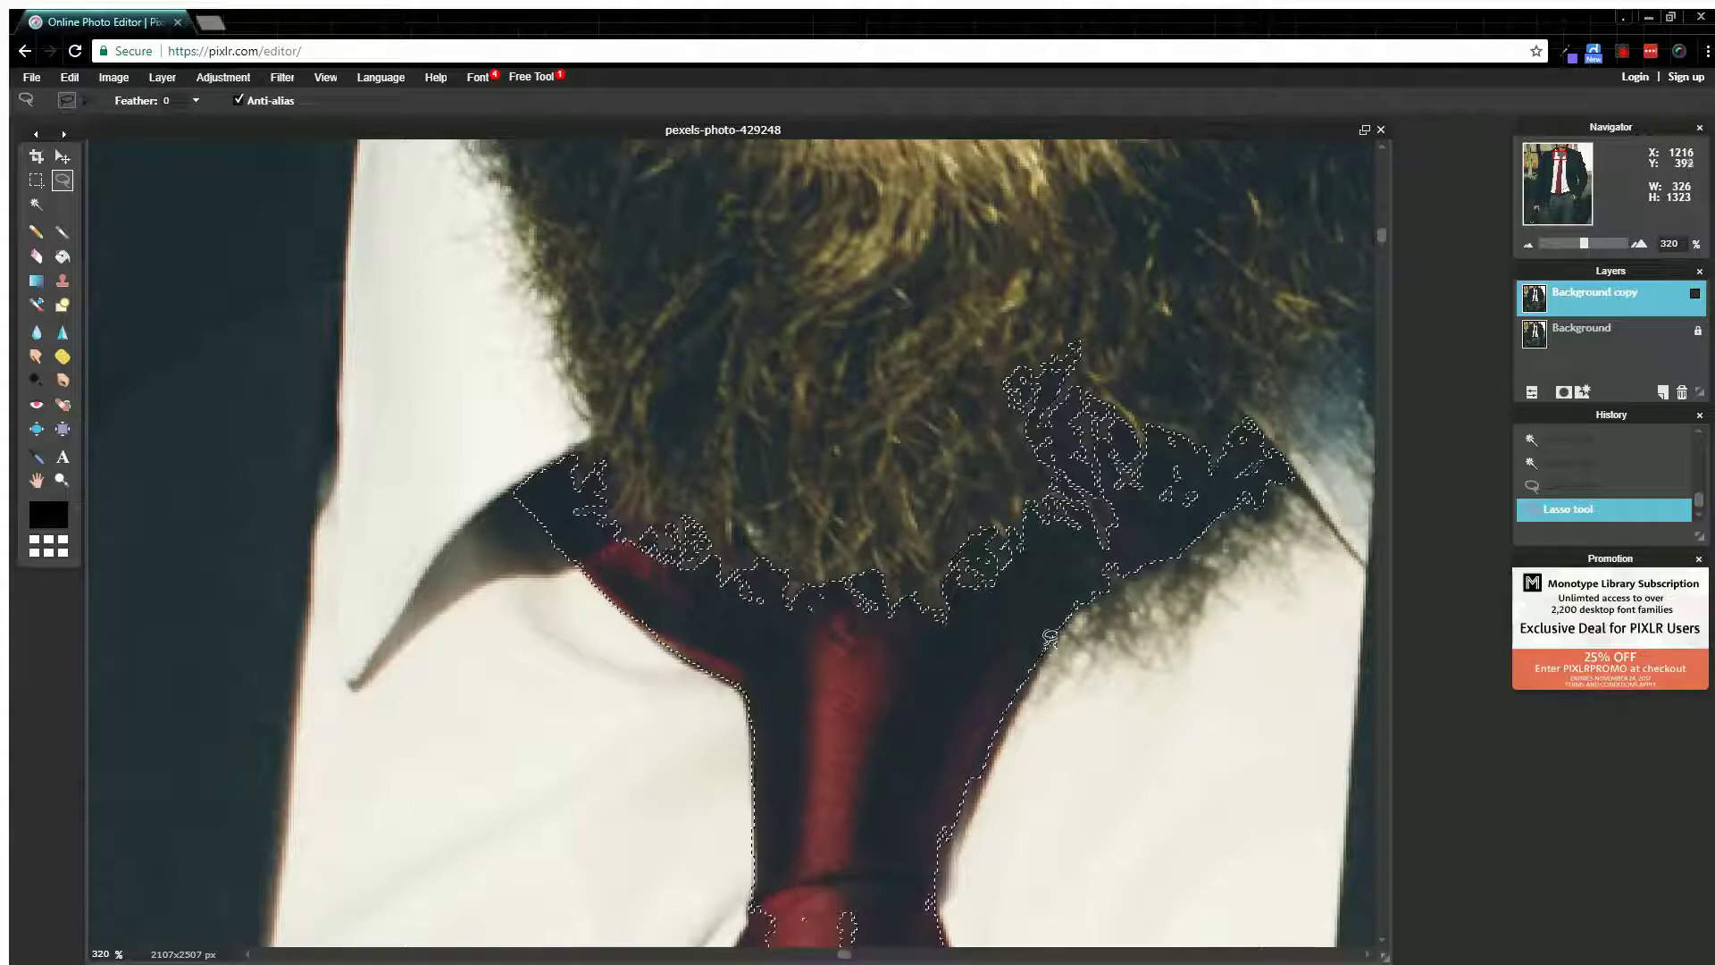
drag(1043, 643, 1014, 683)
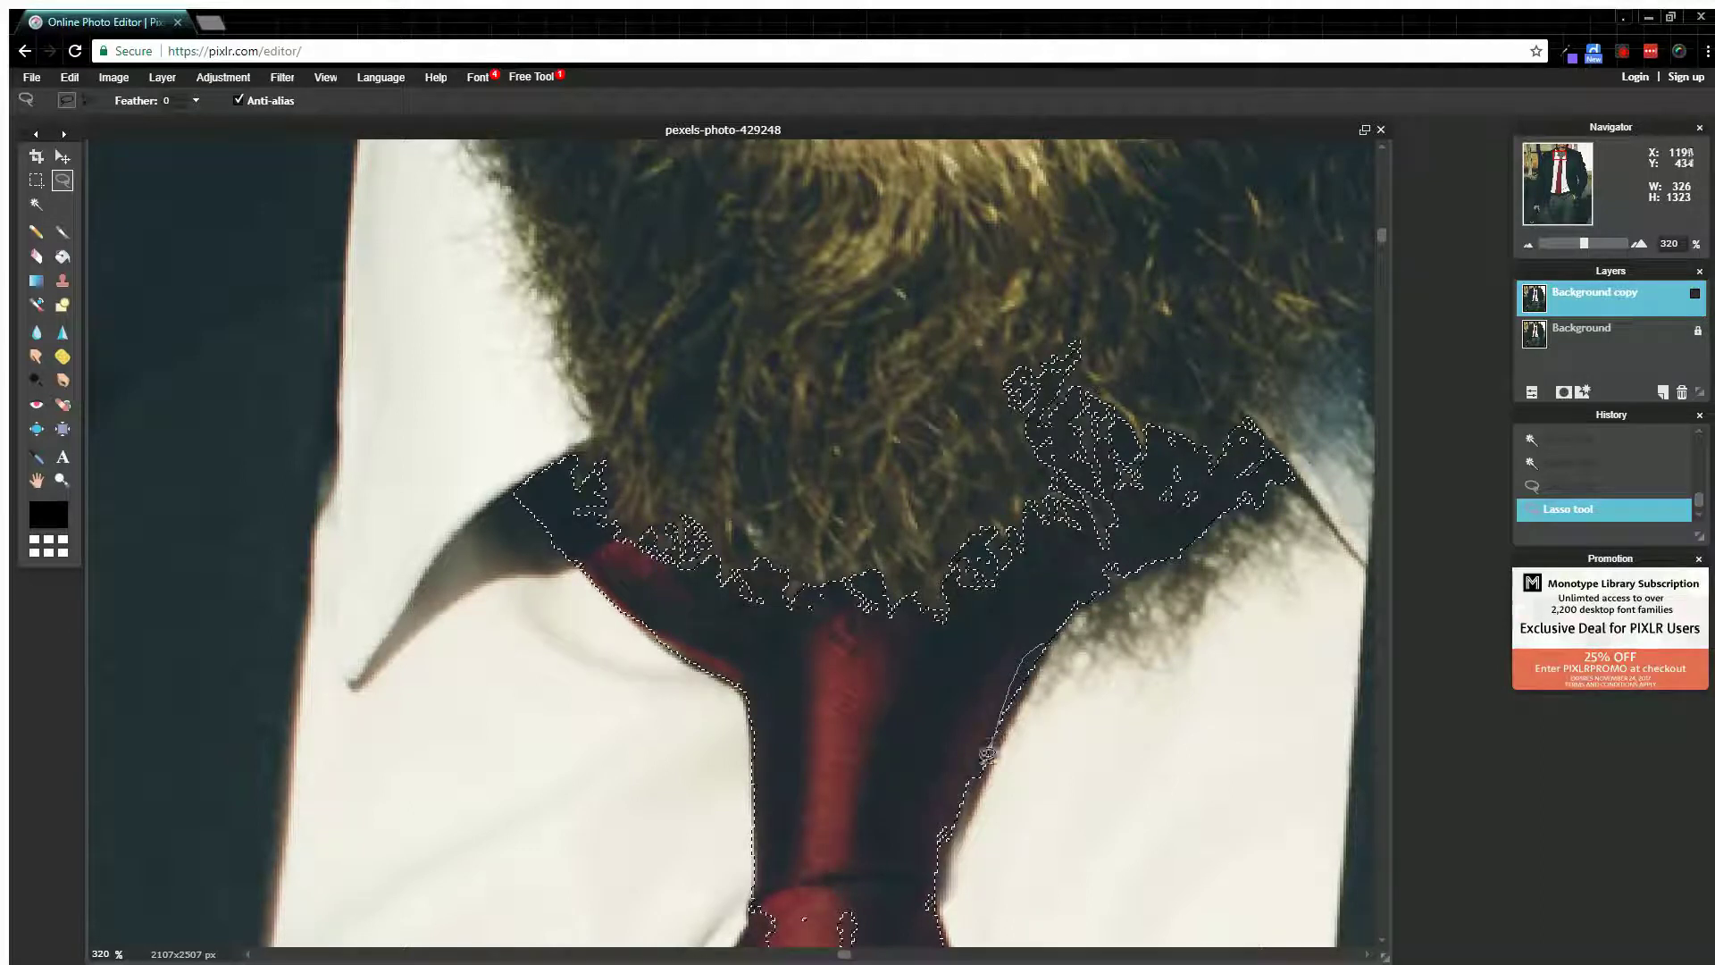
drag(961, 804, 952, 860)
mouse_move(943, 920)
mouse_down()
mouse_move(888, 908)
mouse_move(883, 841)
mouse_move(910, 777)
mouse_move(1041, 636)
mouse_up()
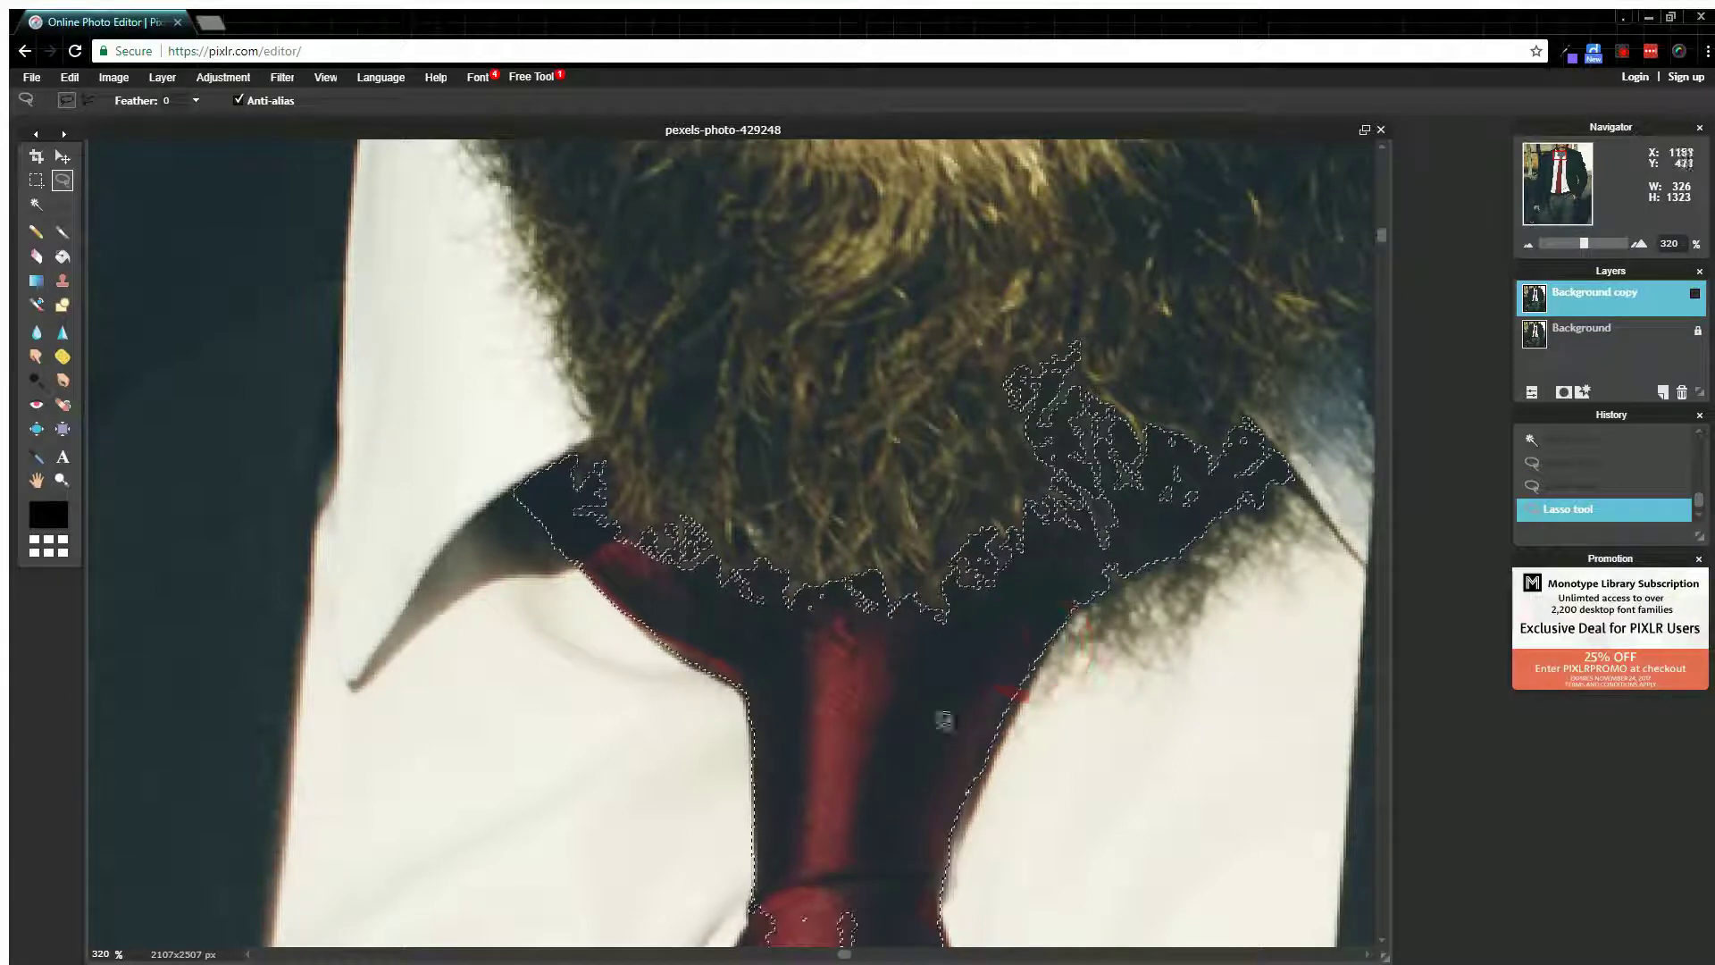
Step: Lasso small selection fixes at the left shirt edge and right collar edge
scroll(885, 783, up, 1)
scroll(760, 692, down, 1)
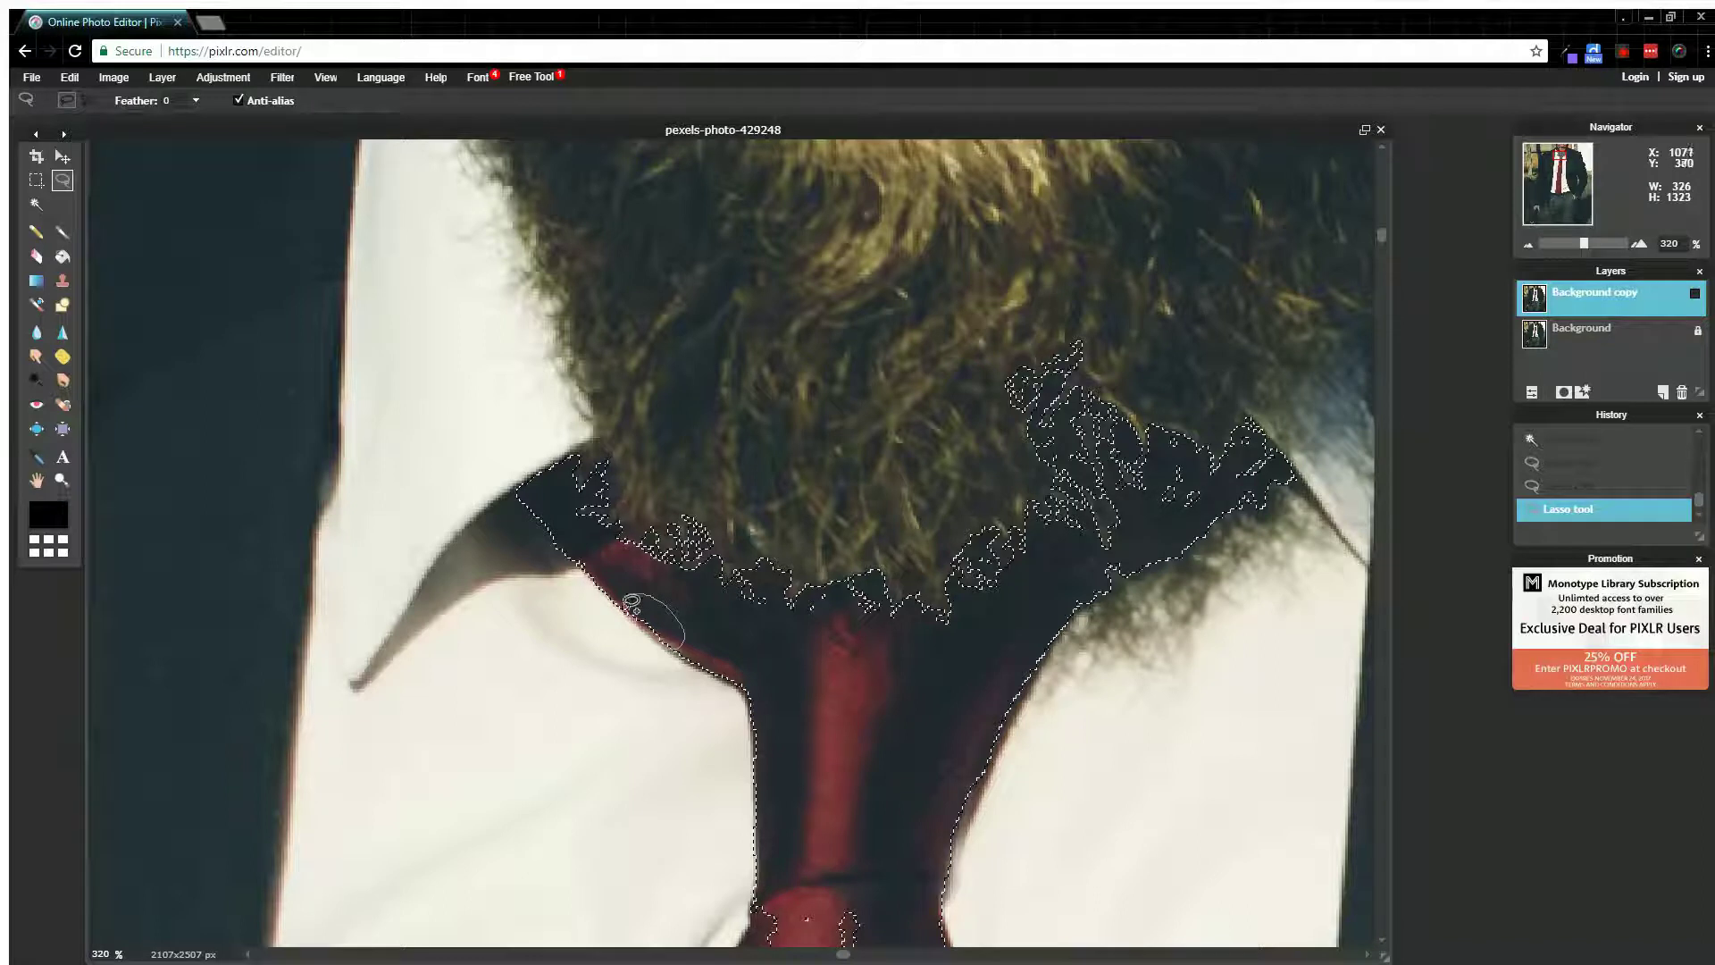
drag(631, 604, 630, 600)
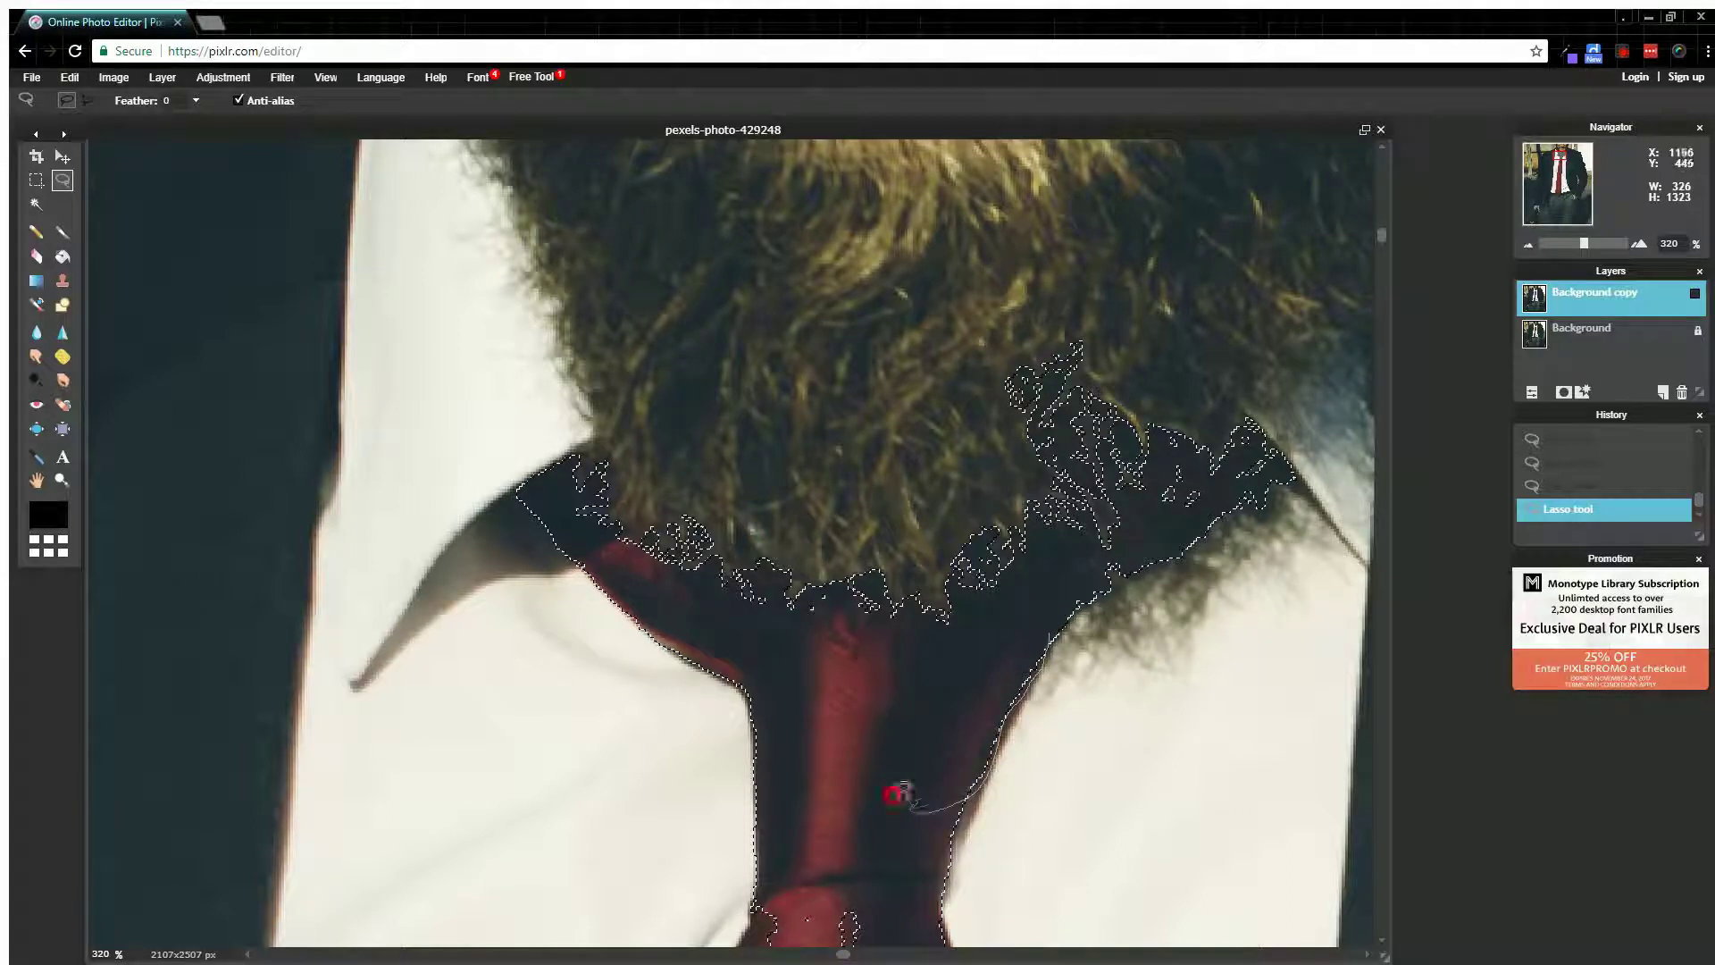
drag(898, 793, 902, 795)
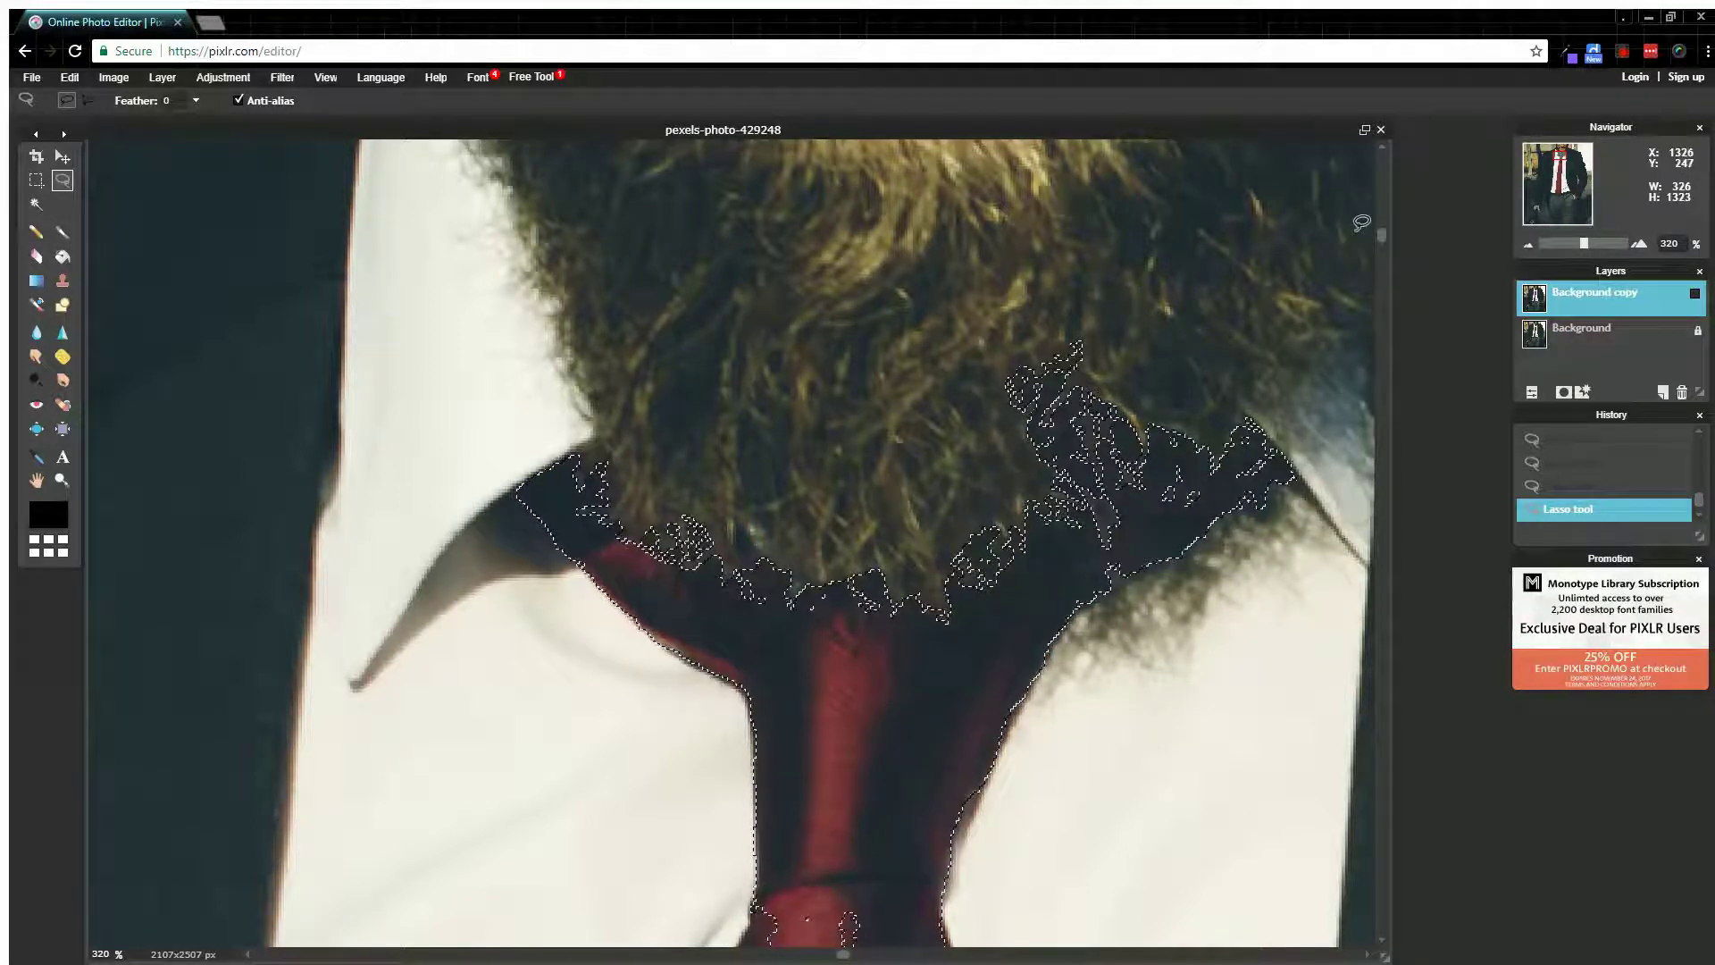
Step: Zoom out to 130% and scroll down to the middle of the tie
drag(1381, 238, 1392, 324)
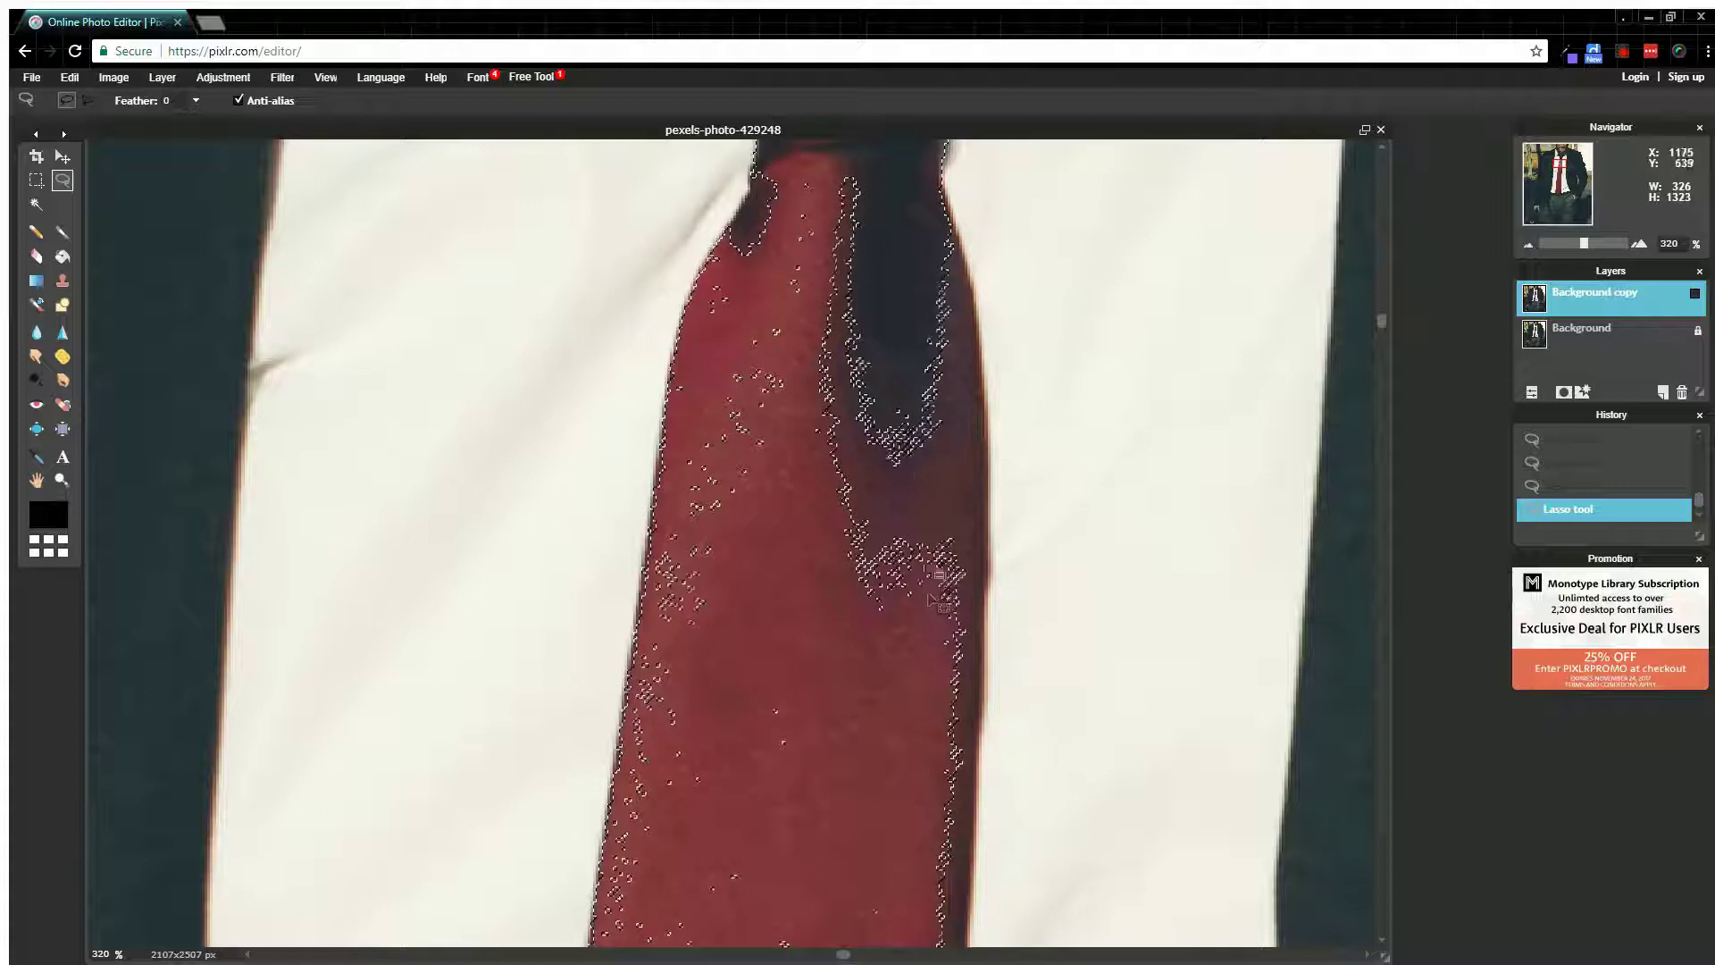
scroll(934, 600, down, 4)
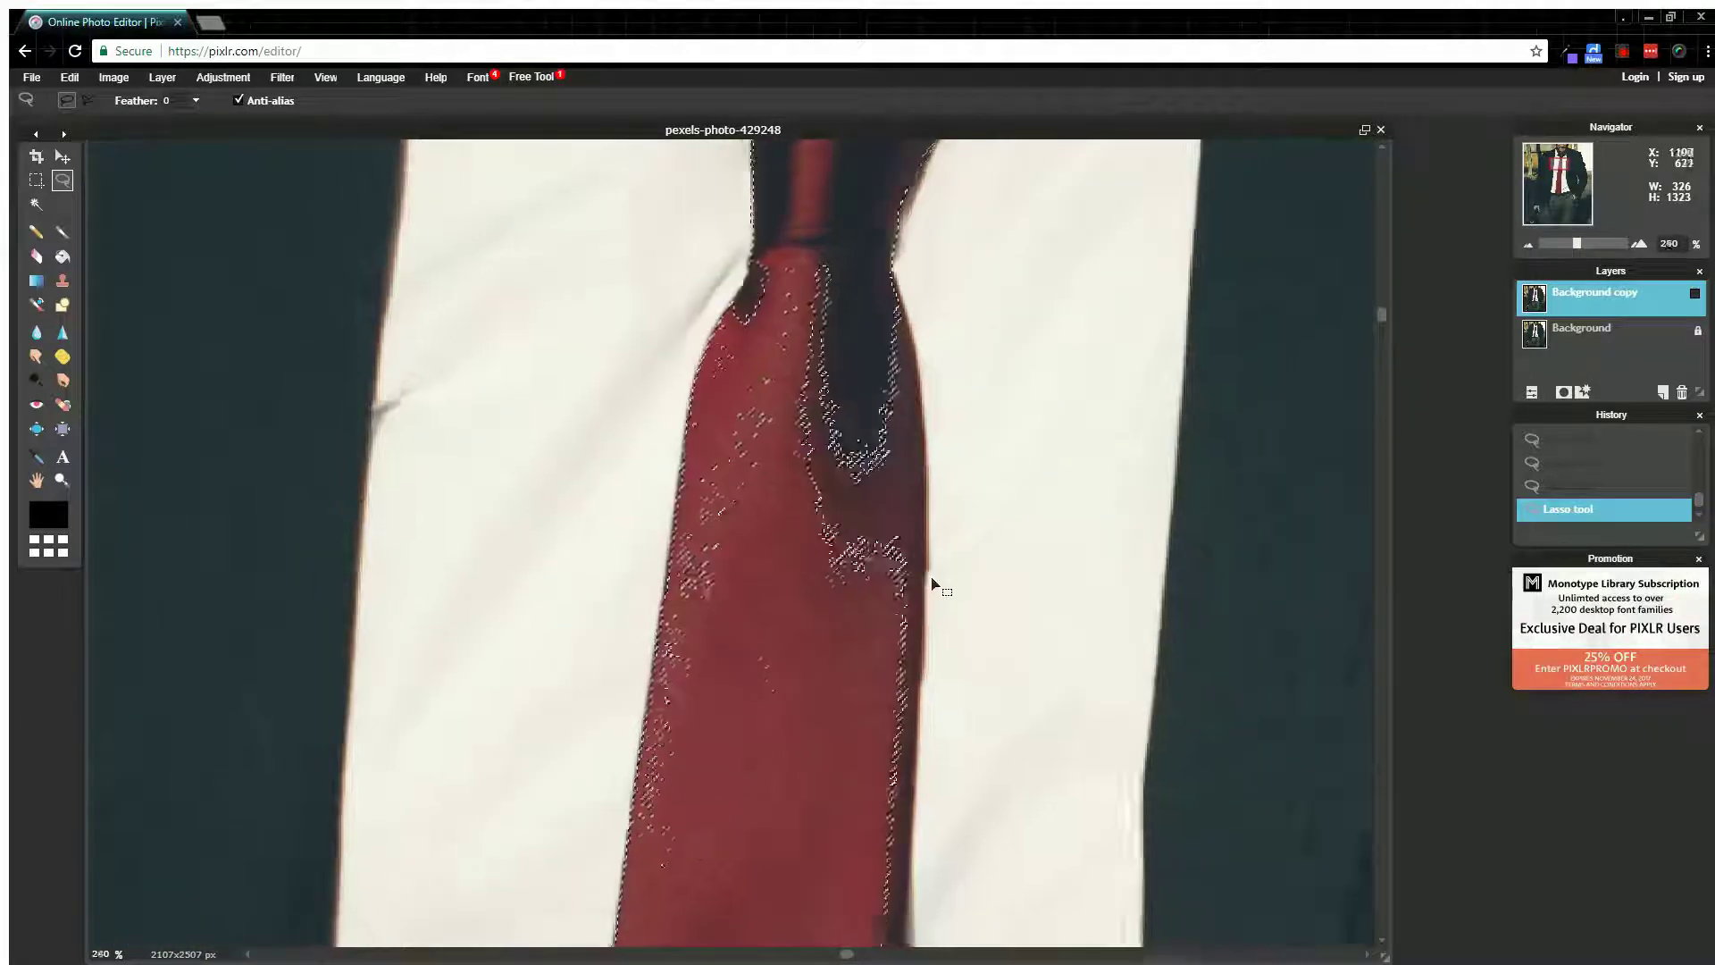
scroll(934, 585, down, 6)
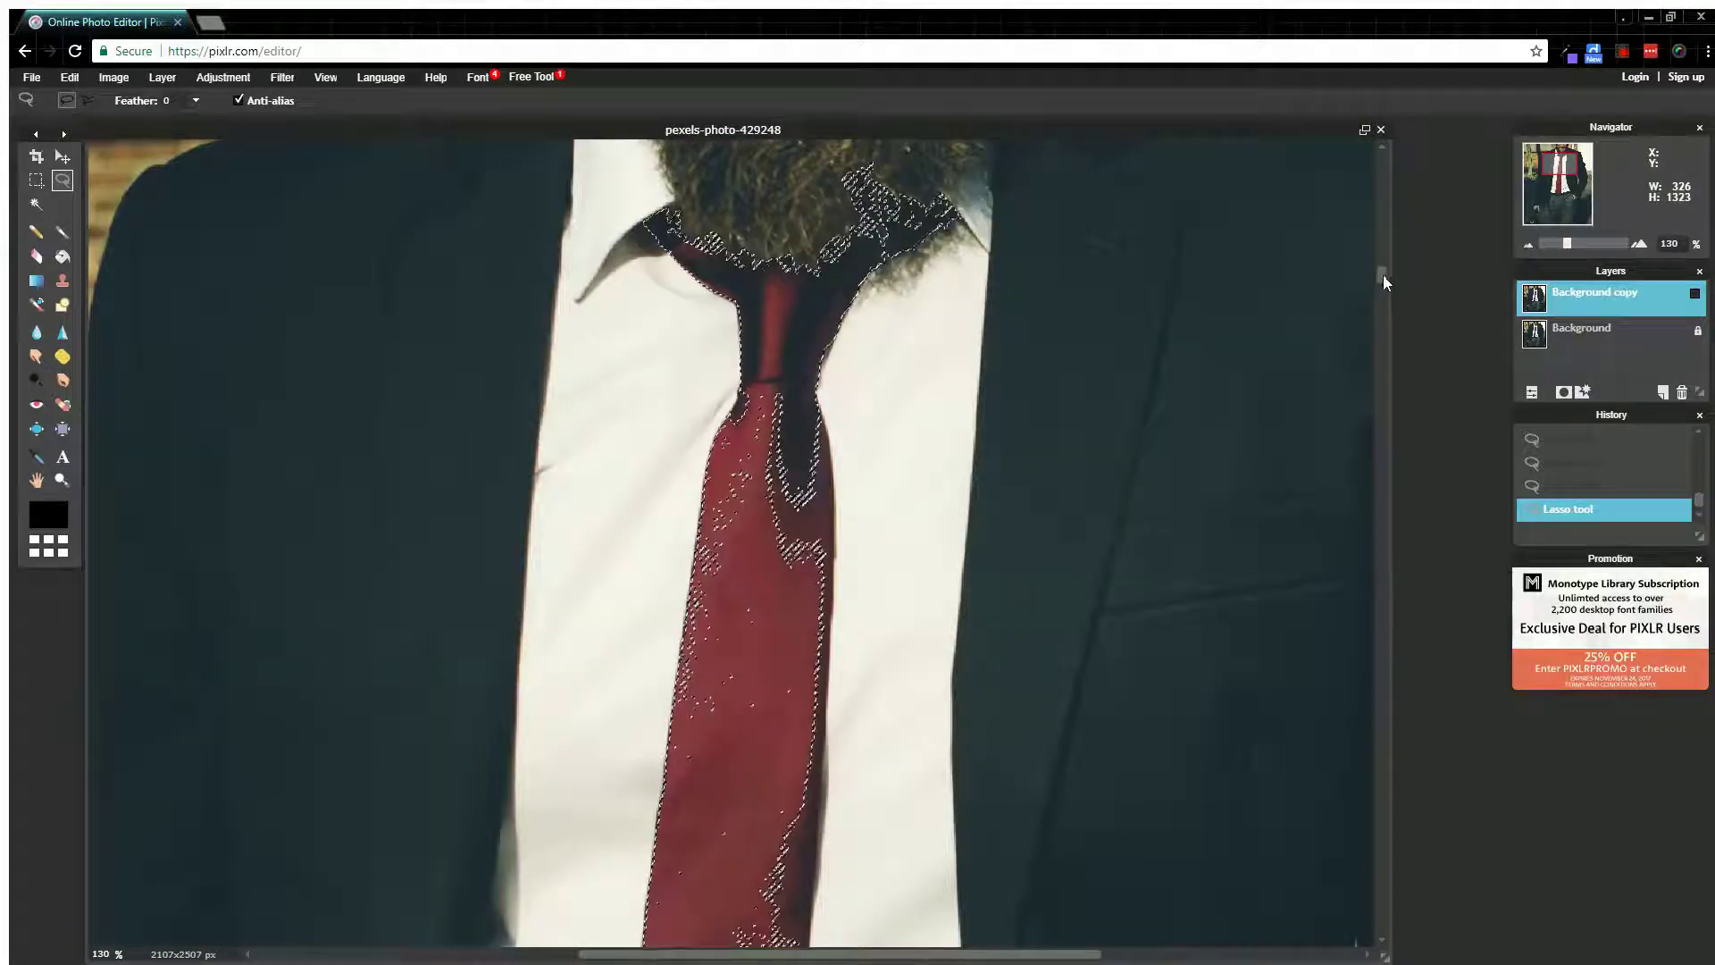
drag(1383, 283, 1411, 452)
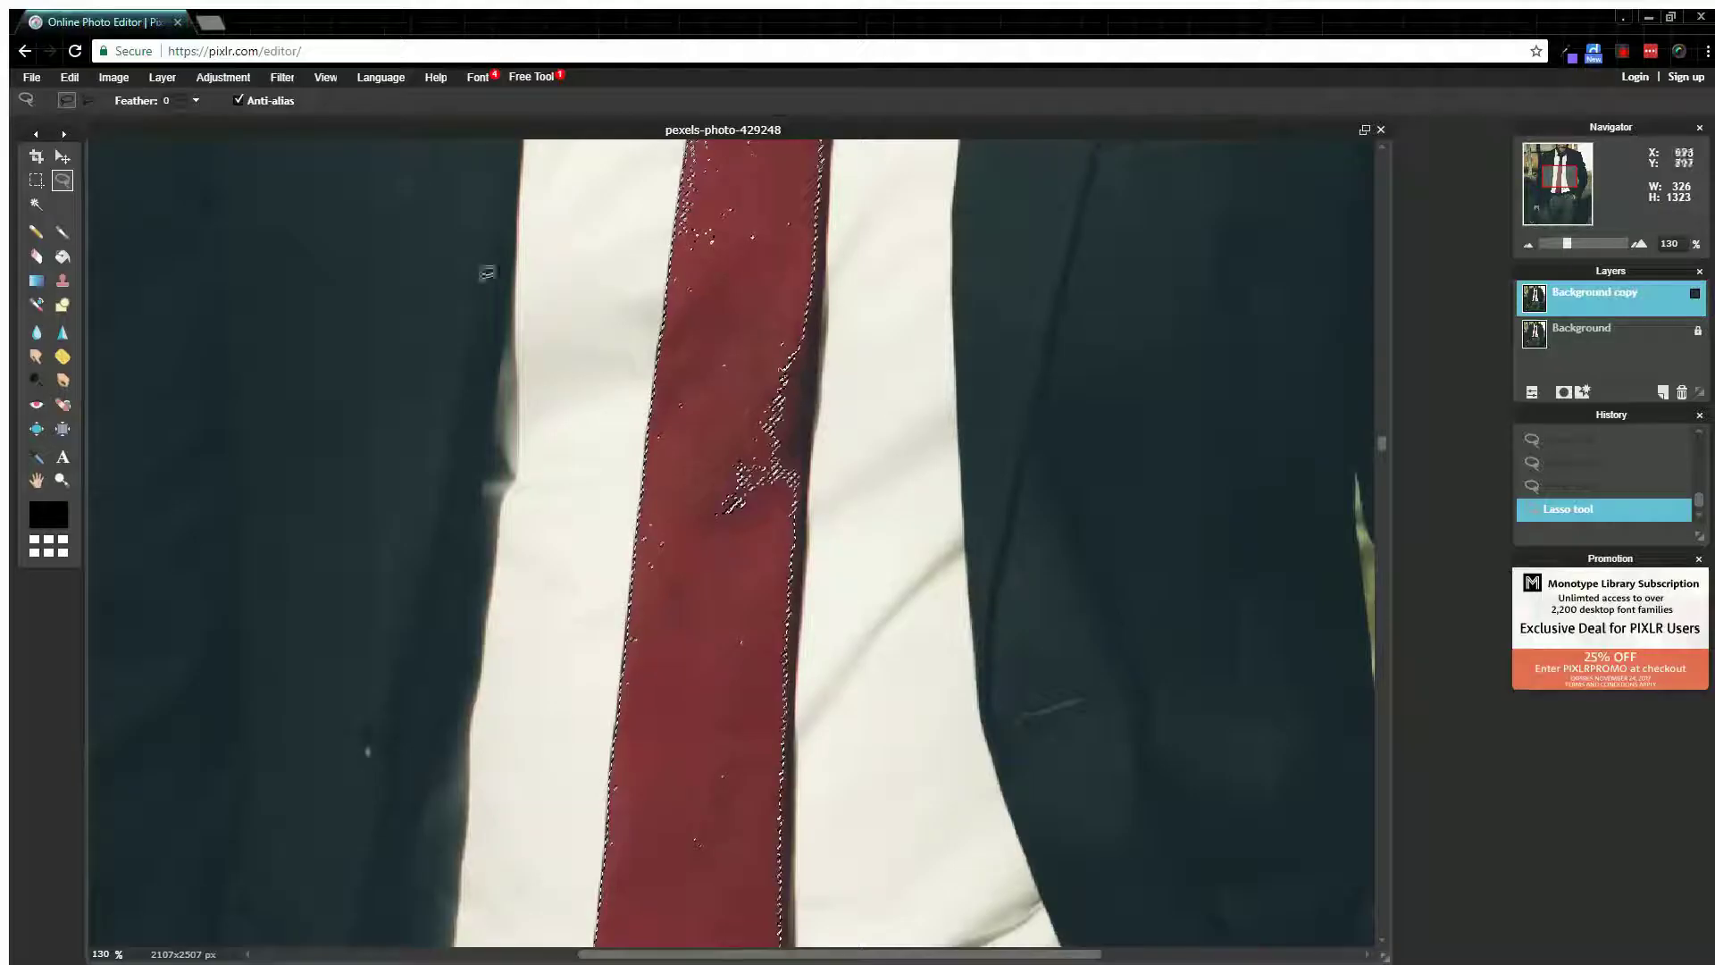
Step: Add the tie's red fabric with the Magic Wand, undoing Tolerance 15 and retrying at 10
click(36, 204)
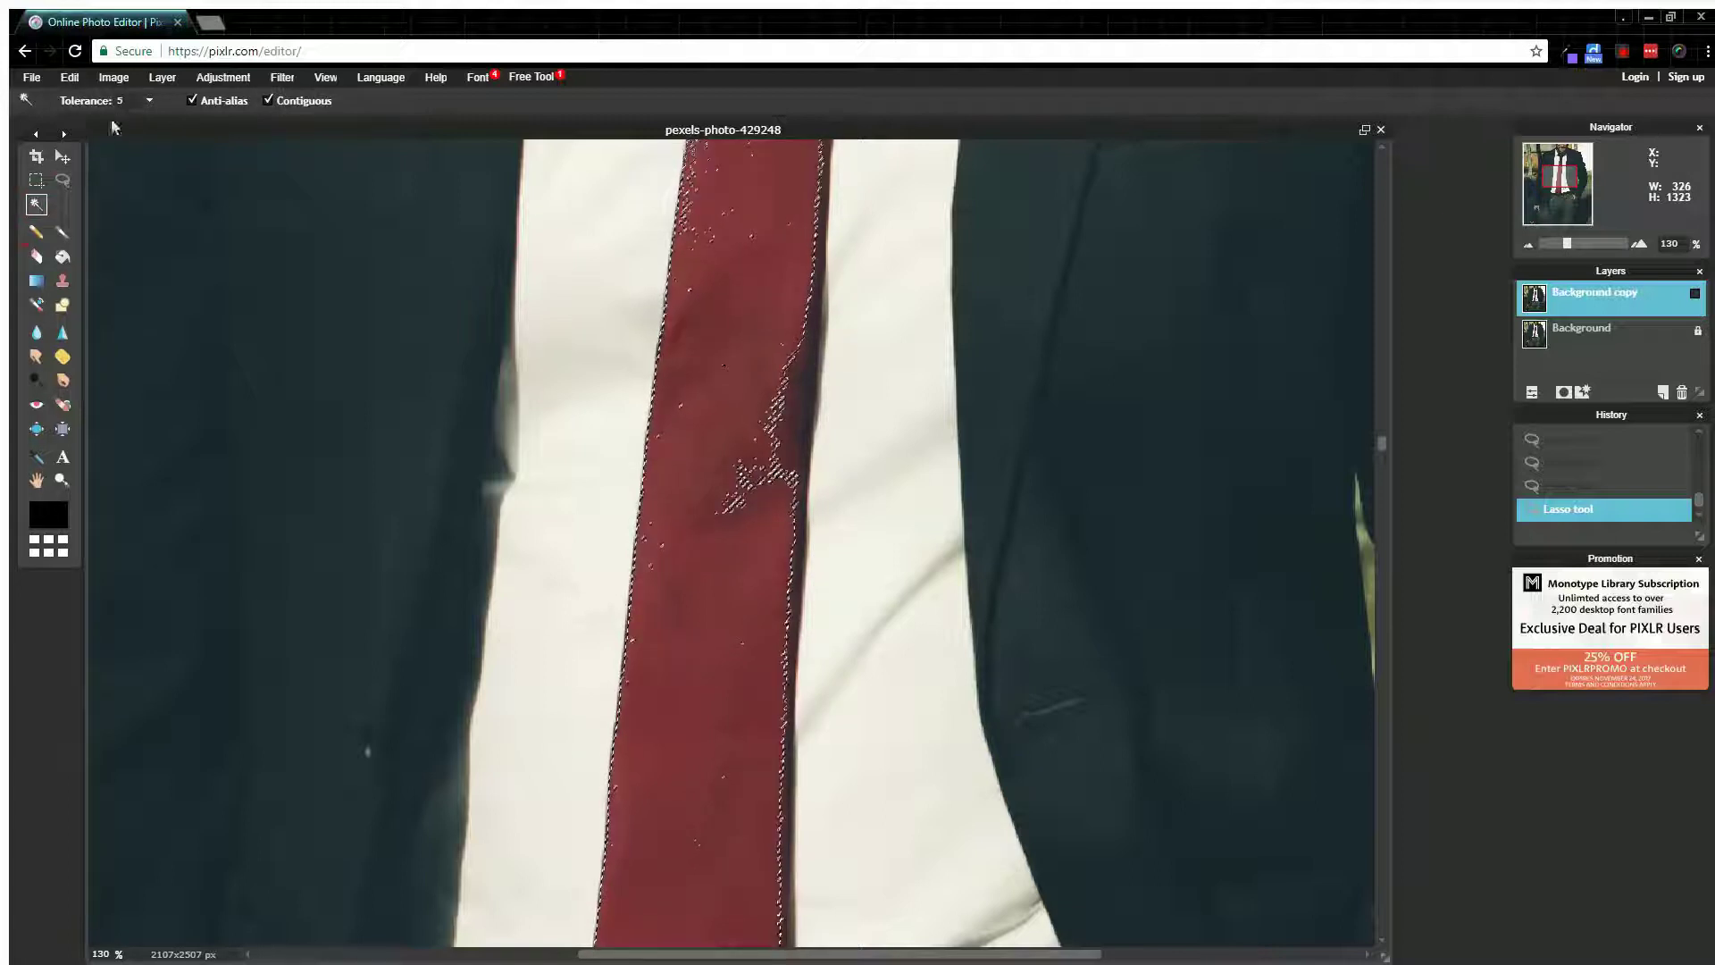
click(119, 100)
text(15)
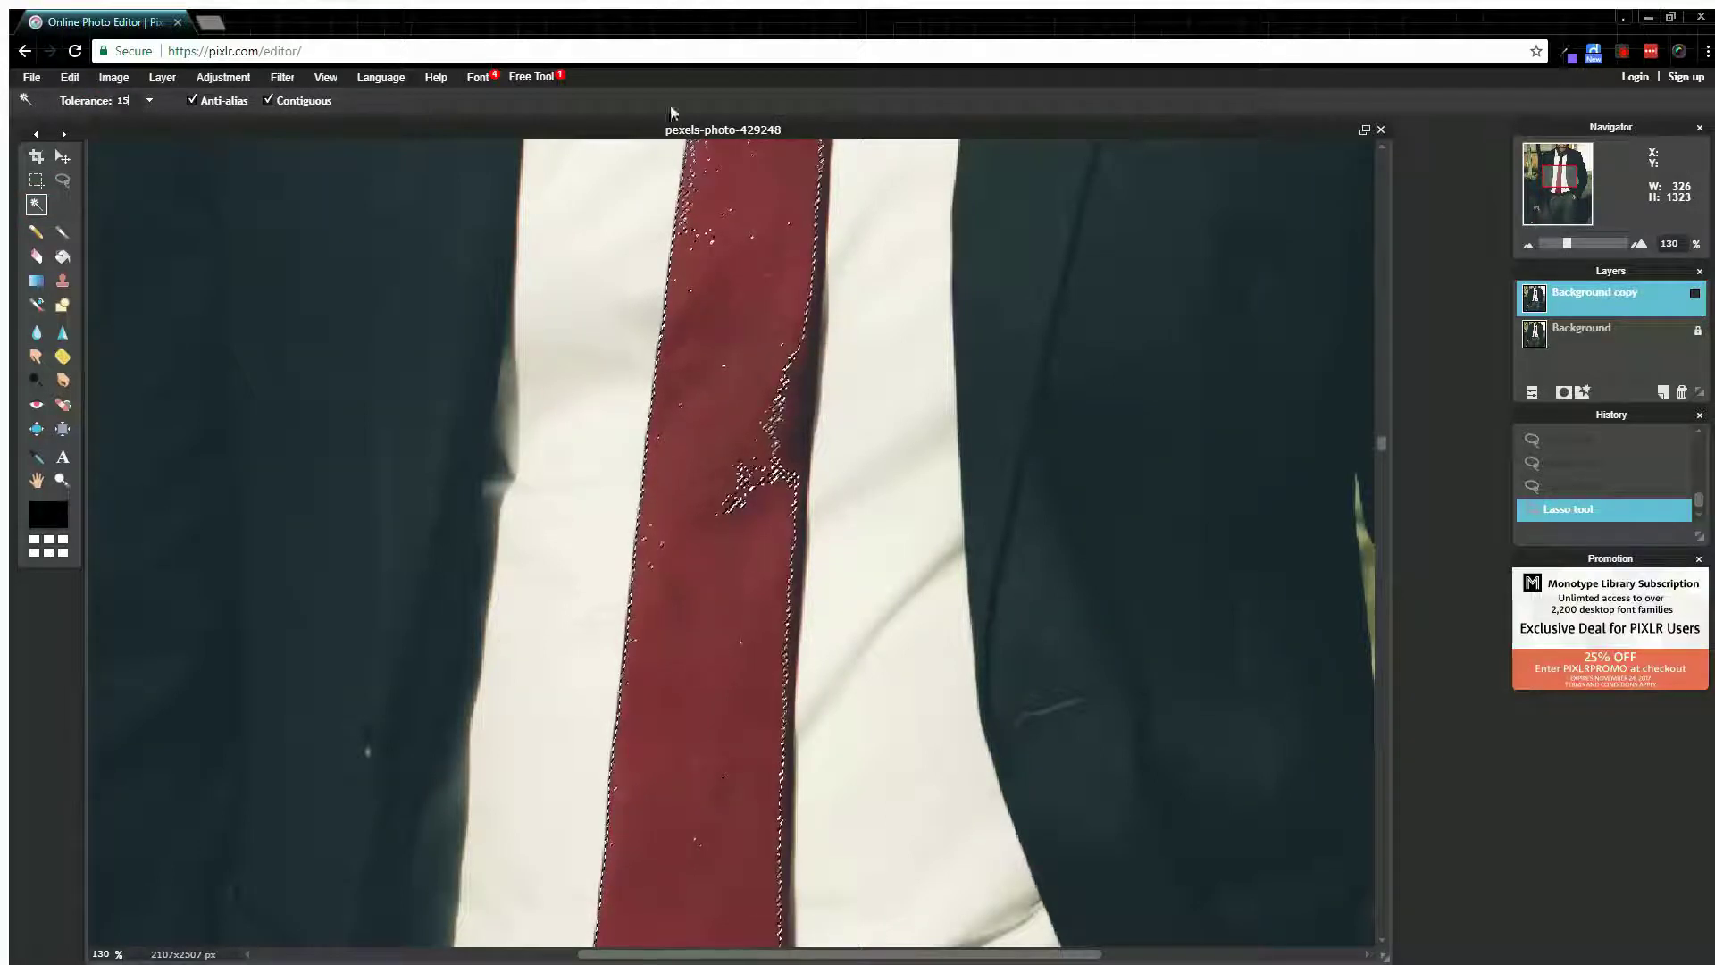
click(804, 373)
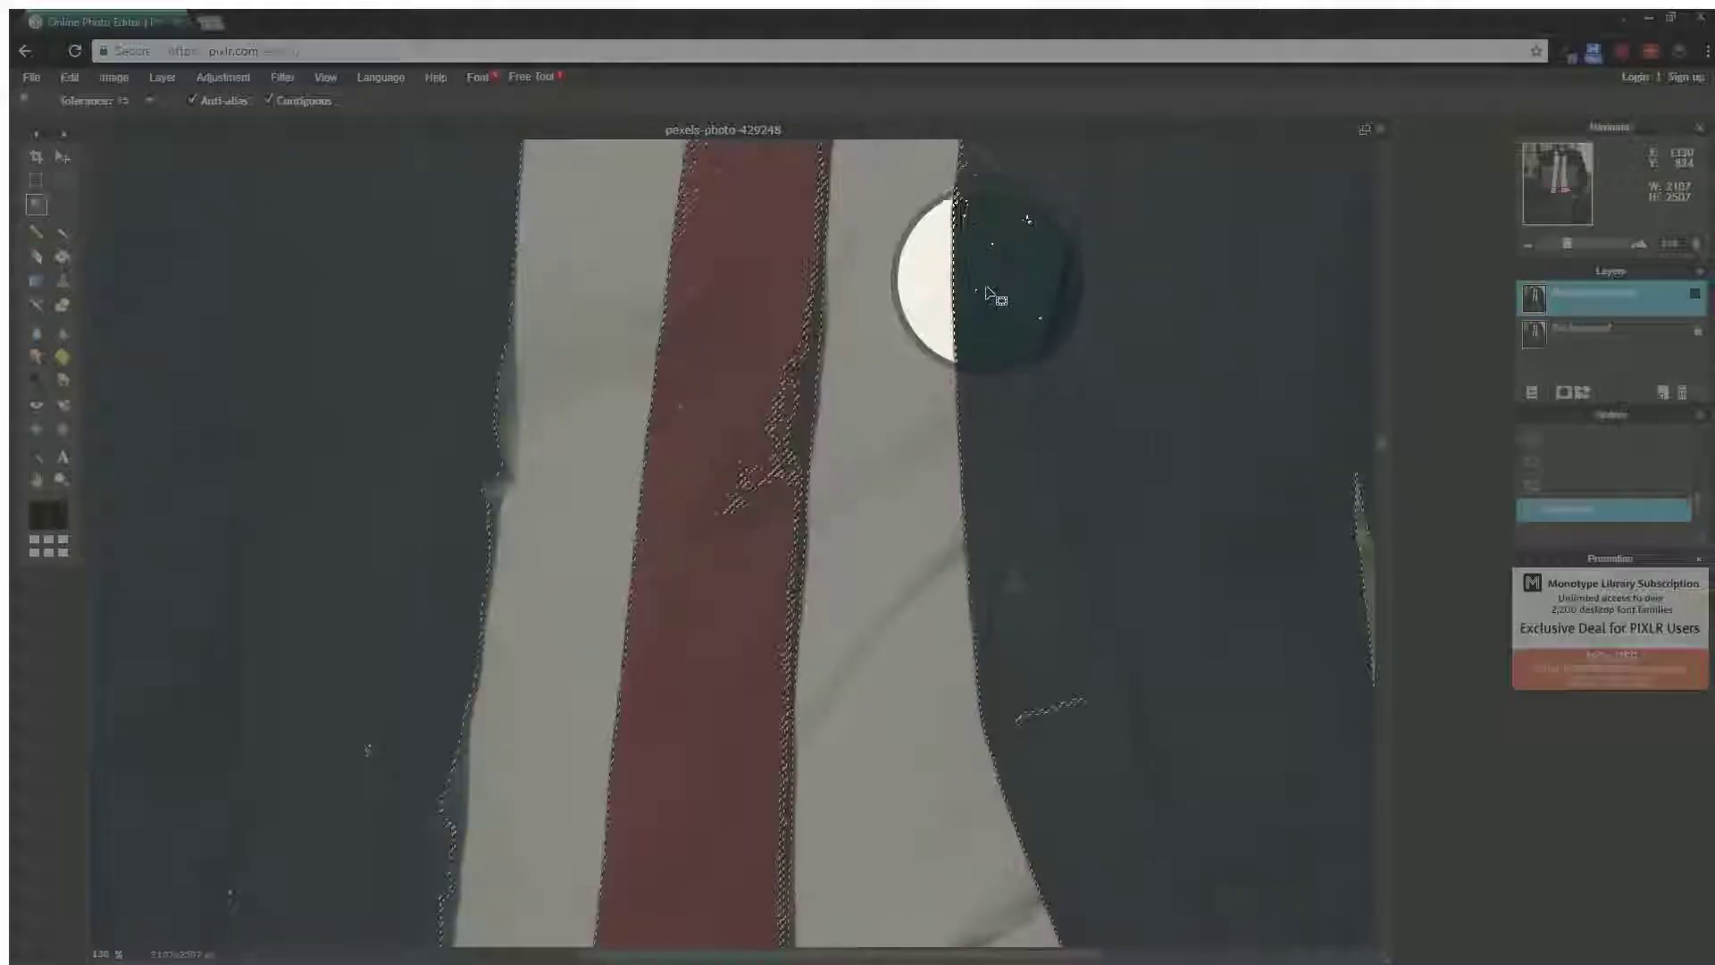
key(ctrl+z)
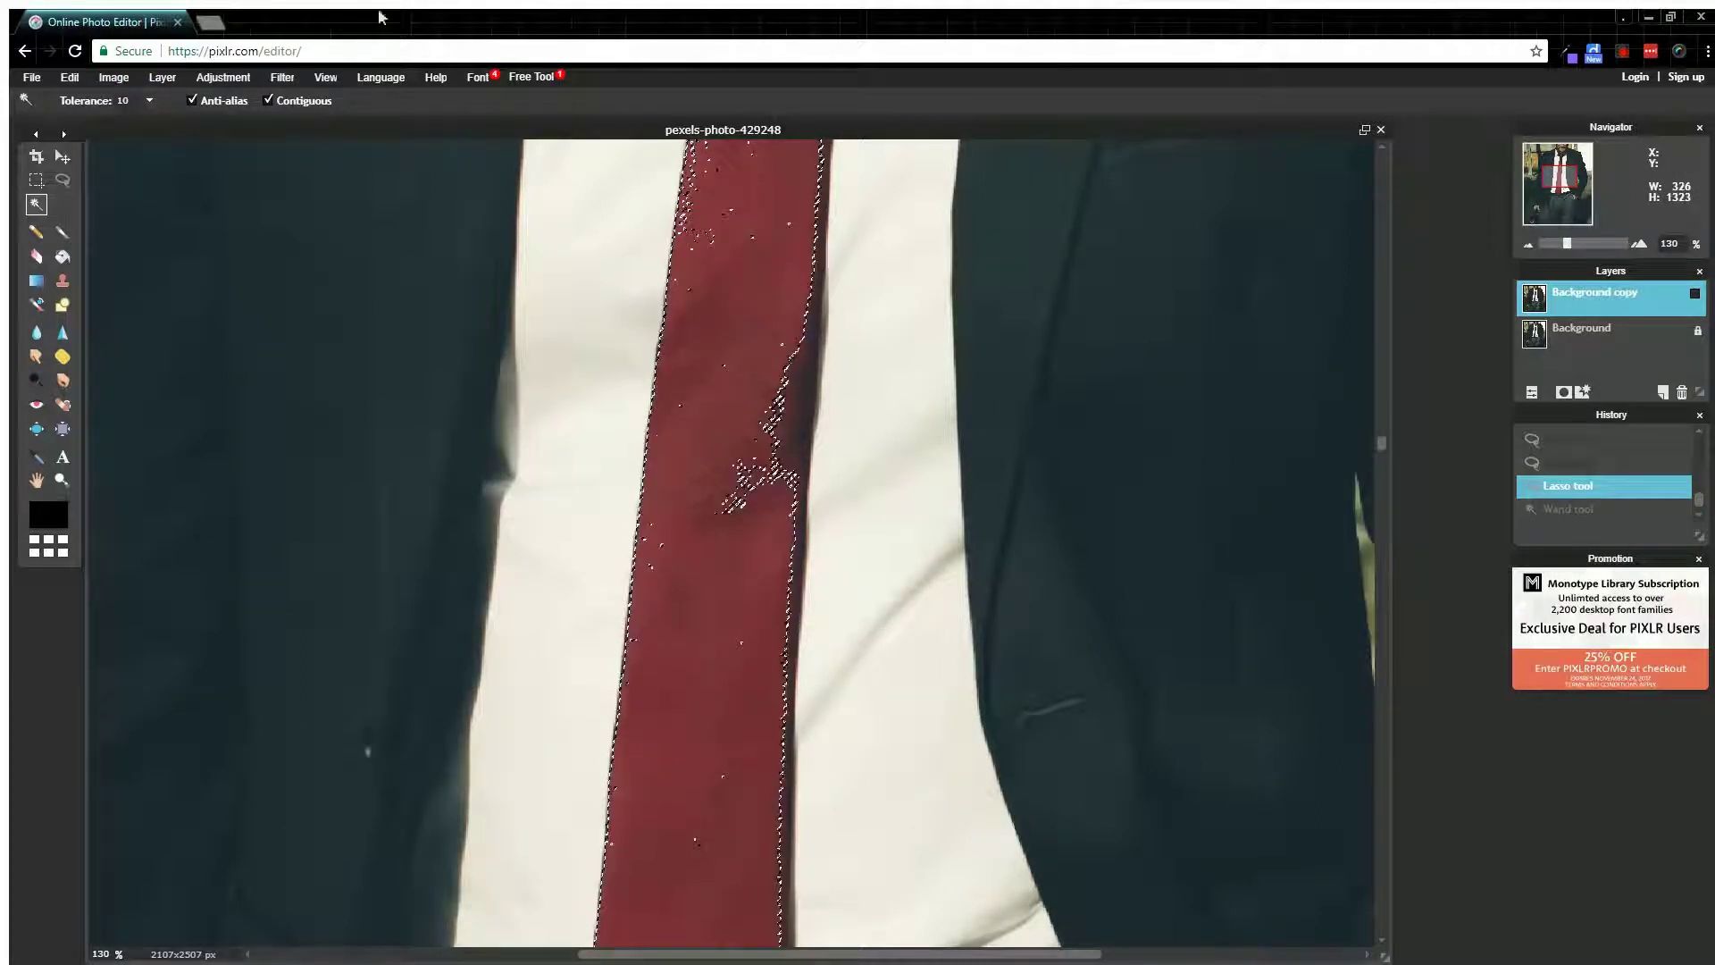
click(802, 400)
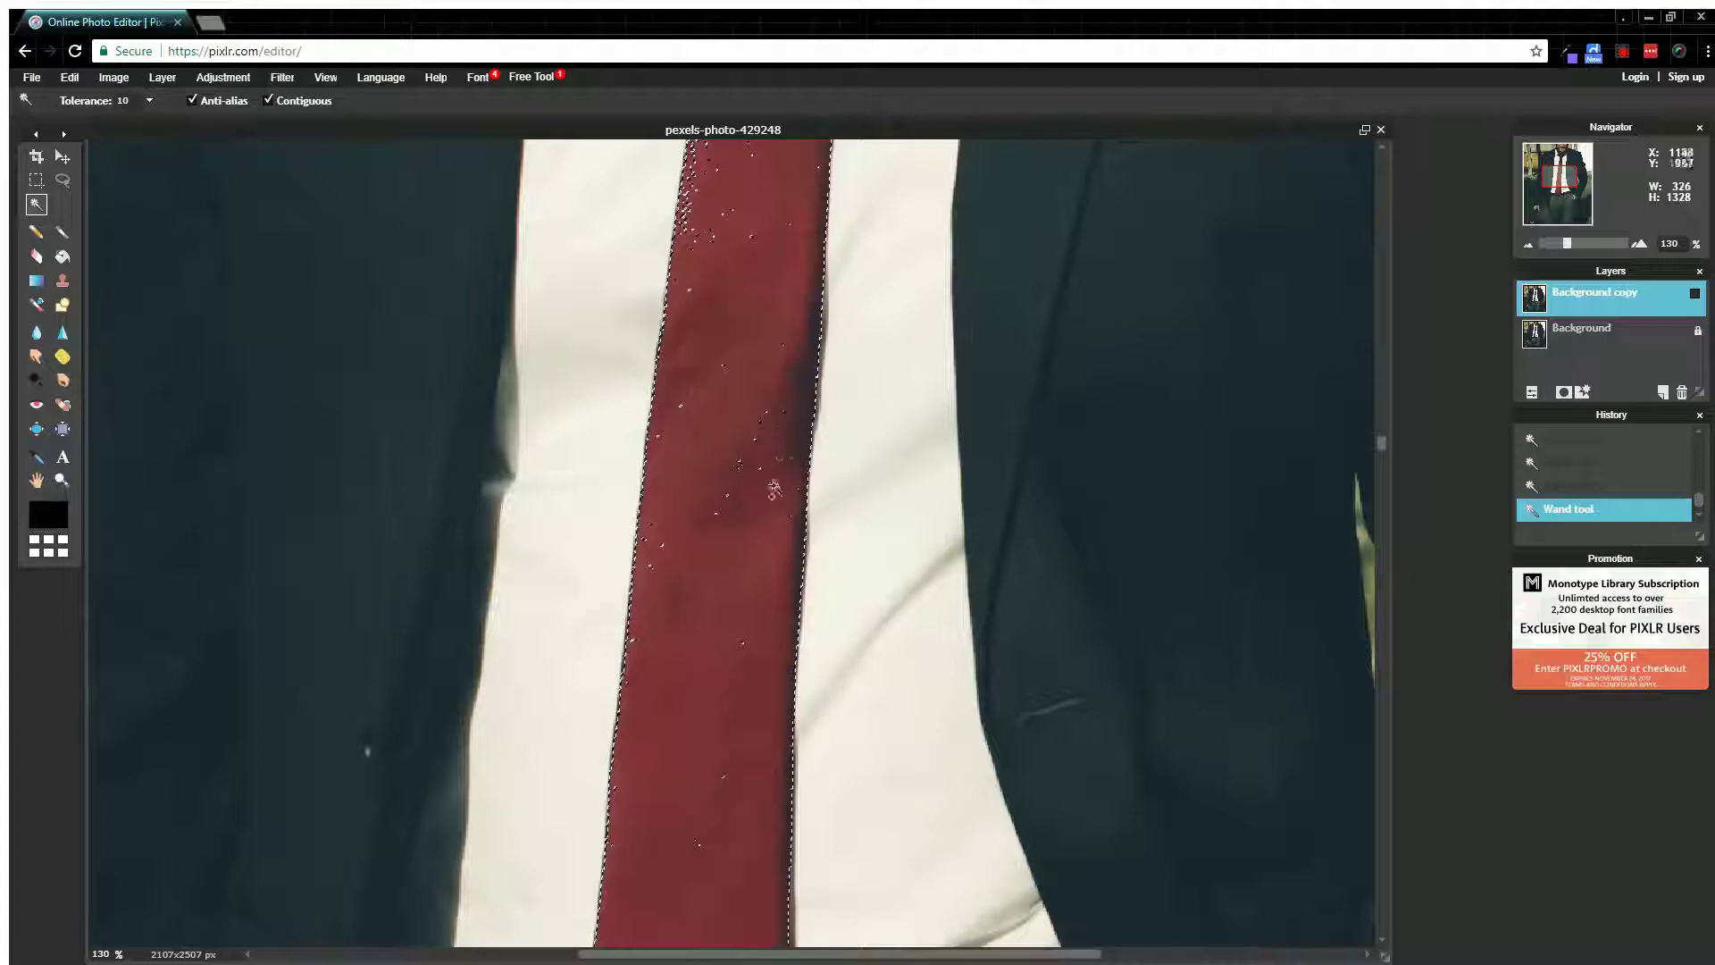
Step: Zoom out to show the tie, belt and hand, and return to the Lasso
scroll(777, 536, up, 3)
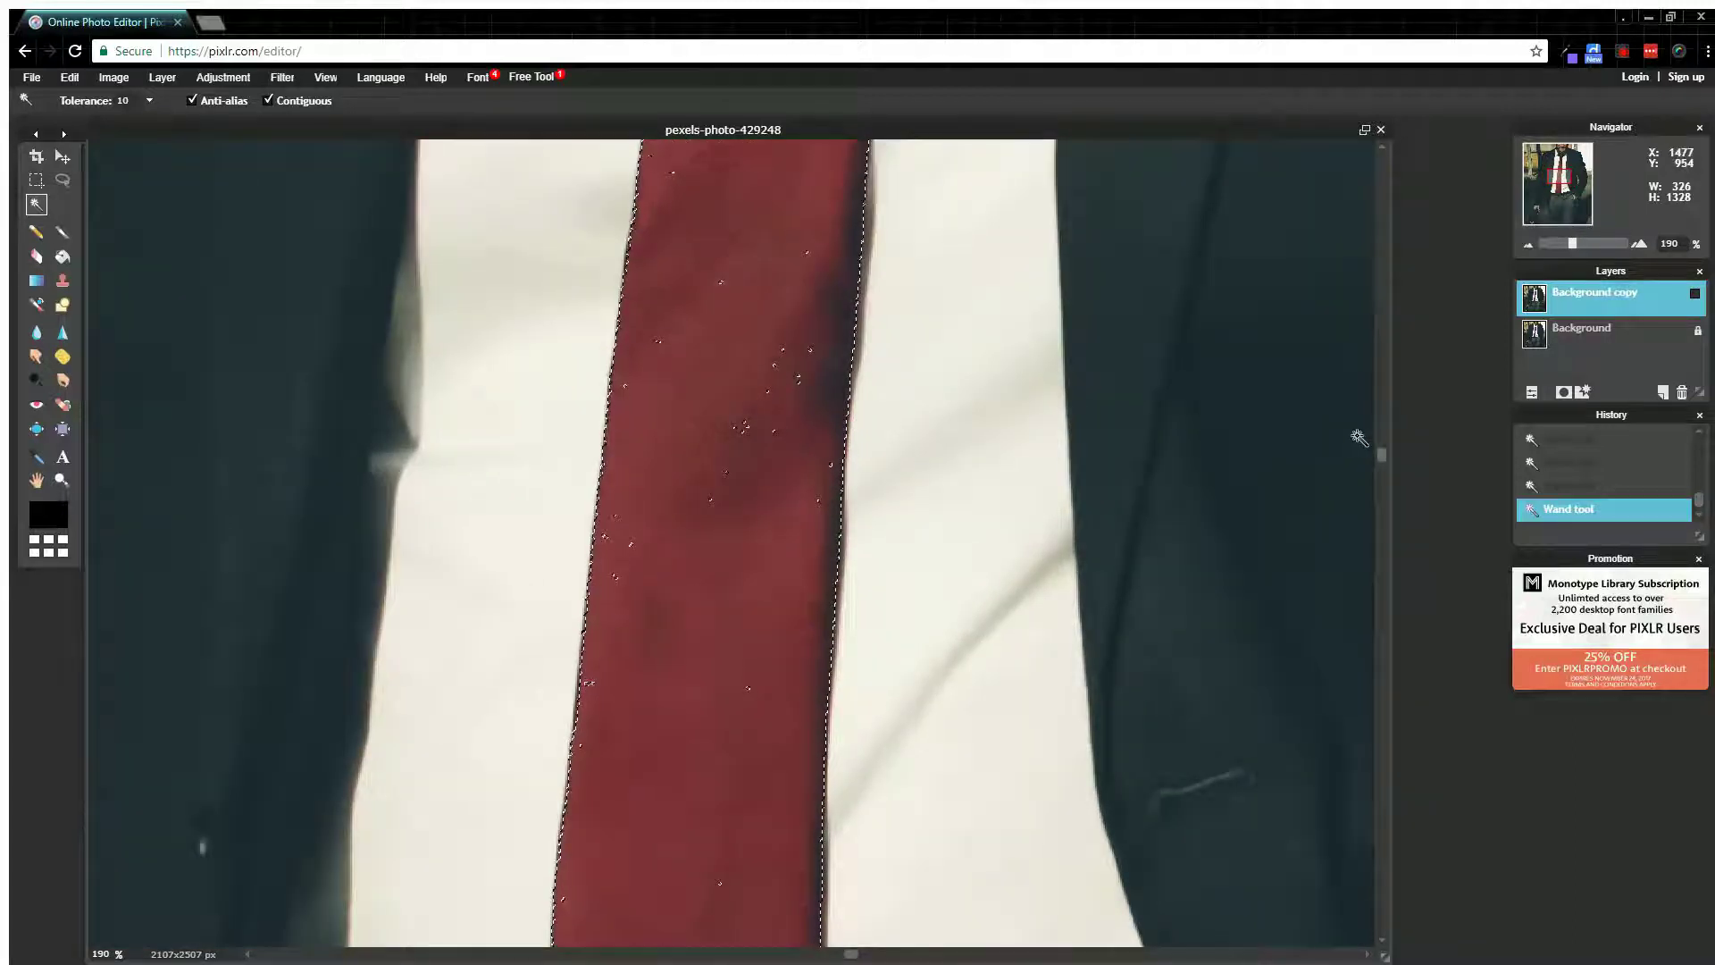
drag(1380, 458, 1405, 609)
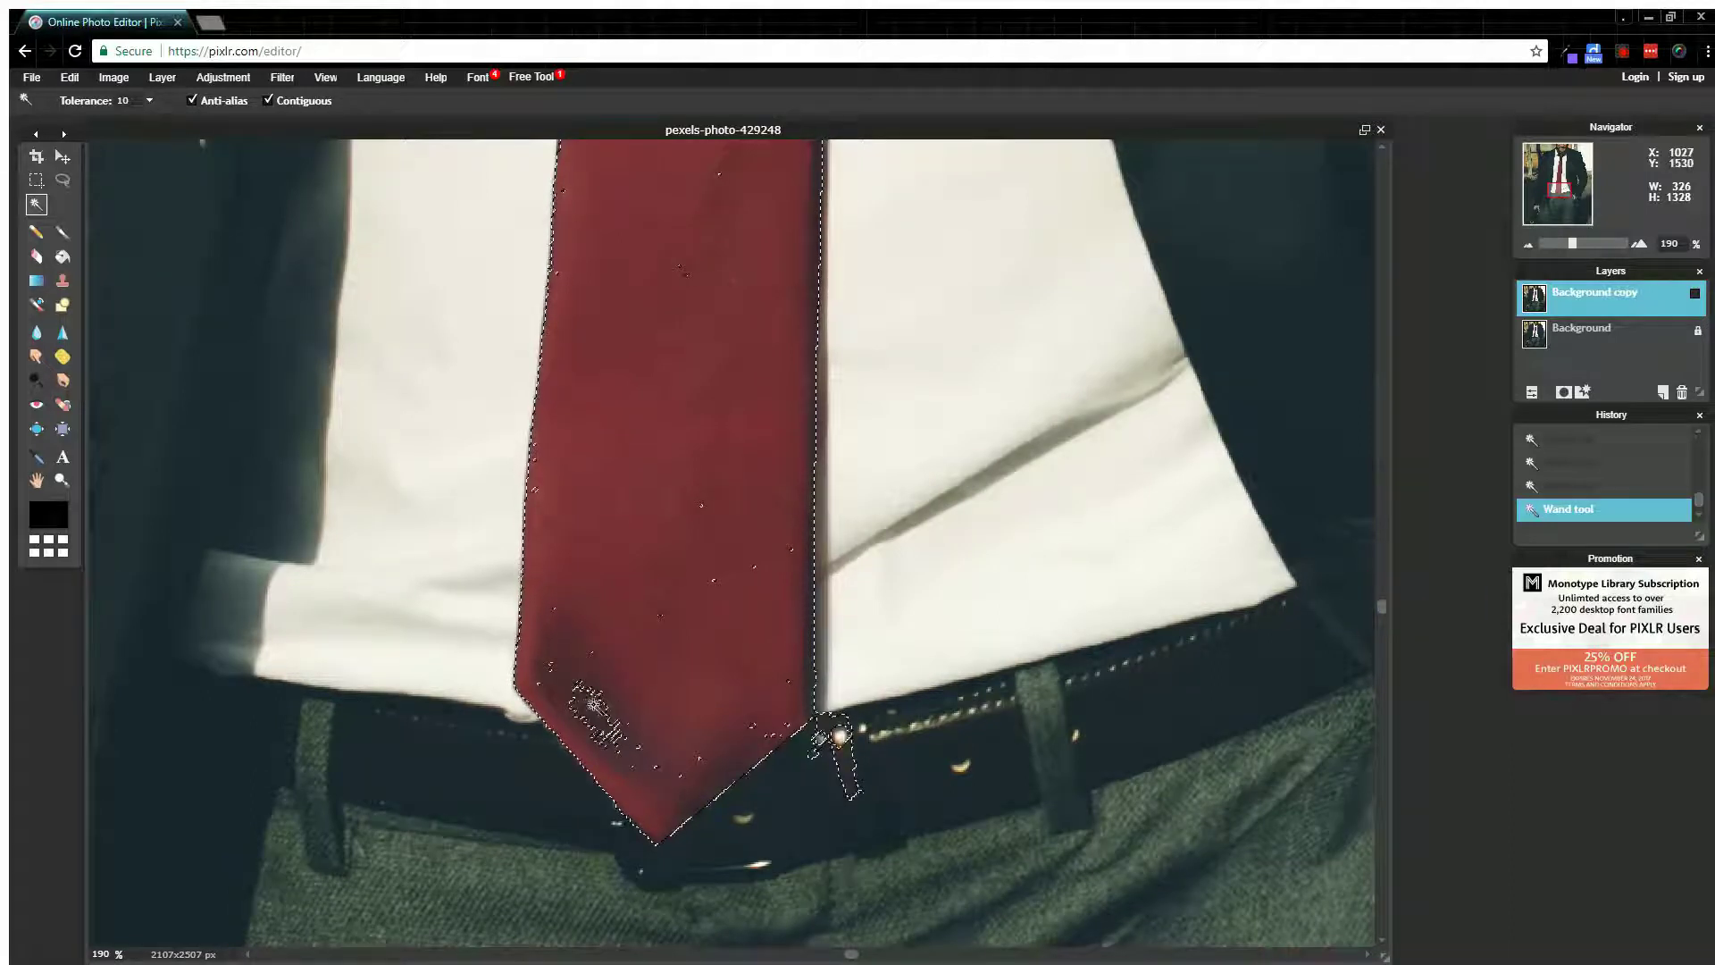
key(ctrl+minus)
key(ctrl+minus)
key(ctrl+minus)
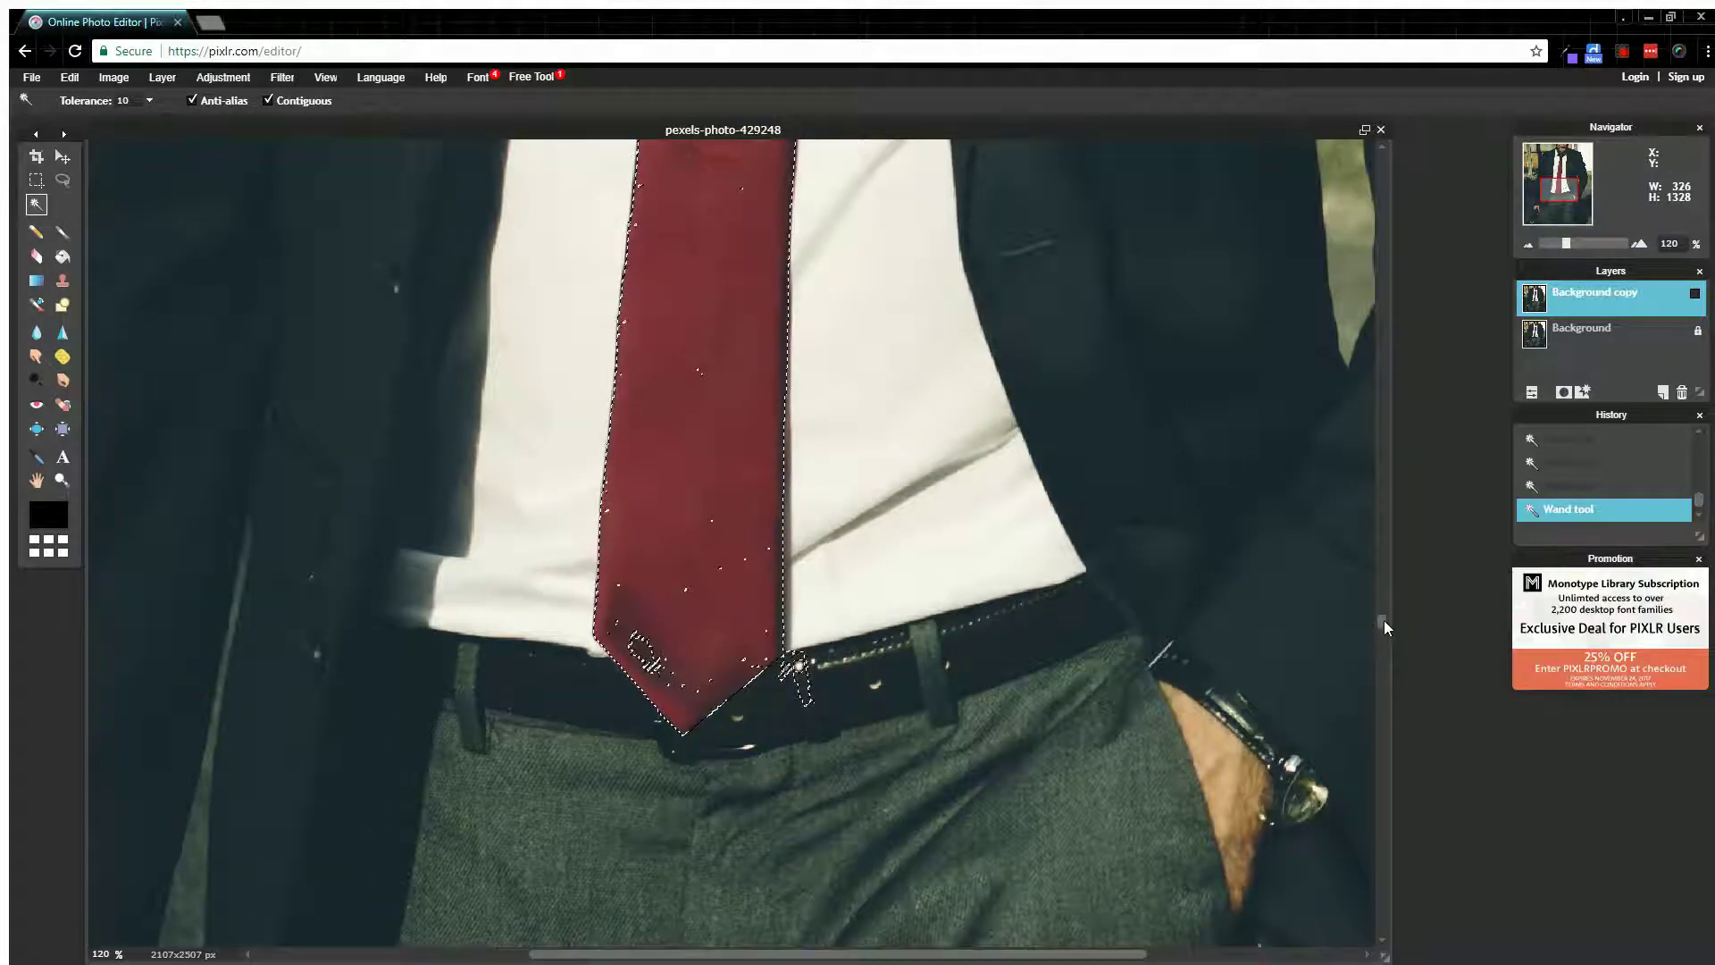
drag(1385, 620, 1321, 298)
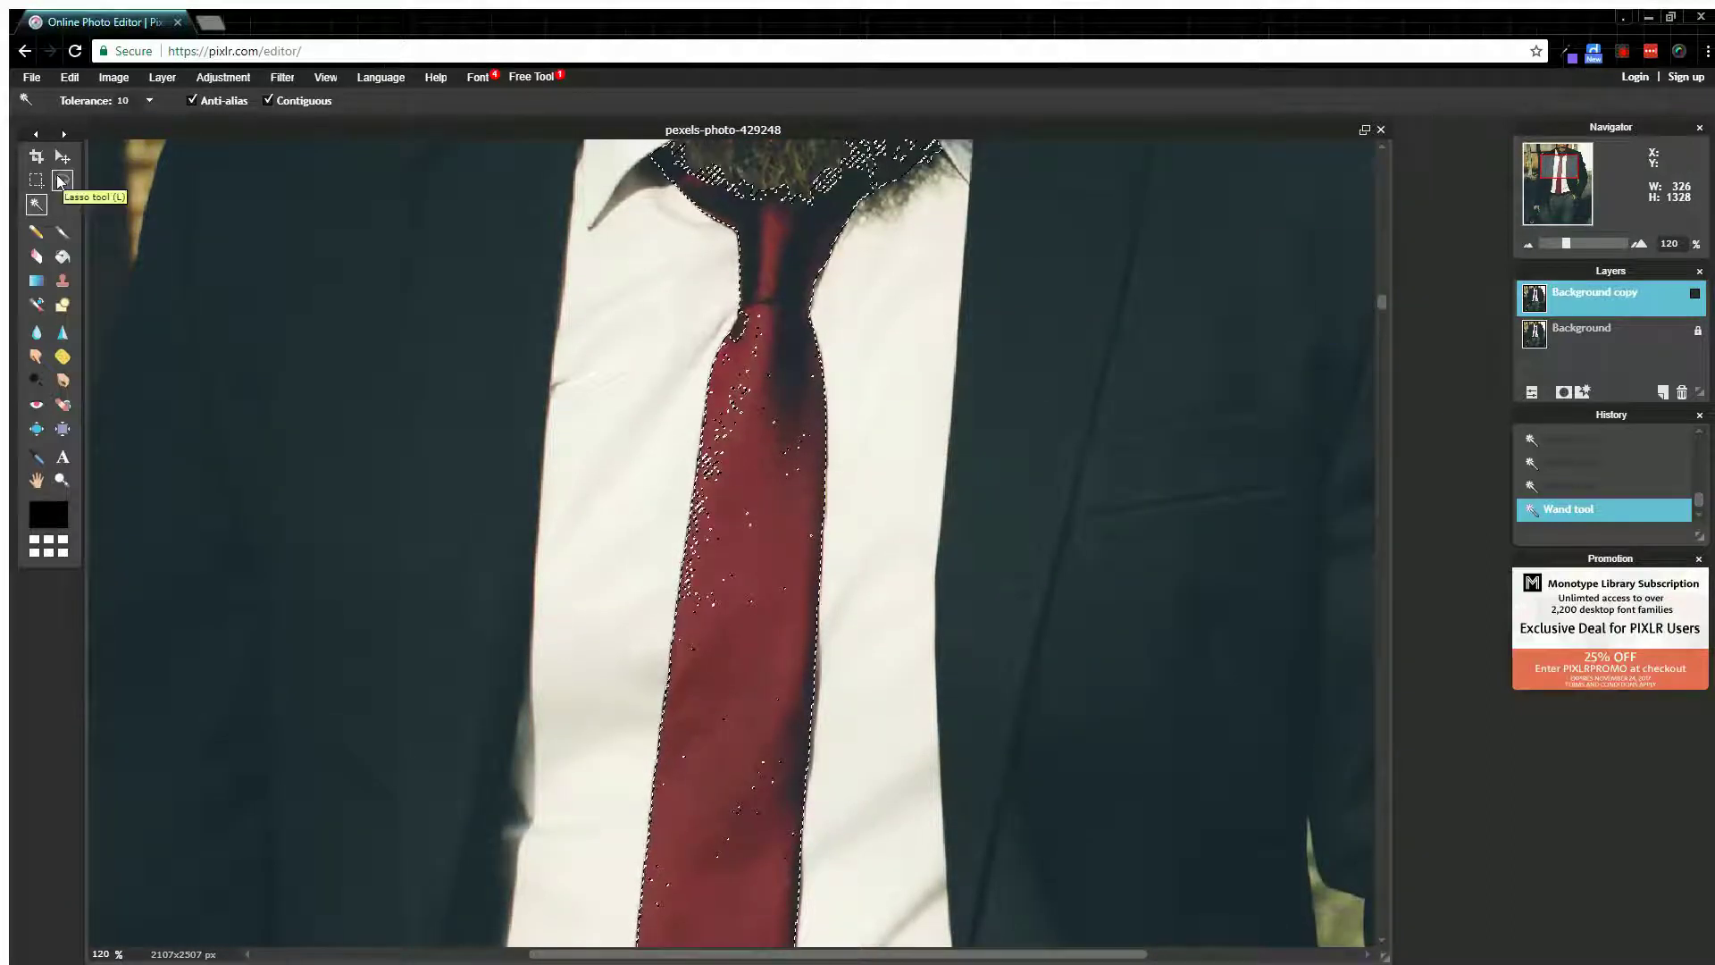
click(62, 180)
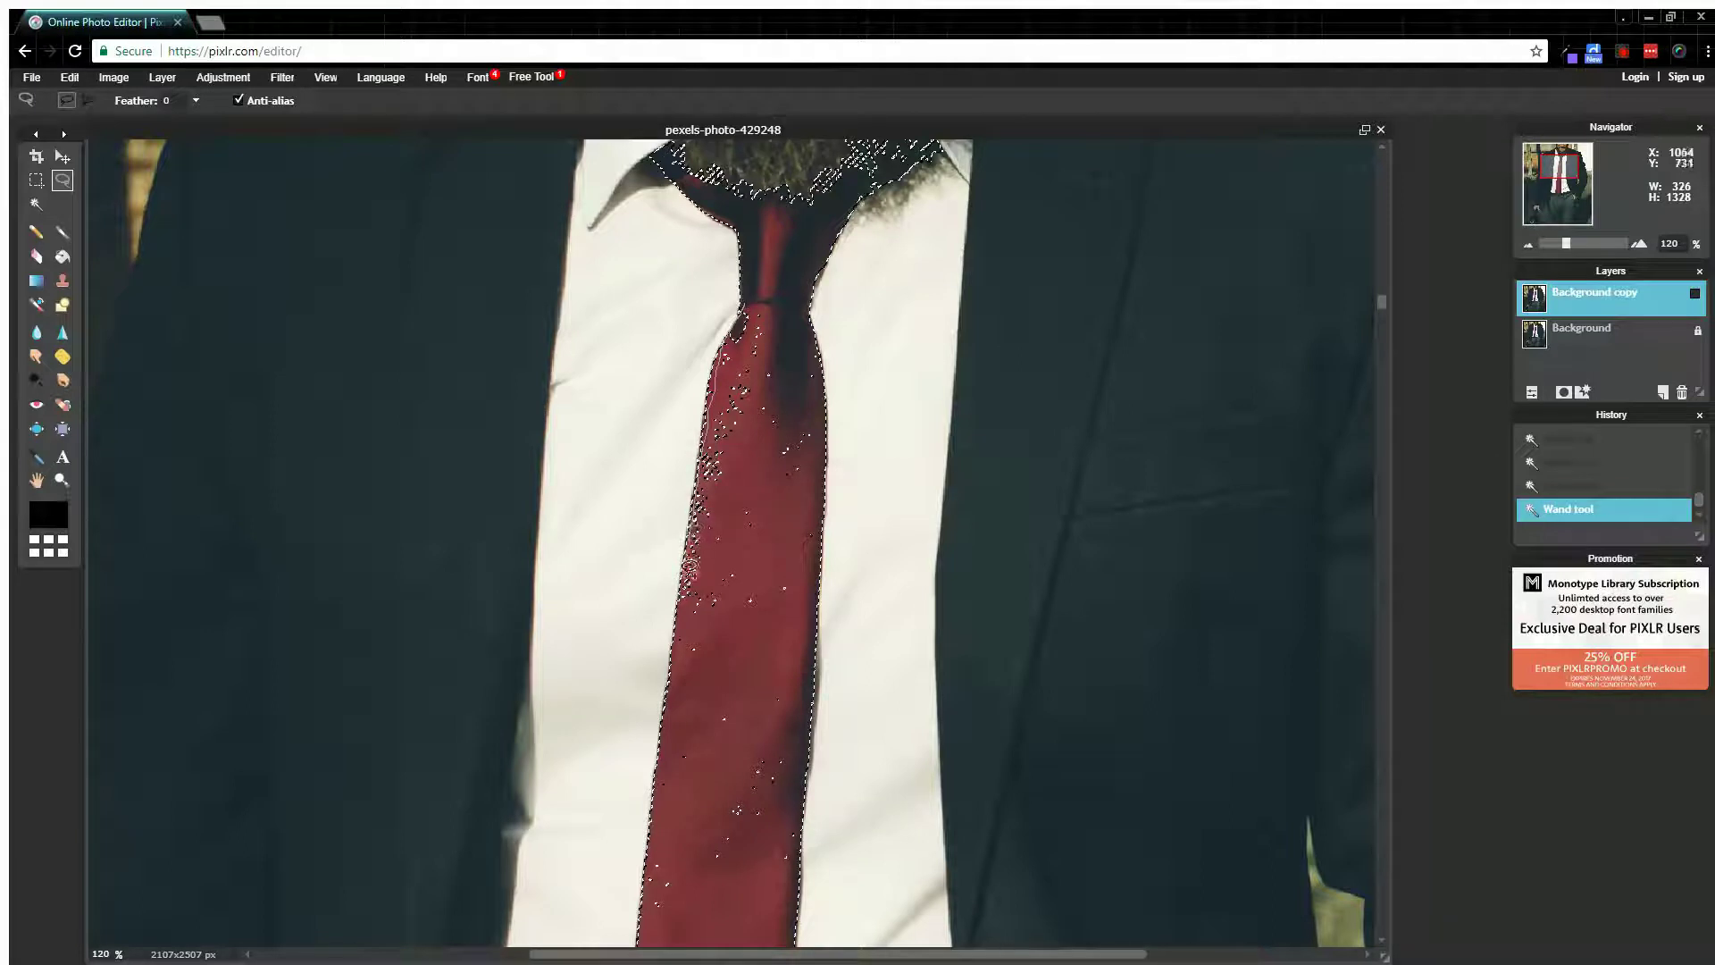
Step: Lasso an outline down the tie's left edge, round its bottom and up to the knot
drag(689, 585, 700, 710)
mouse_move(693, 813)
mouse_down()
mouse_move(736, 881)
mouse_move(790, 784)
mouse_move(746, 552)
mouse_move(786, 408)
mouse_move(767, 313)
mouse_move(747, 305)
mouse_move(808, 348)
mouse_move(822, 400)
mouse_move(816, 535)
mouse_move(774, 624)
mouse_up()
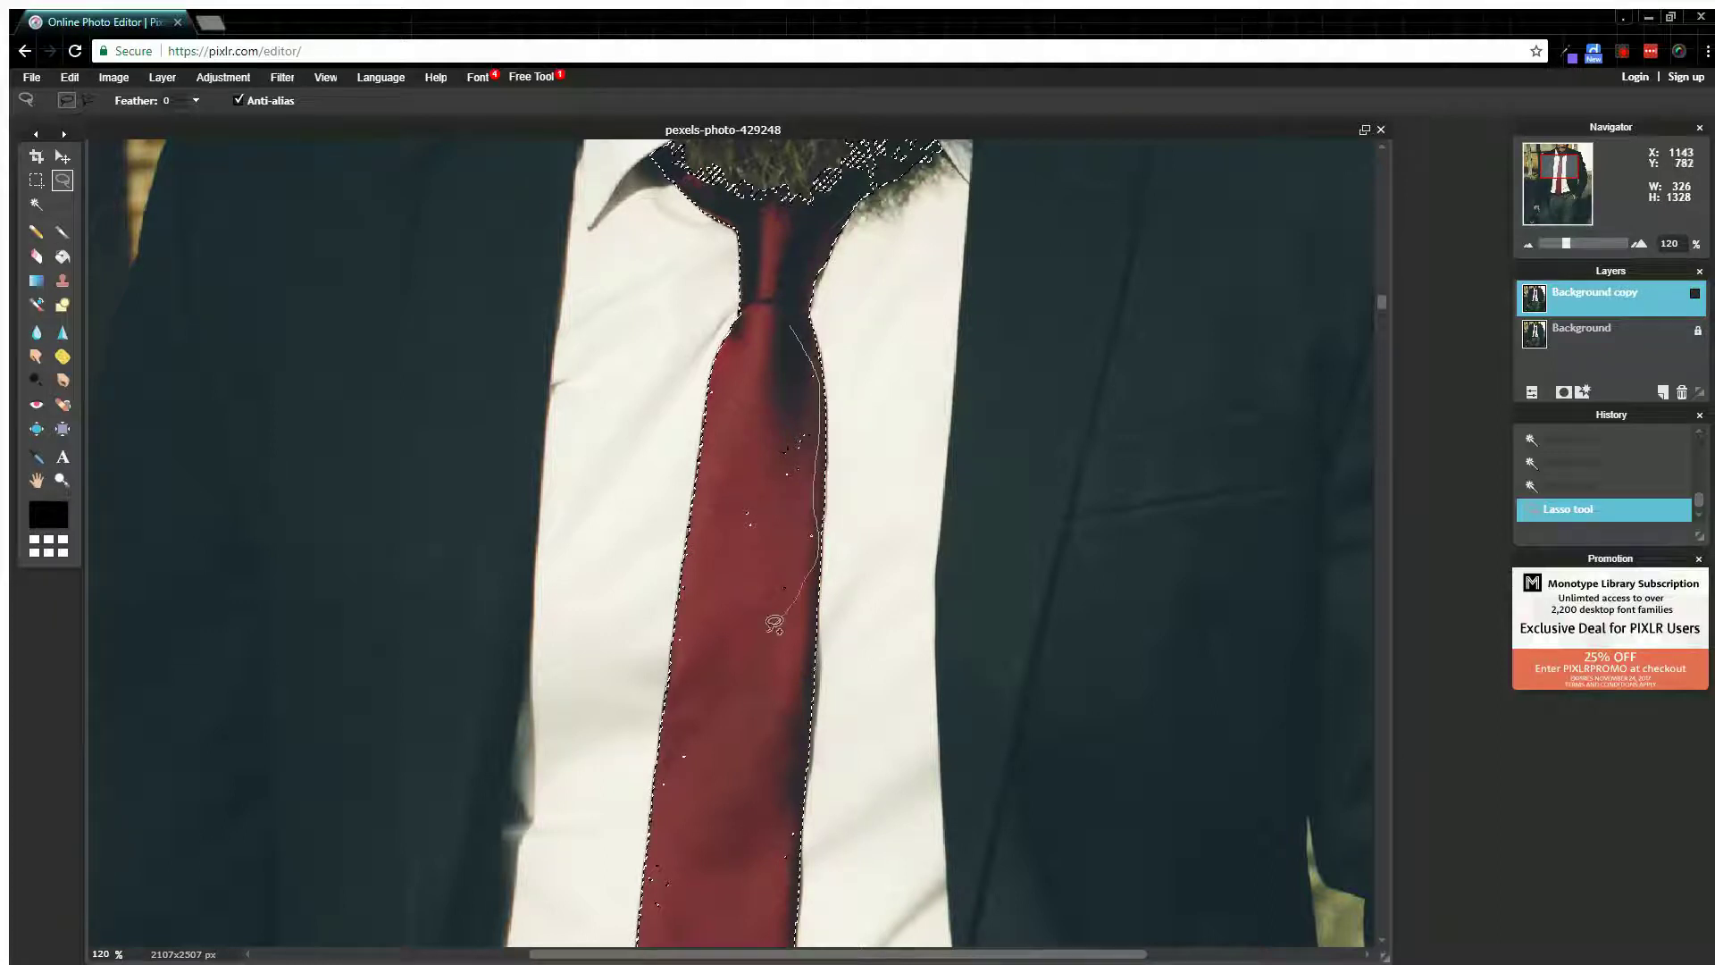
drag(731, 514, 781, 373)
drag(796, 315, 795, 317)
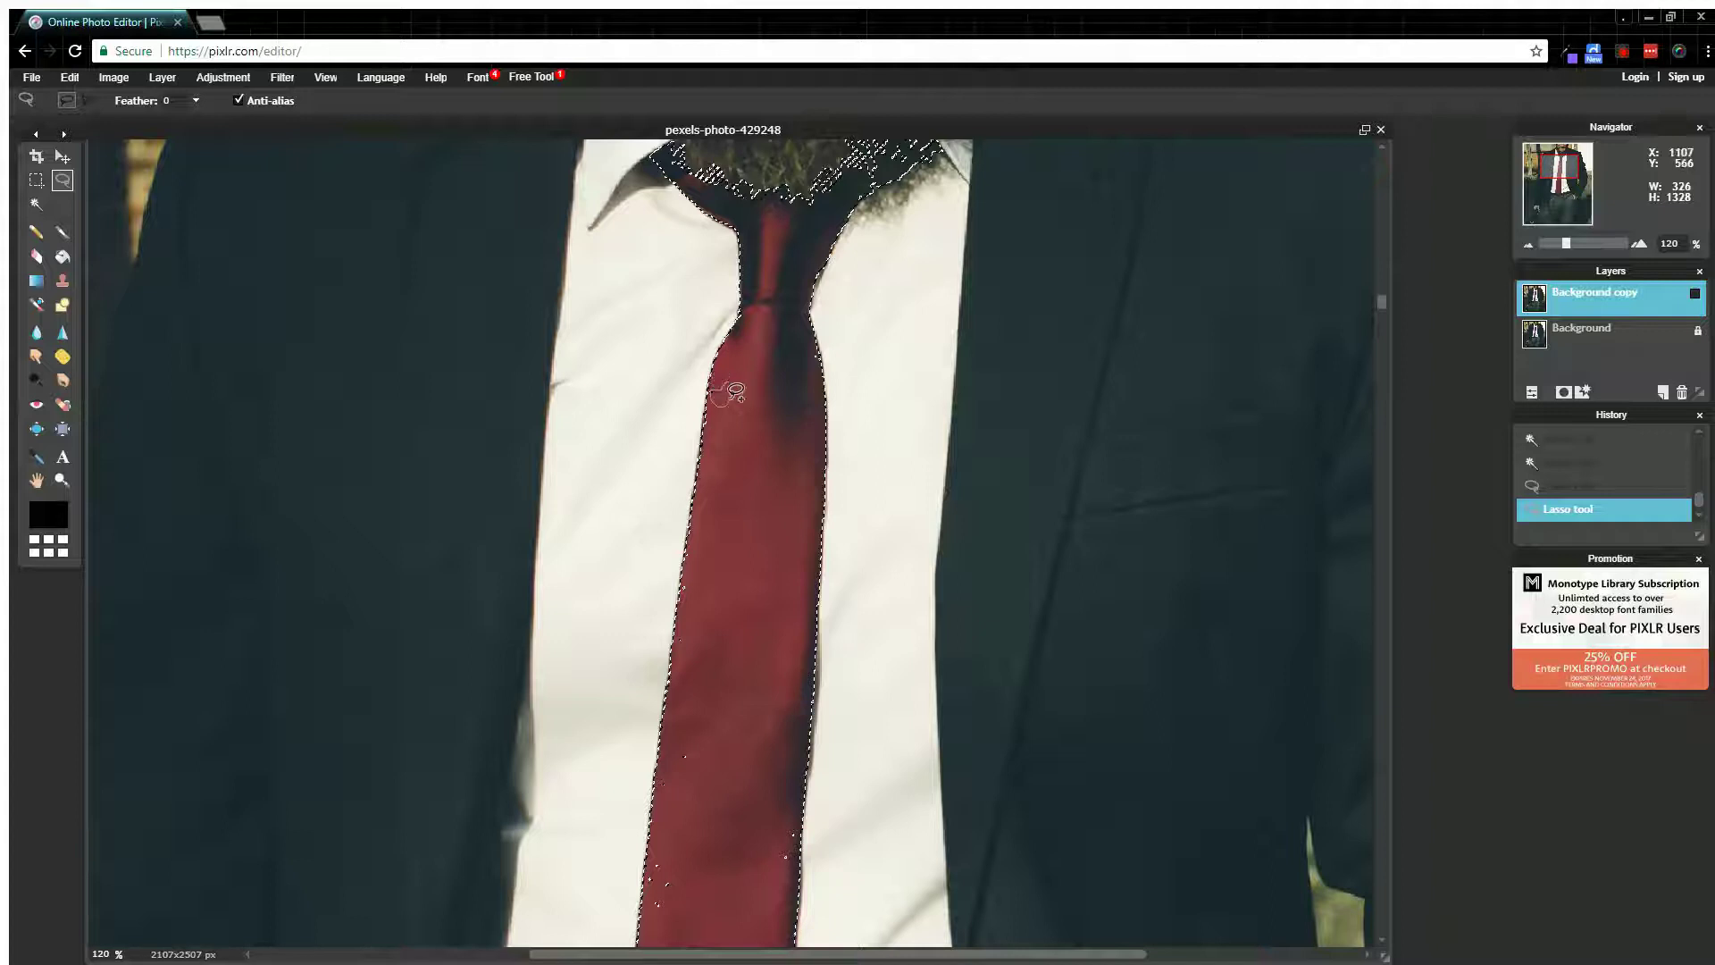
mouse_move(719, 393)
mouse_down()
mouse_move(709, 363)
mouse_move(725, 397)
mouse_up()
scroll(725, 395, down, 2)
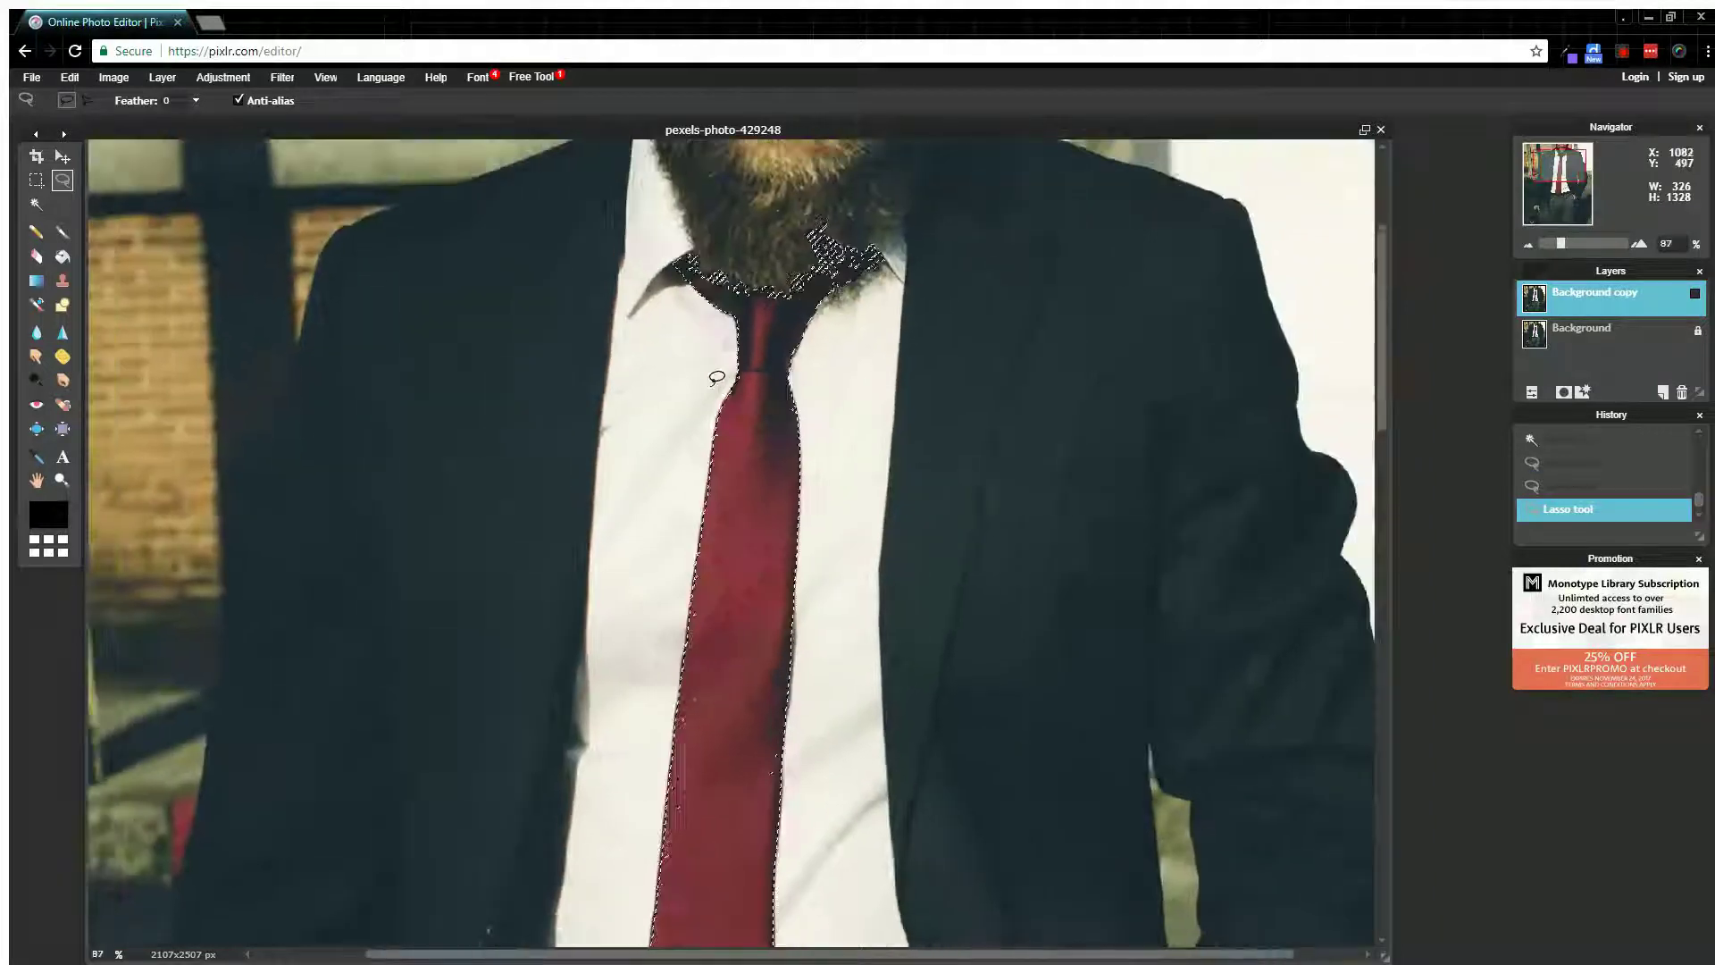
scroll(716, 377, up, 5)
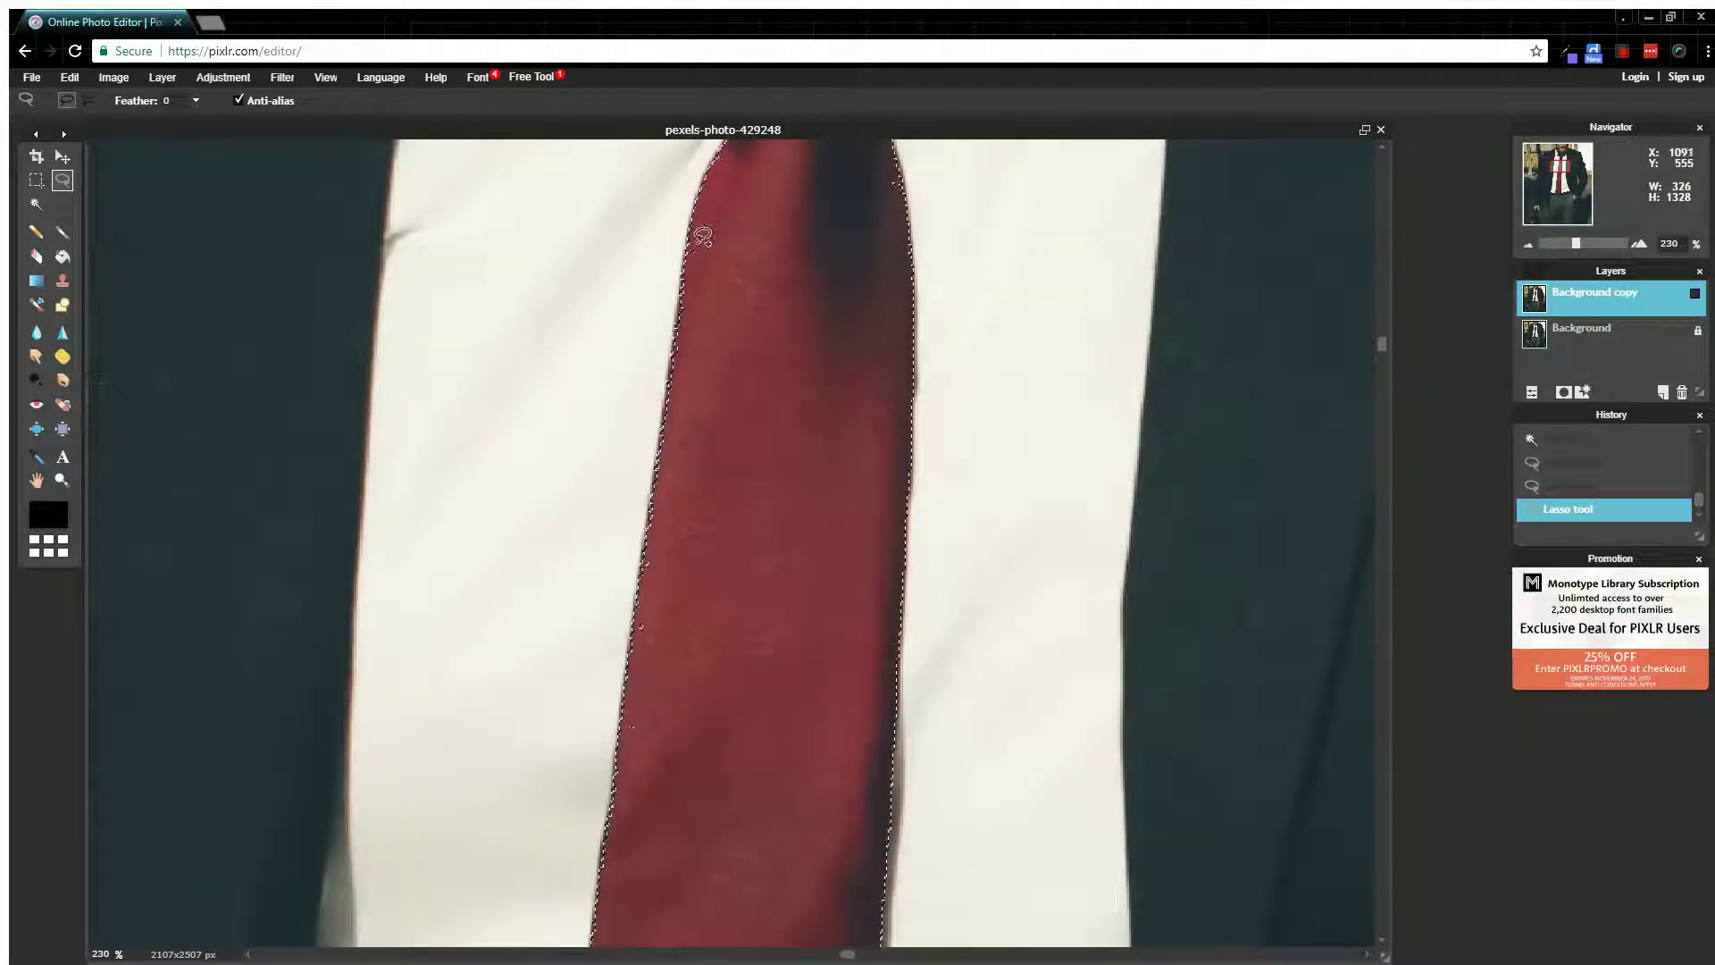
drag(705, 234, 703, 237)
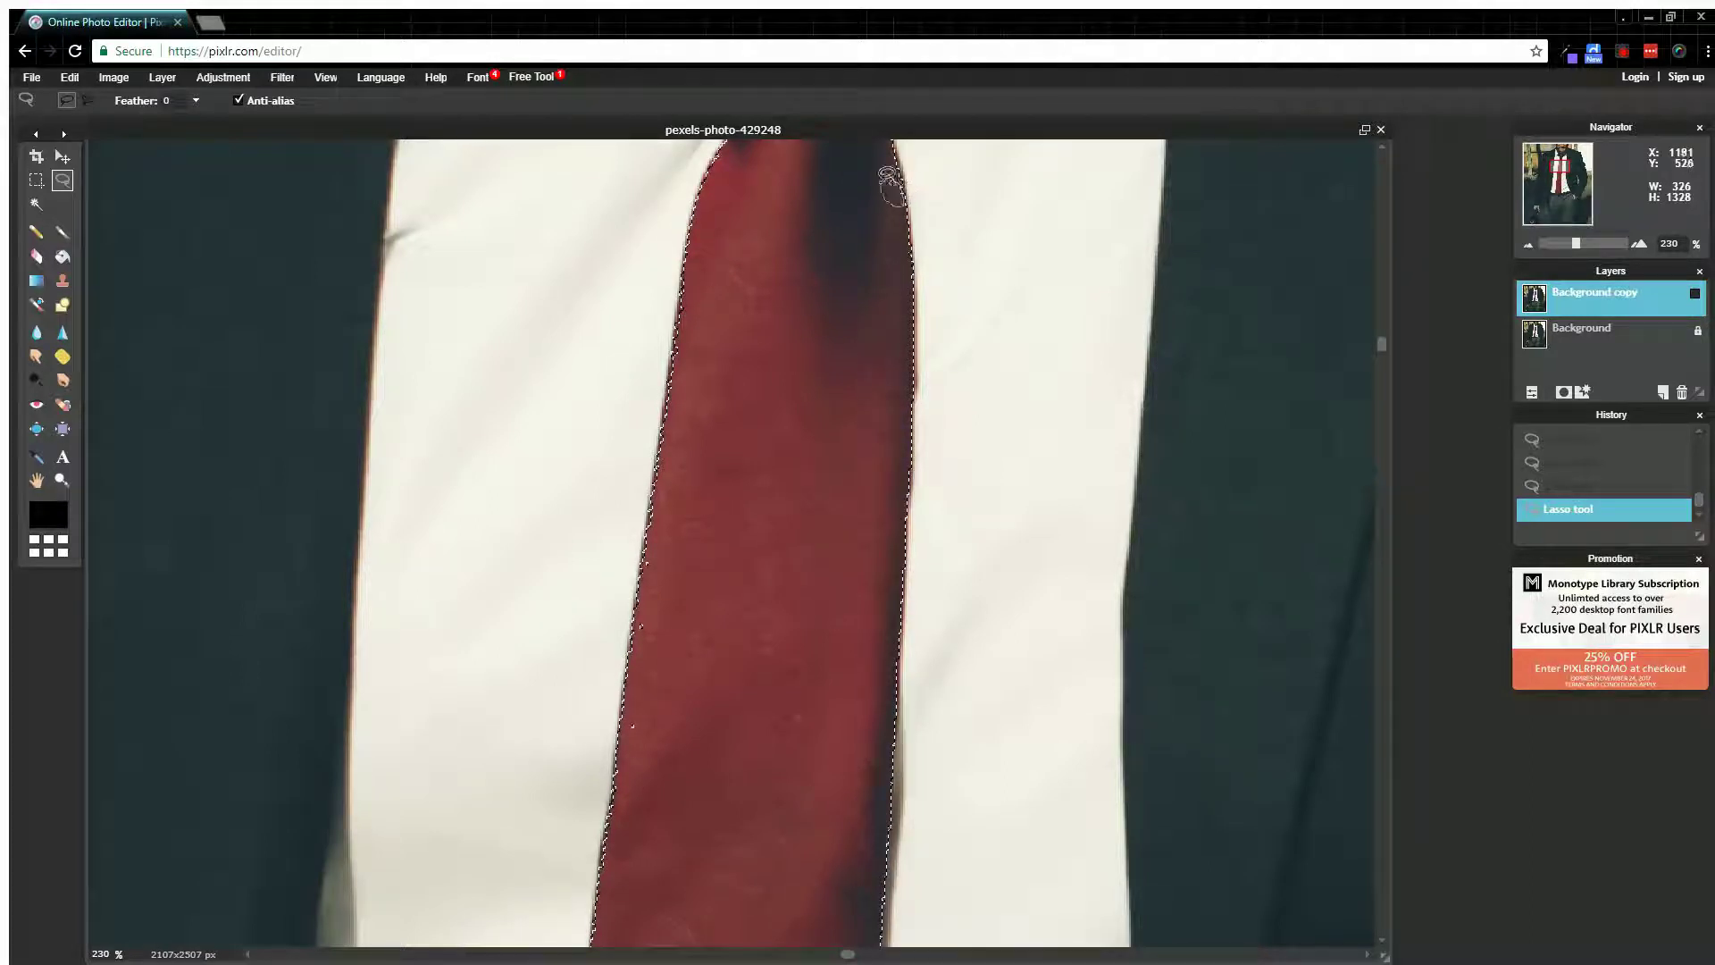
click(886, 166)
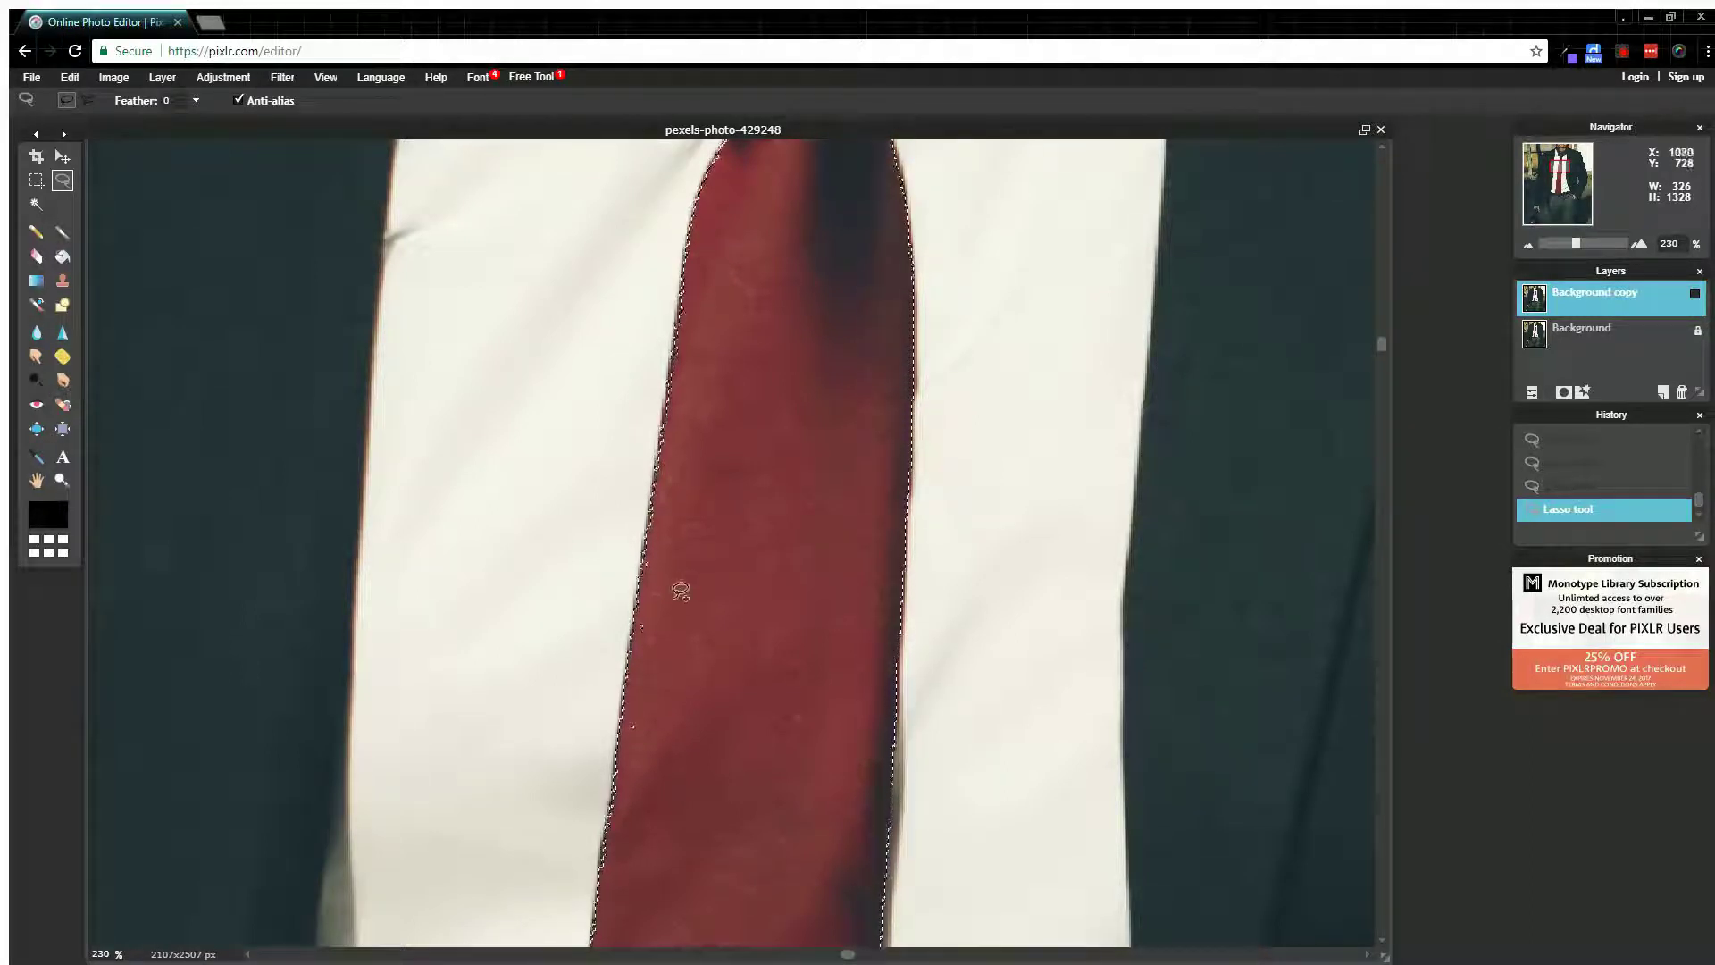
Step: Lasso further missed areas inside the tie's middle, scrolling down toward the tip
drag(675, 600, 637, 625)
drag(672, 616, 674, 615)
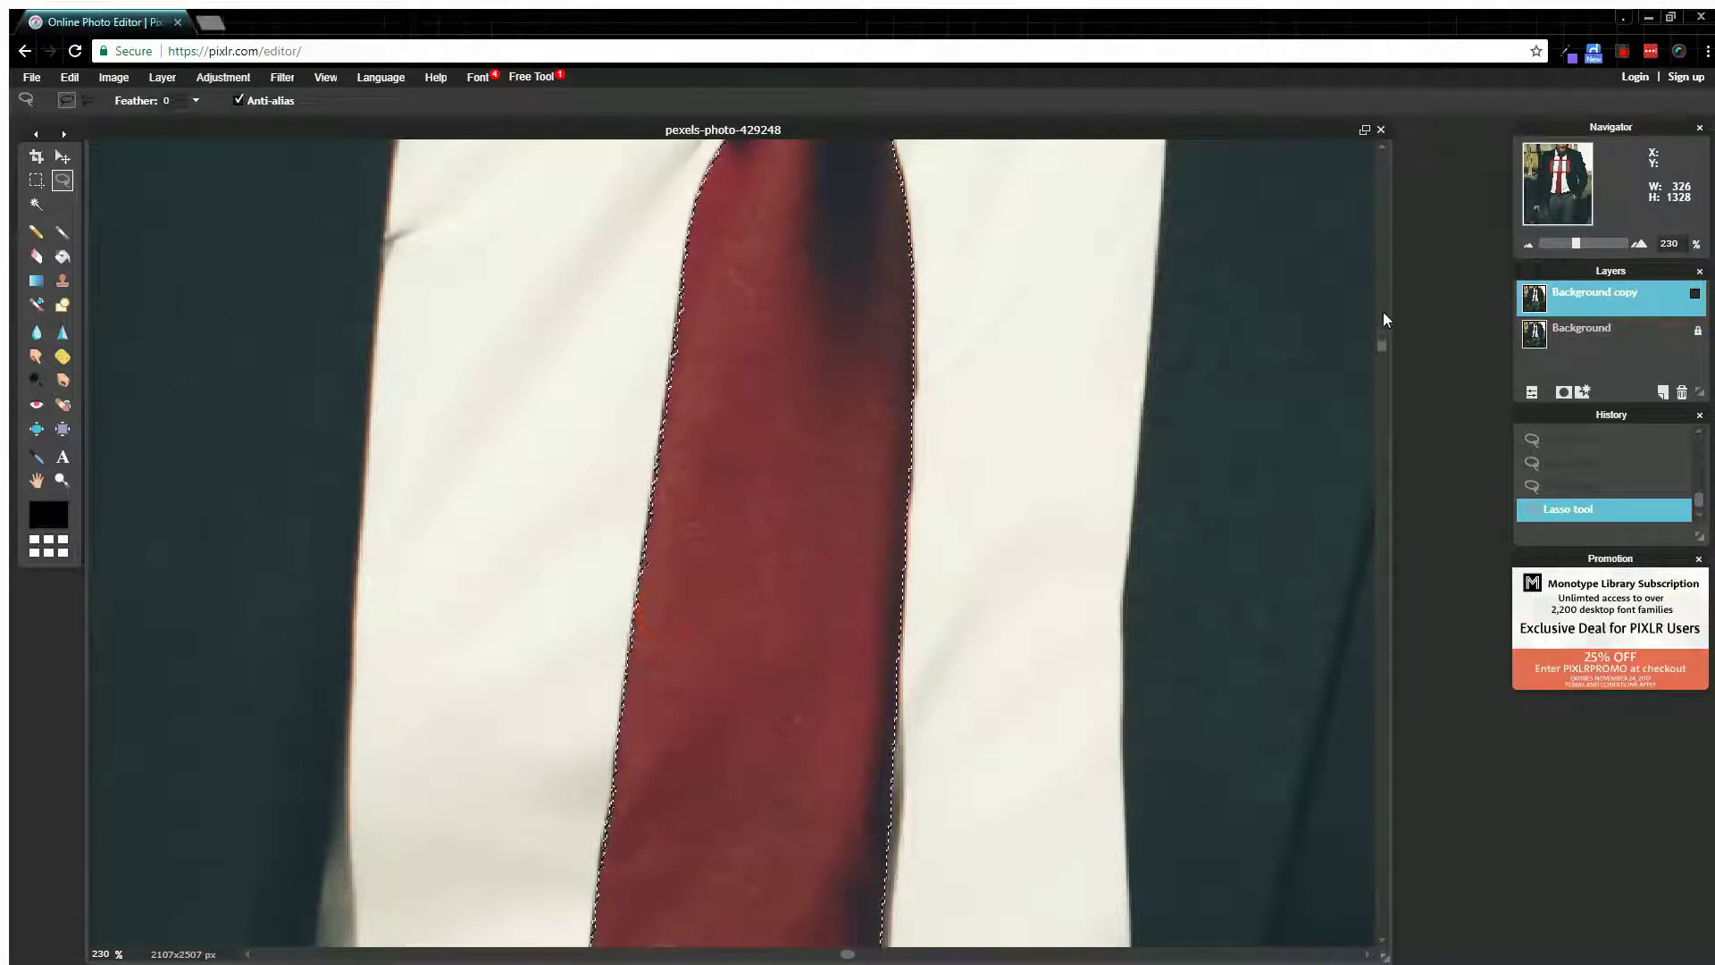
drag(1382, 345, 1412, 473)
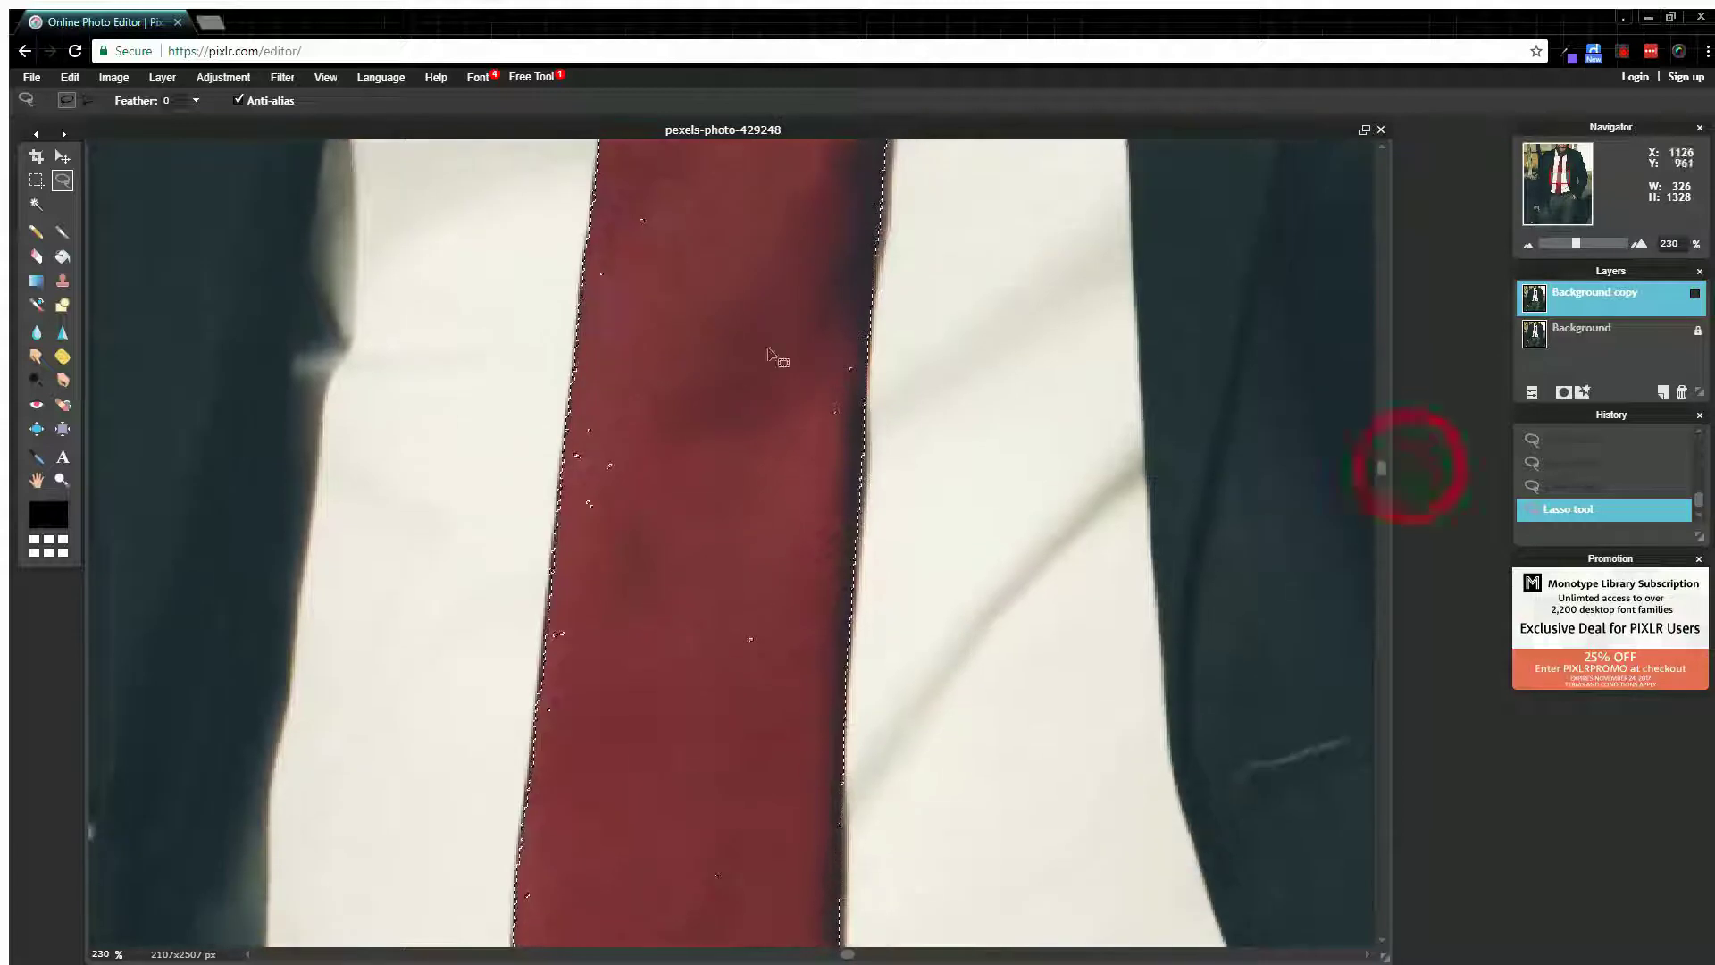
mouse_move(666, 190)
mouse_down()
mouse_move(590, 295)
mouse_move(595, 370)
mouse_move(571, 497)
mouse_up()
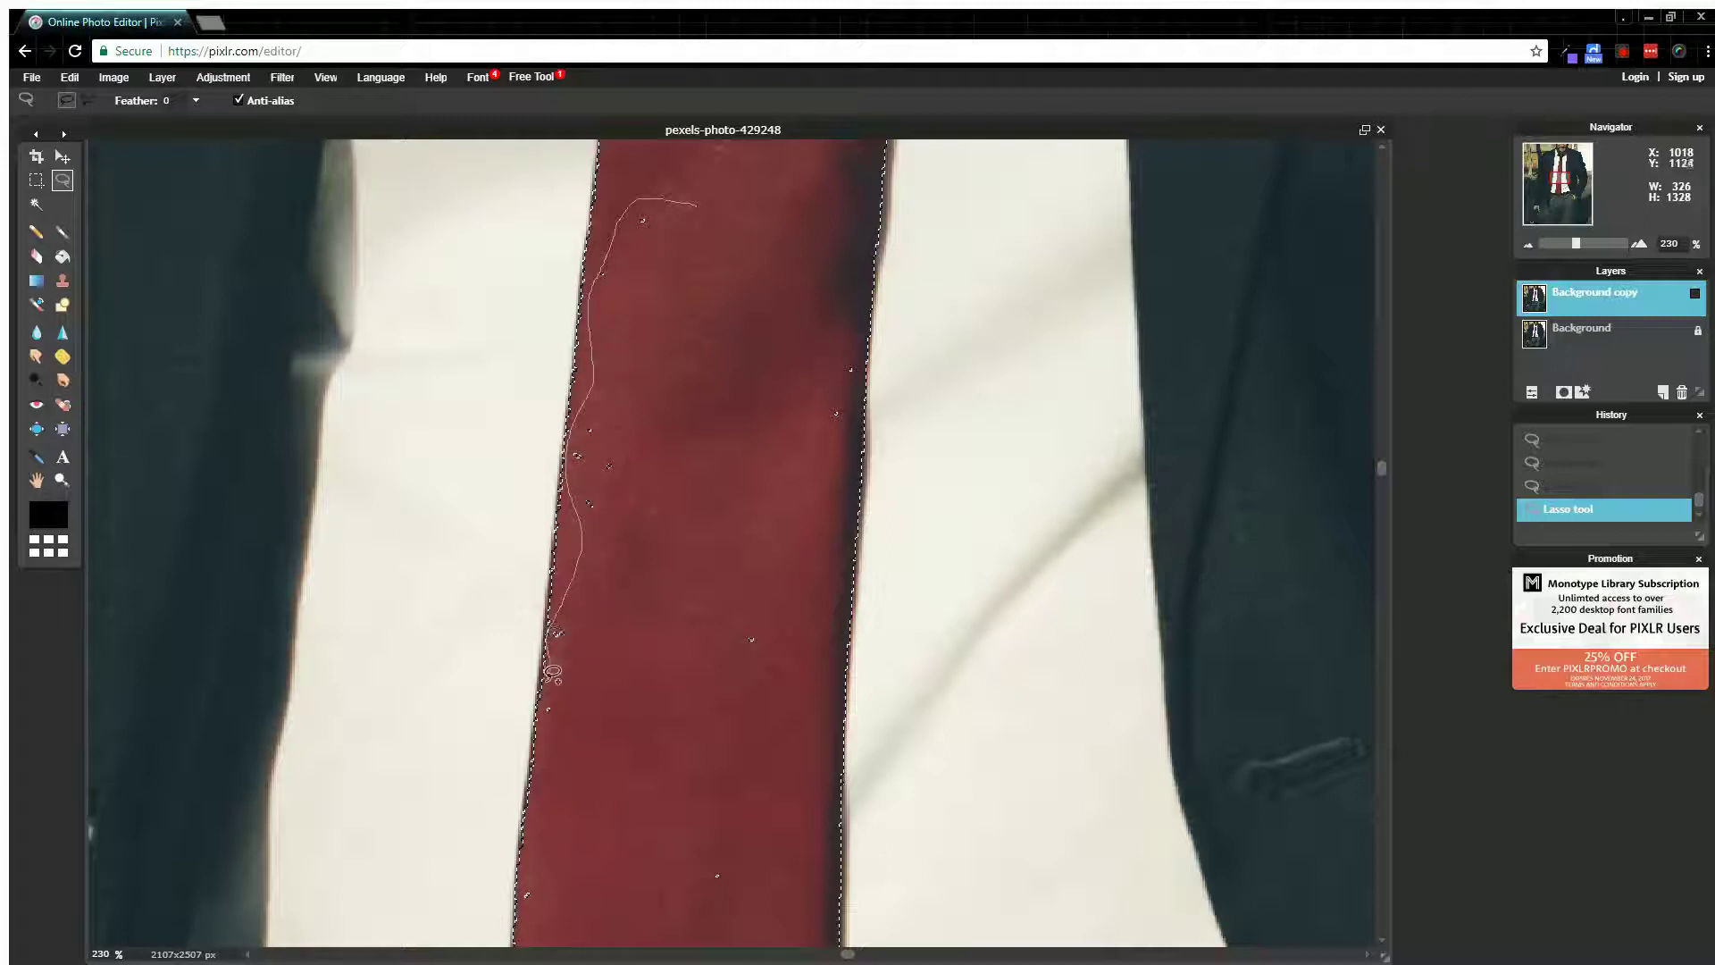
mouse_move(552, 670)
mouse_down()
mouse_move(552, 722)
mouse_move(593, 701)
mouse_move(654, 522)
mouse_move(743, 652)
mouse_move(772, 661)
mouse_move(802, 500)
mouse_up()
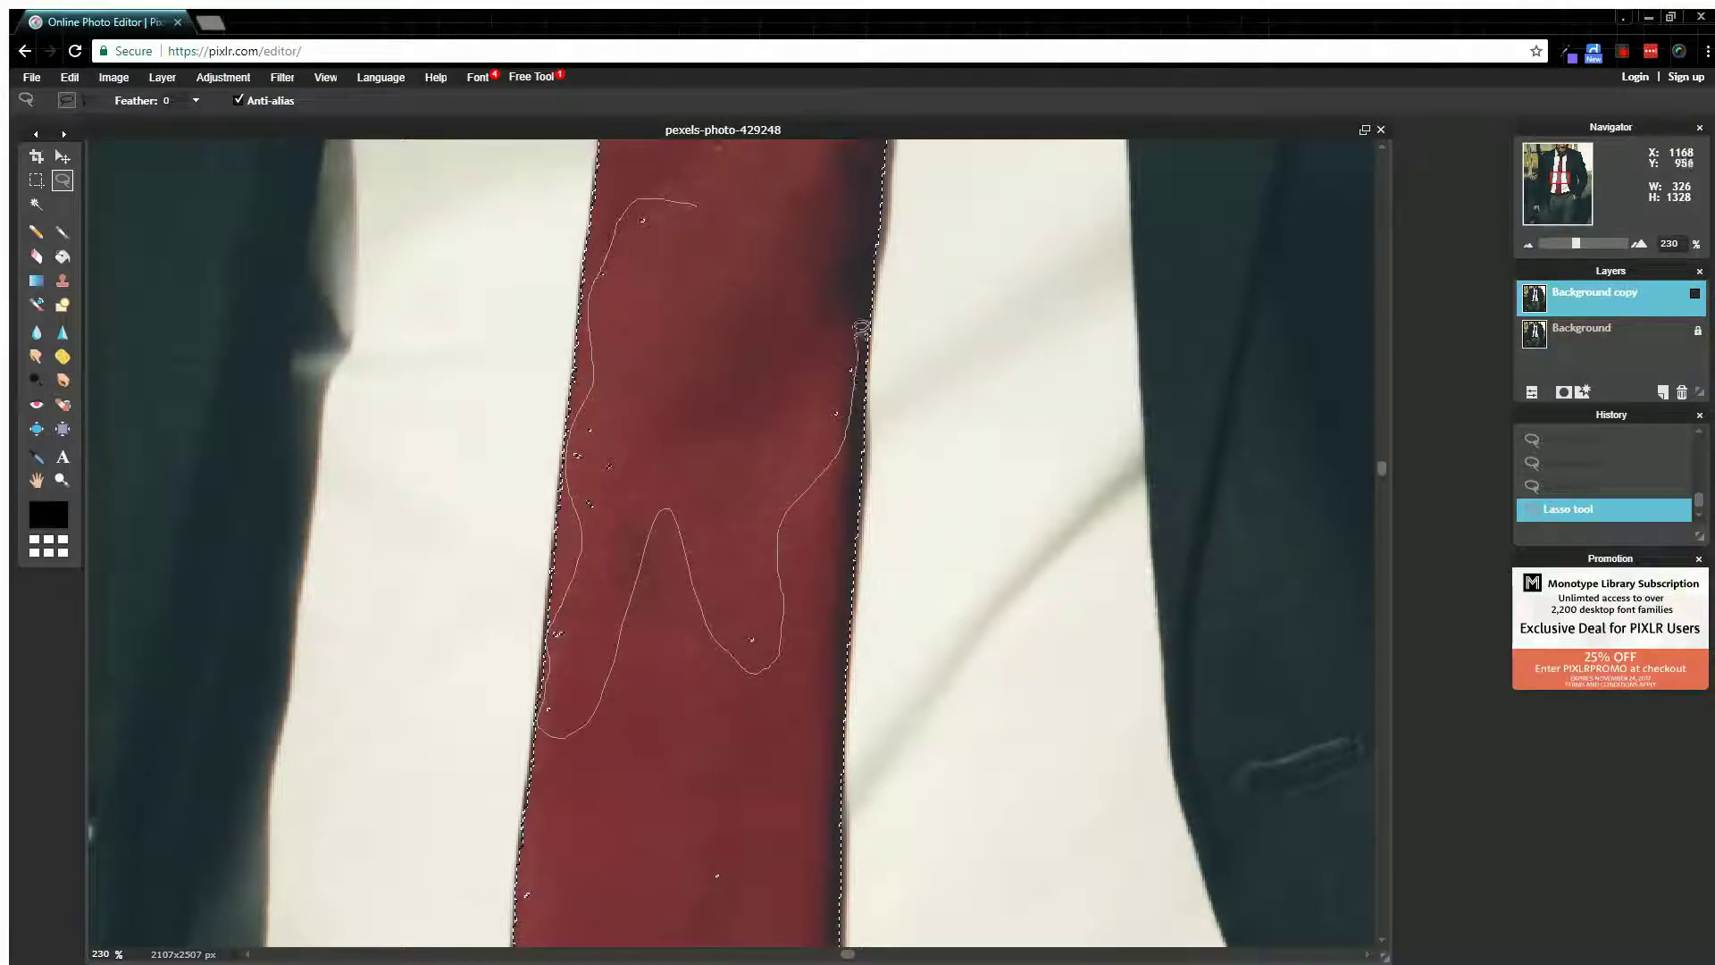
mouse_move(859, 329)
mouse_down()
mouse_move(763, 221)
mouse_move(698, 195)
mouse_up()
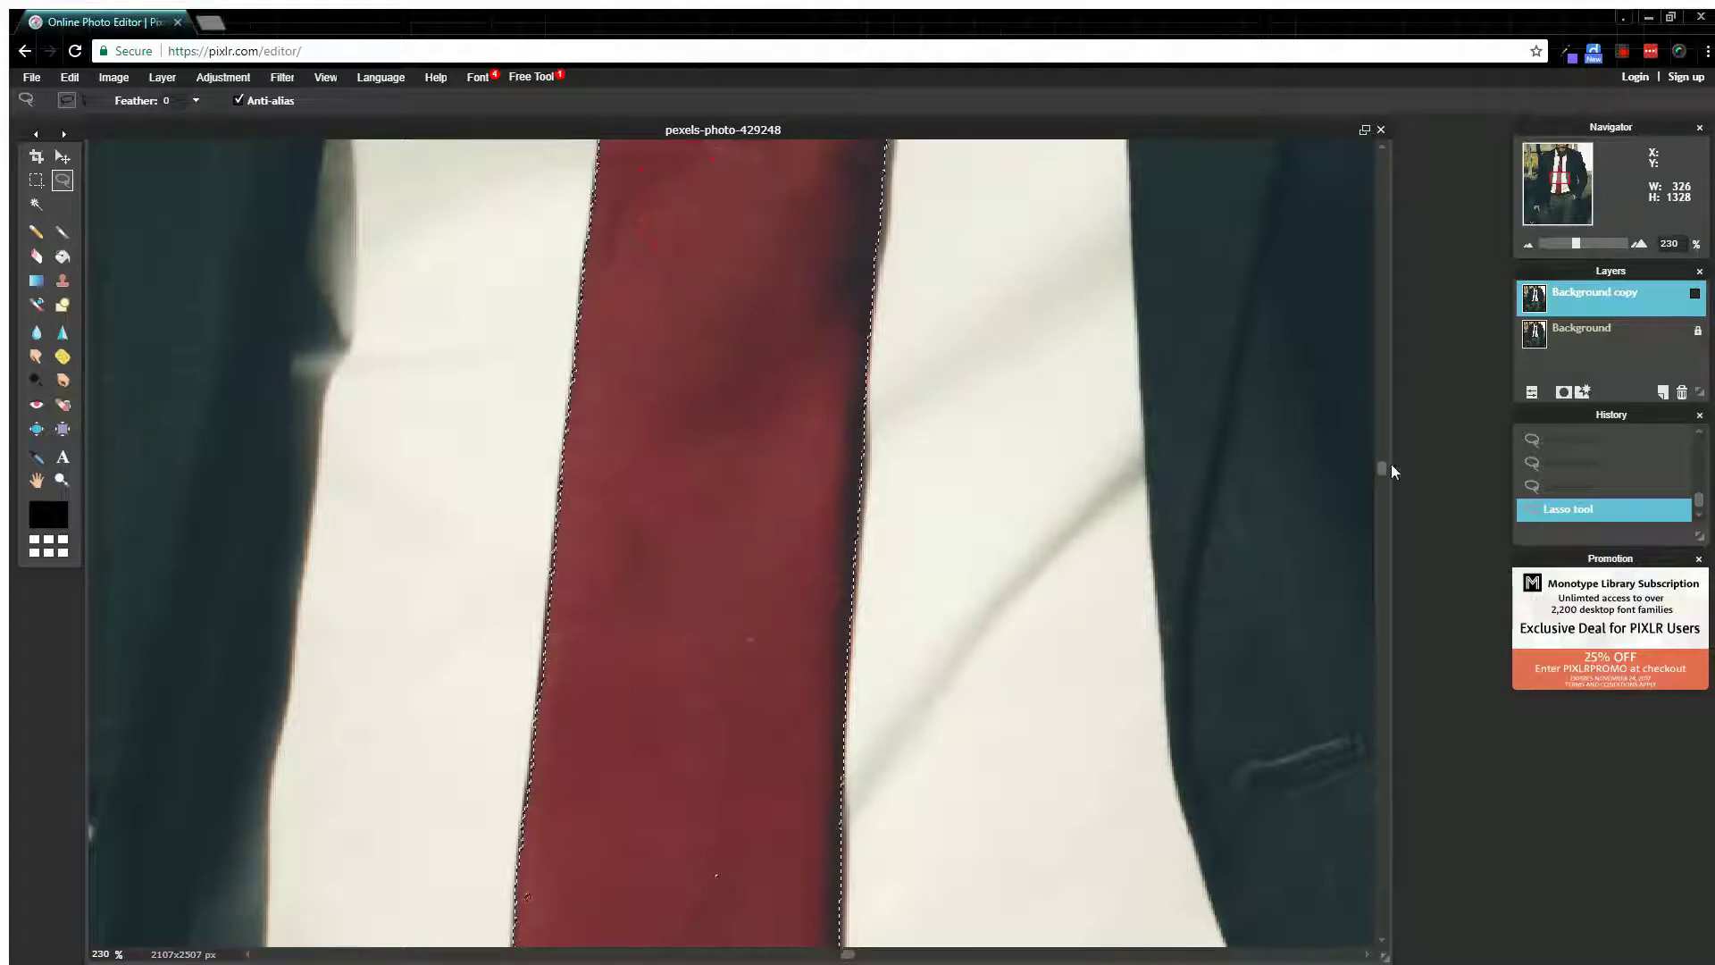
drag(1385, 468, 1385, 533)
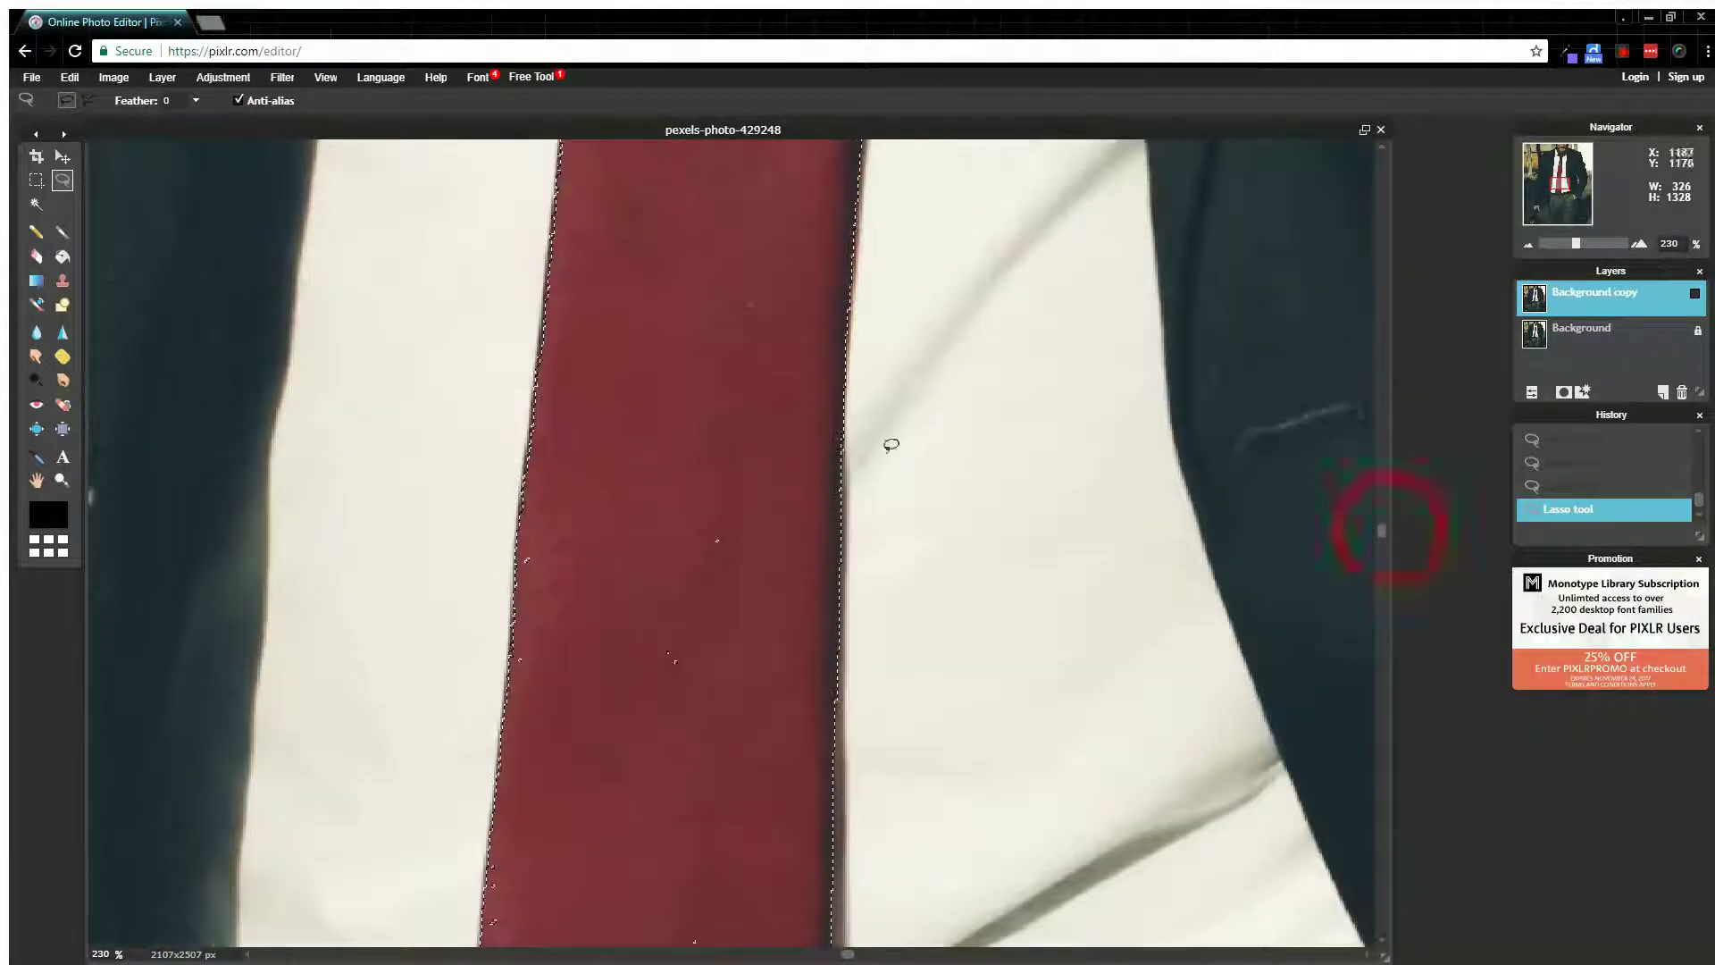
mouse_move(734, 494)
mouse_down()
mouse_move(525, 548)
mouse_move(539, 704)
mouse_move(728, 659)
mouse_move(761, 494)
mouse_move(729, 491)
mouse_up()
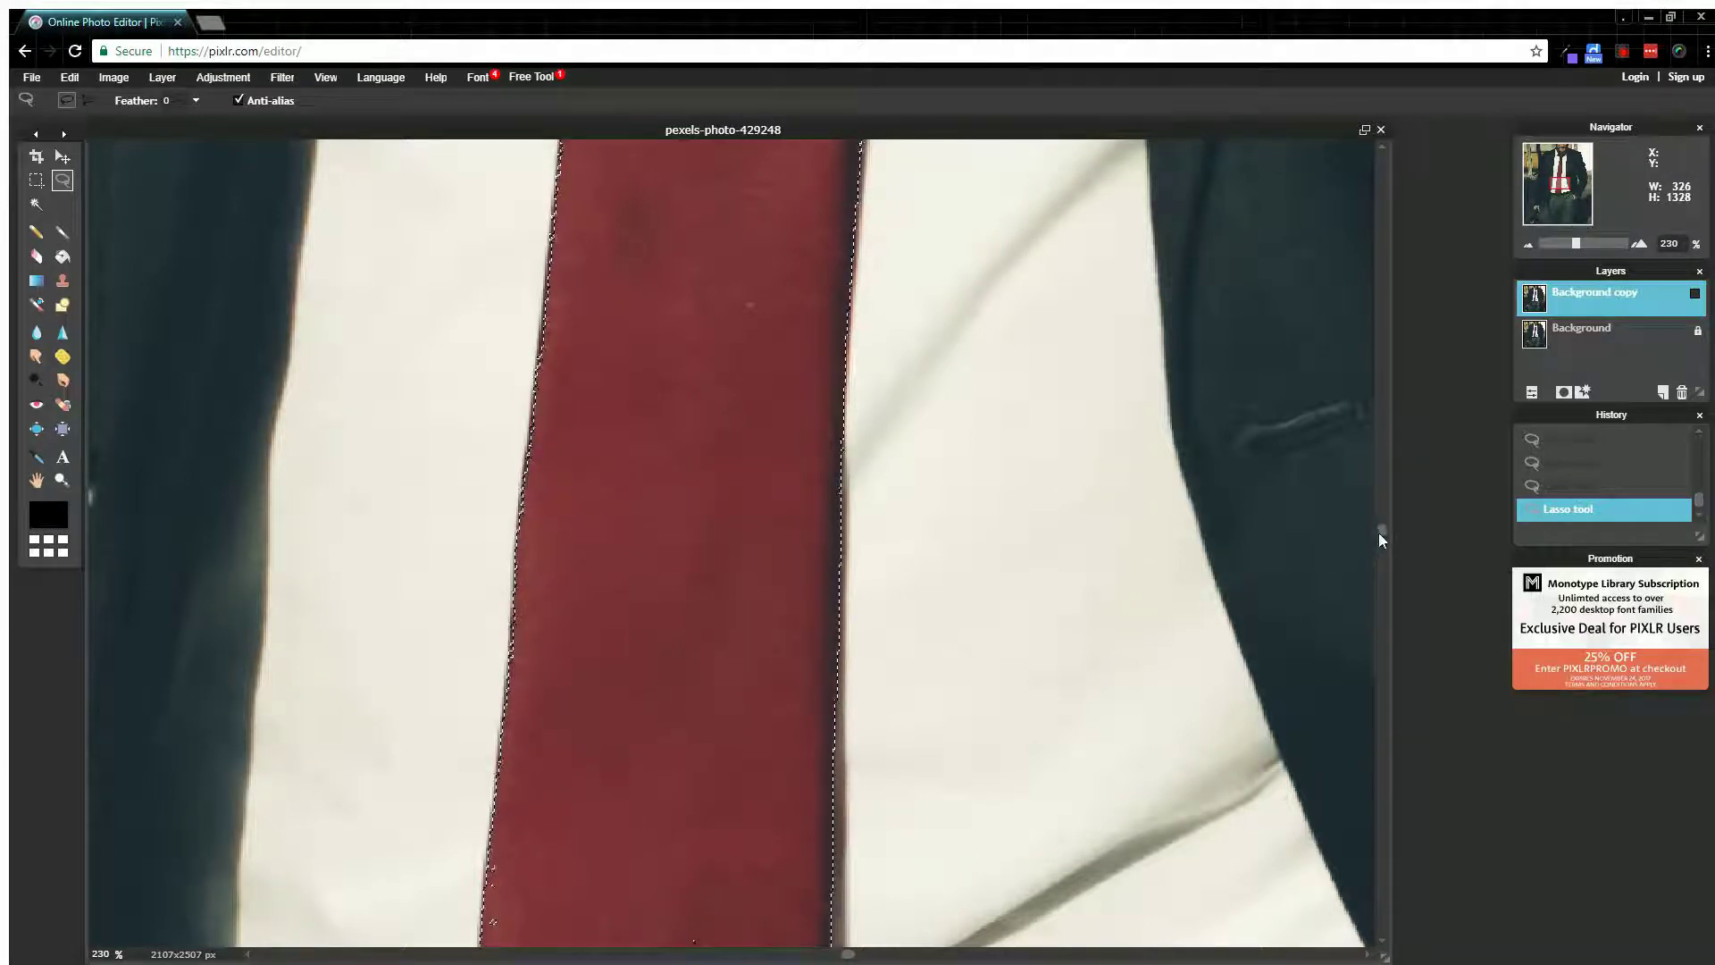
drag(1380, 532, 1391, 628)
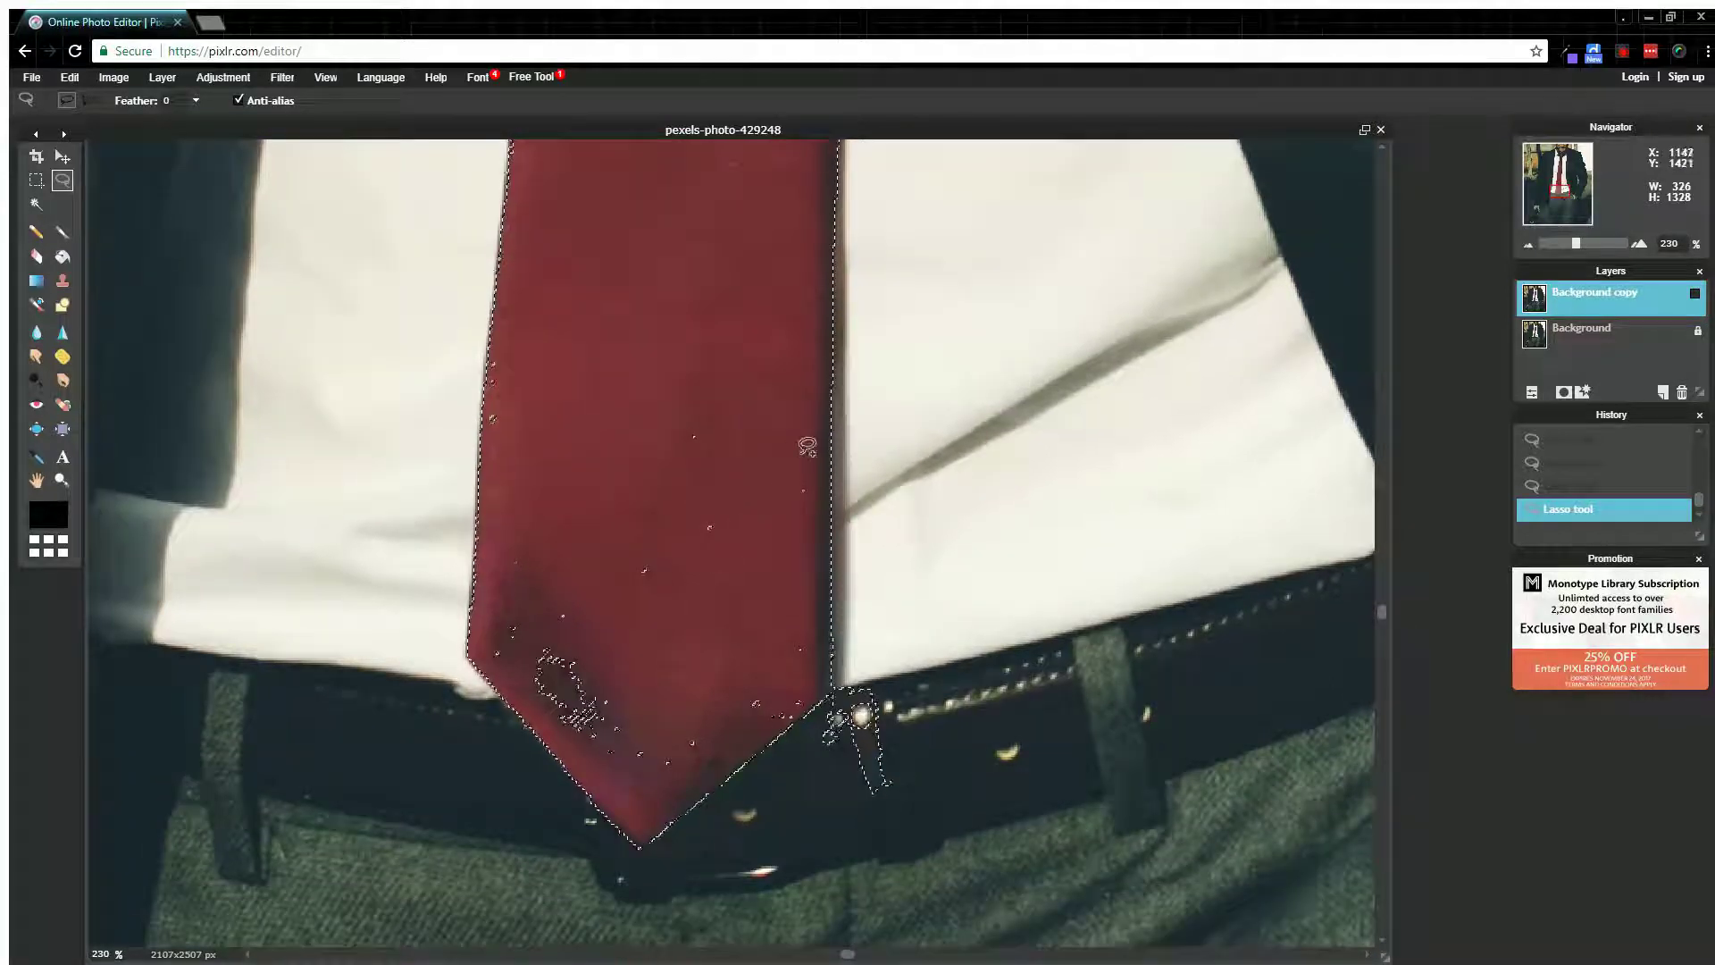
Step: Lasso around the tie's pointed lower end to add it to the selection
drag(808, 455, 821, 646)
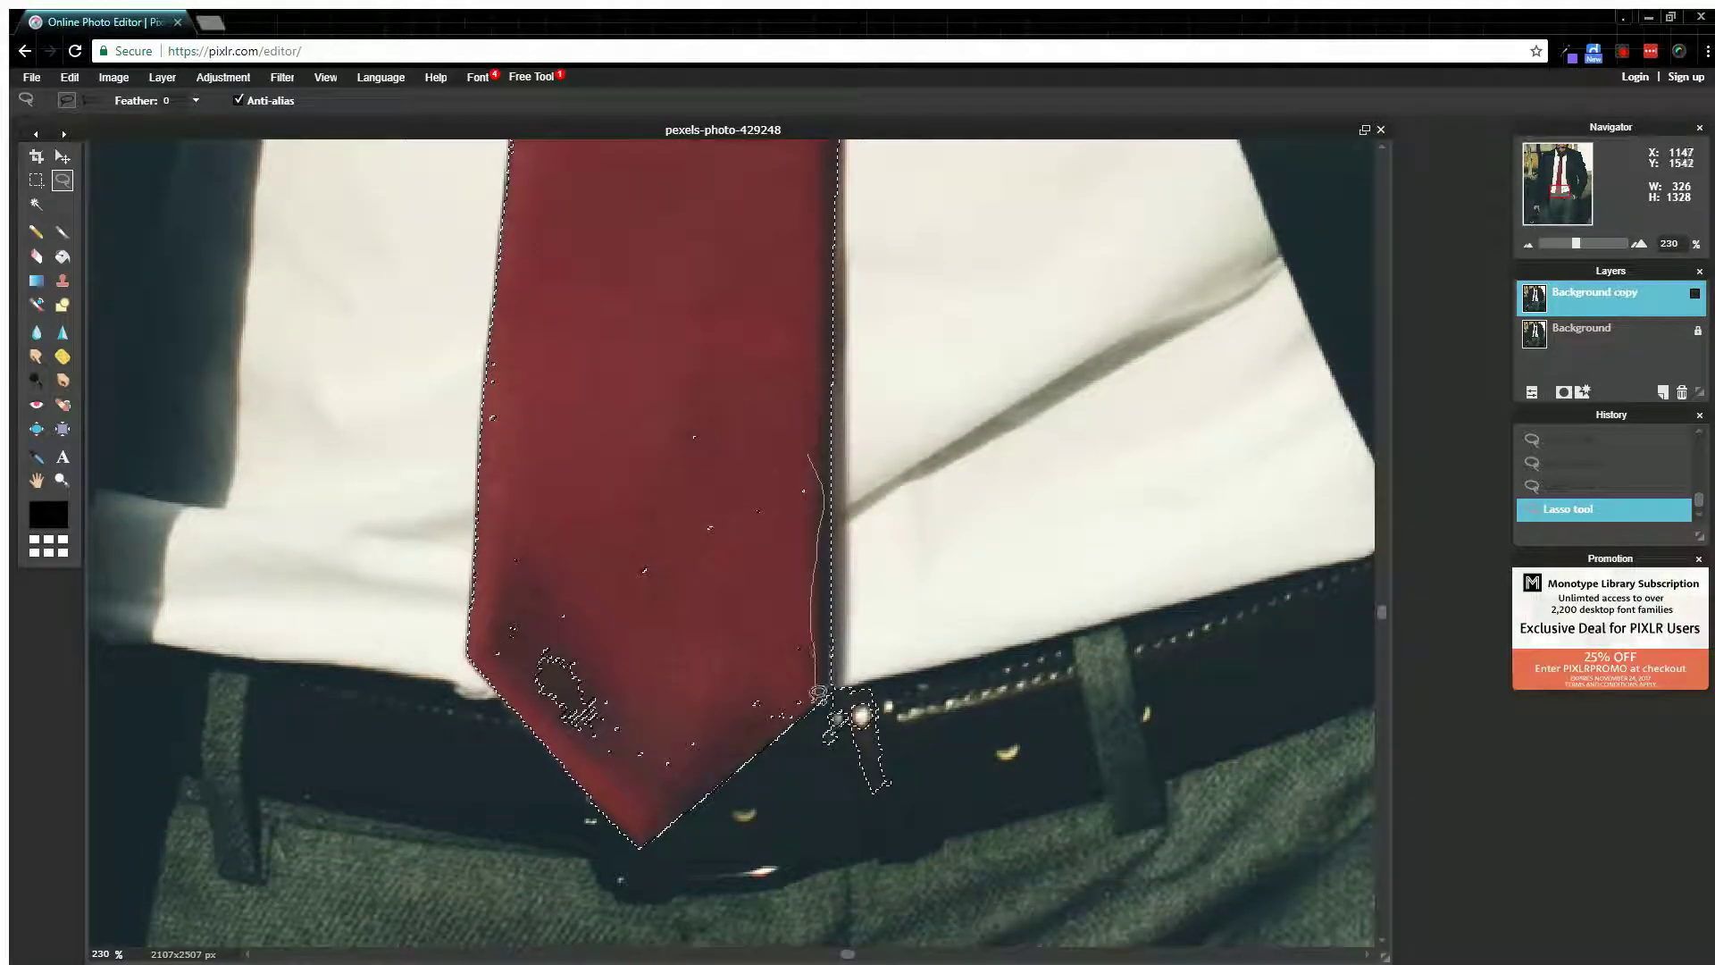
mouse_move(800, 709)
mouse_down()
mouse_move(721, 767)
mouse_move(630, 761)
mouse_up()
drag(546, 700, 497, 655)
drag(506, 586, 495, 472)
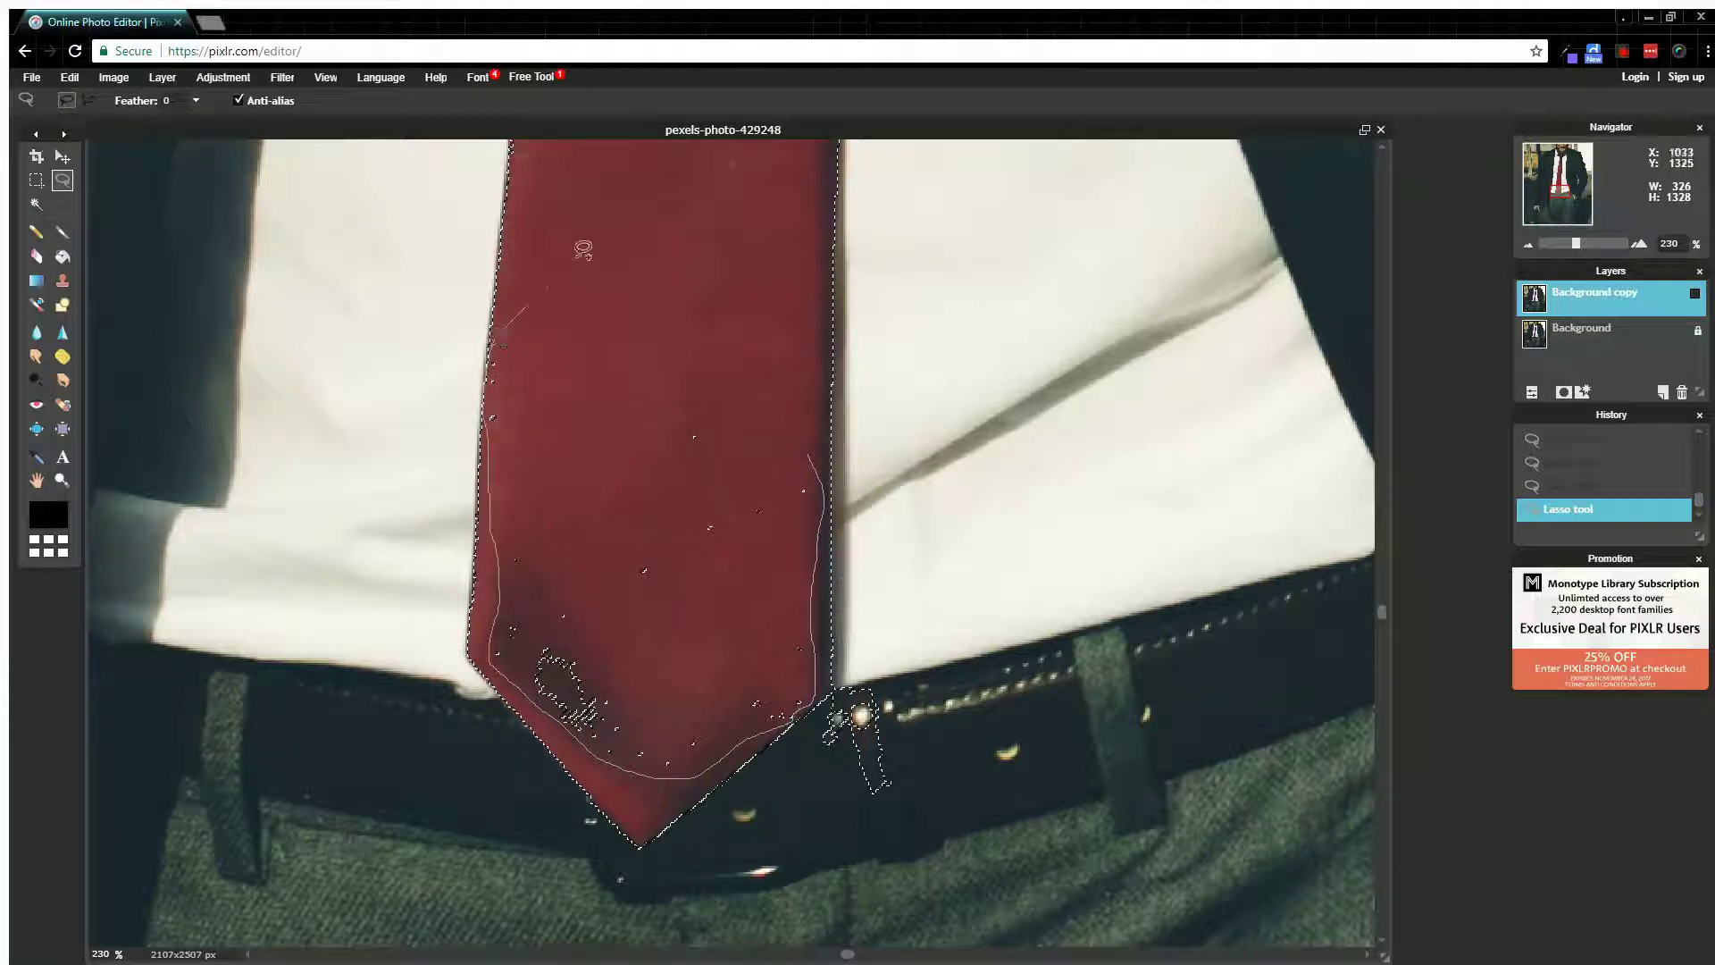
mouse_move(583, 250)
mouse_down()
mouse_move(710, 323)
mouse_move(806, 436)
mouse_move(826, 644)
mouse_up()
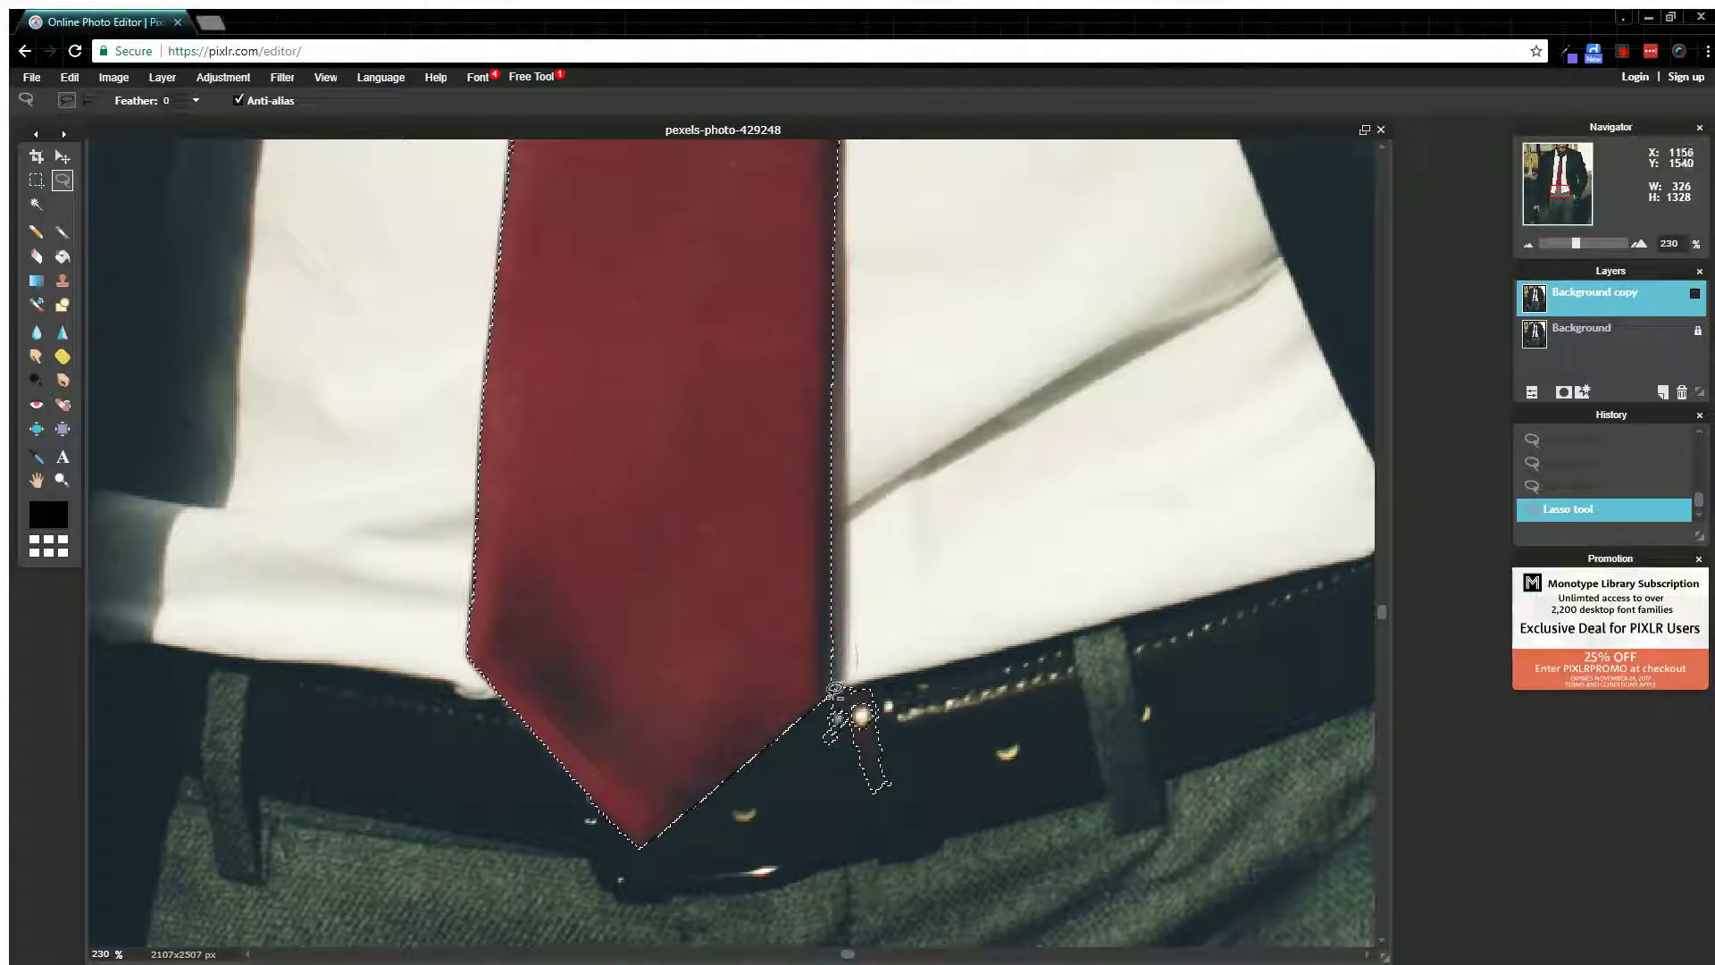
Step: Subtract the stray belt patch from the selection and zoom out
drag(813, 750, 970, 691)
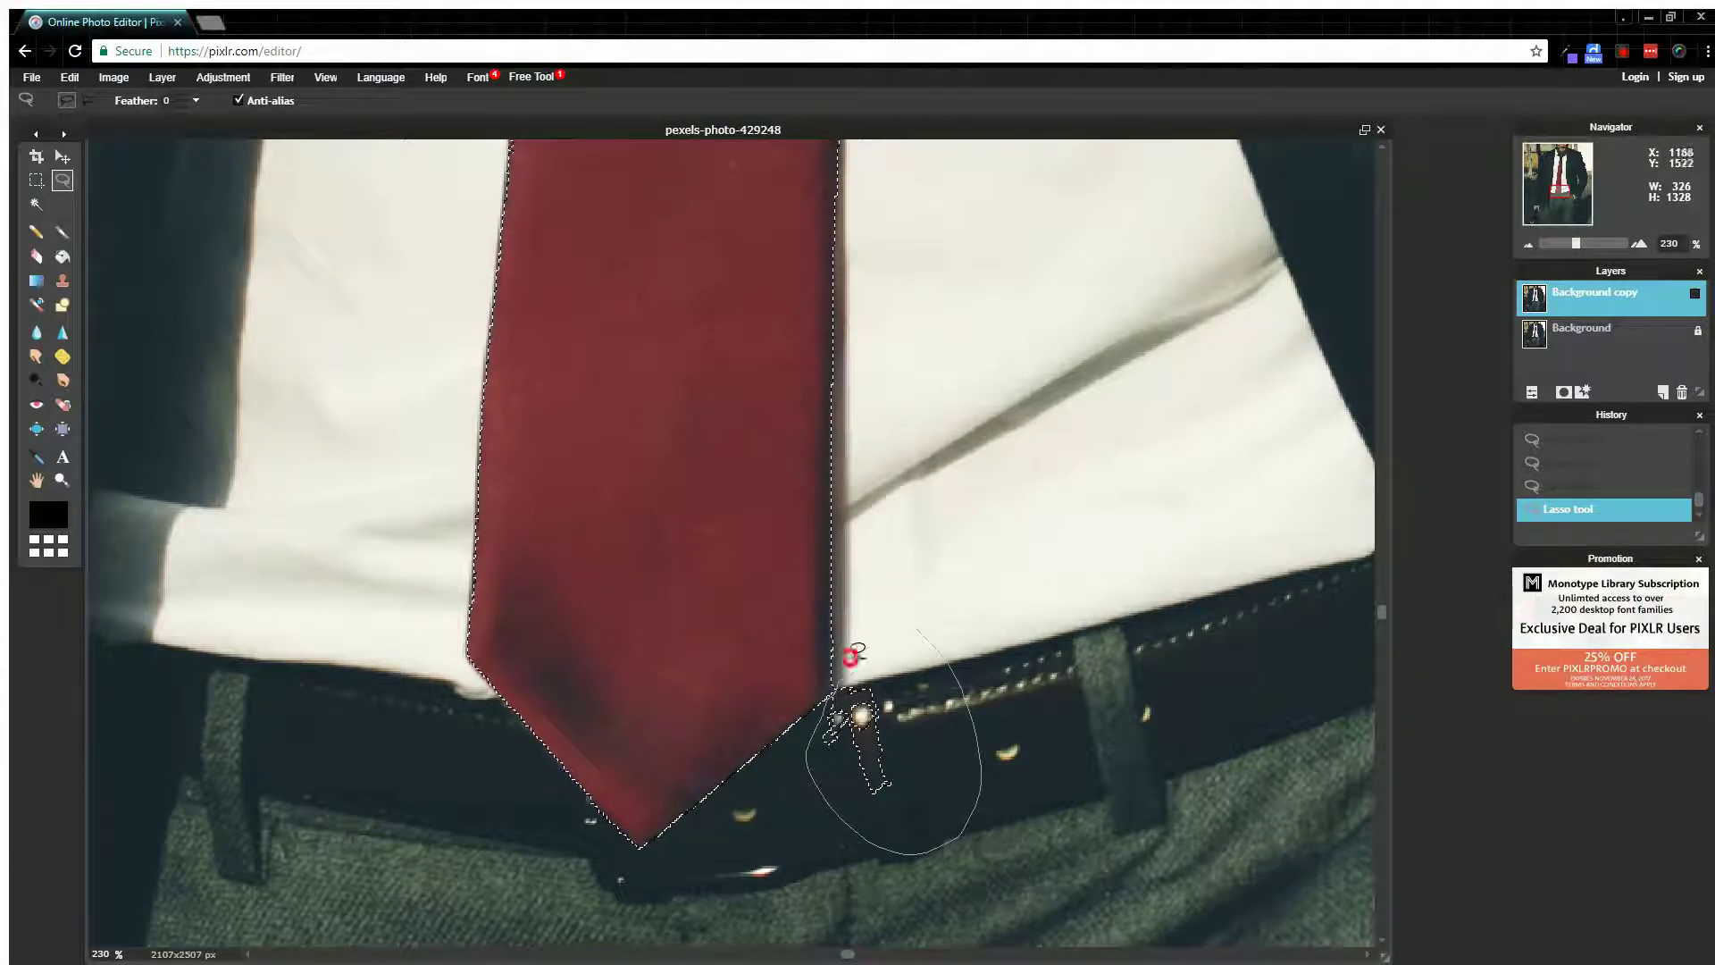
drag(851, 657, 854, 660)
scroll(804, 505, up, 1)
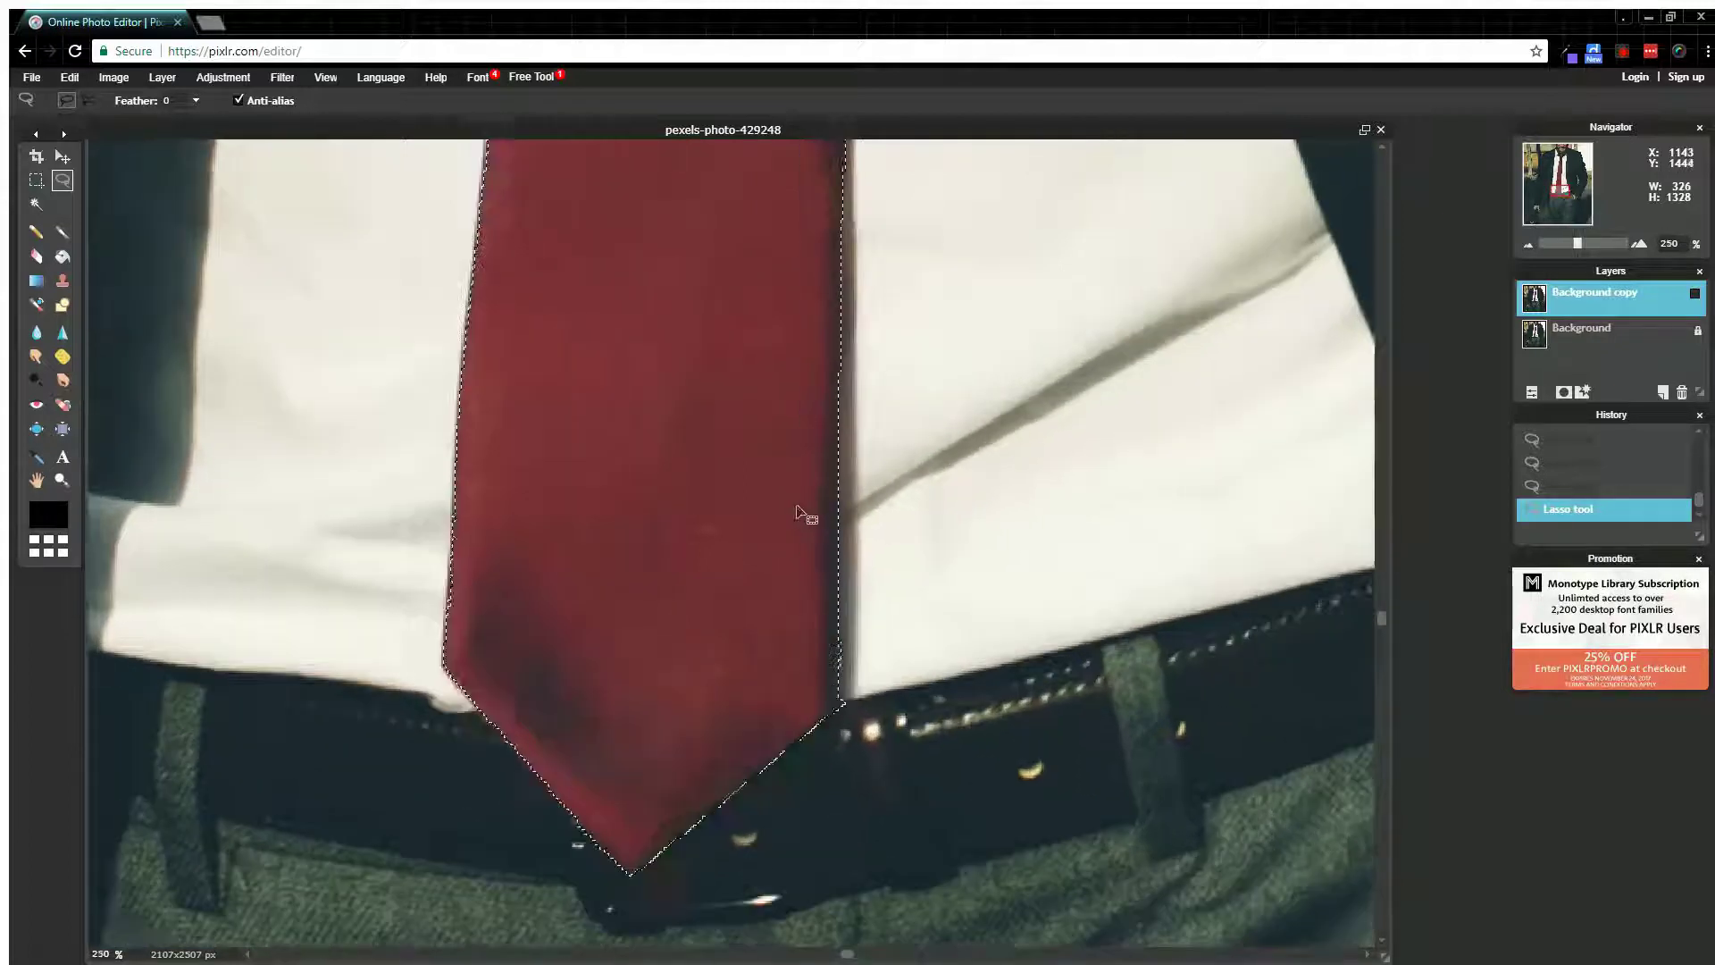
scroll(798, 507, down, 12)
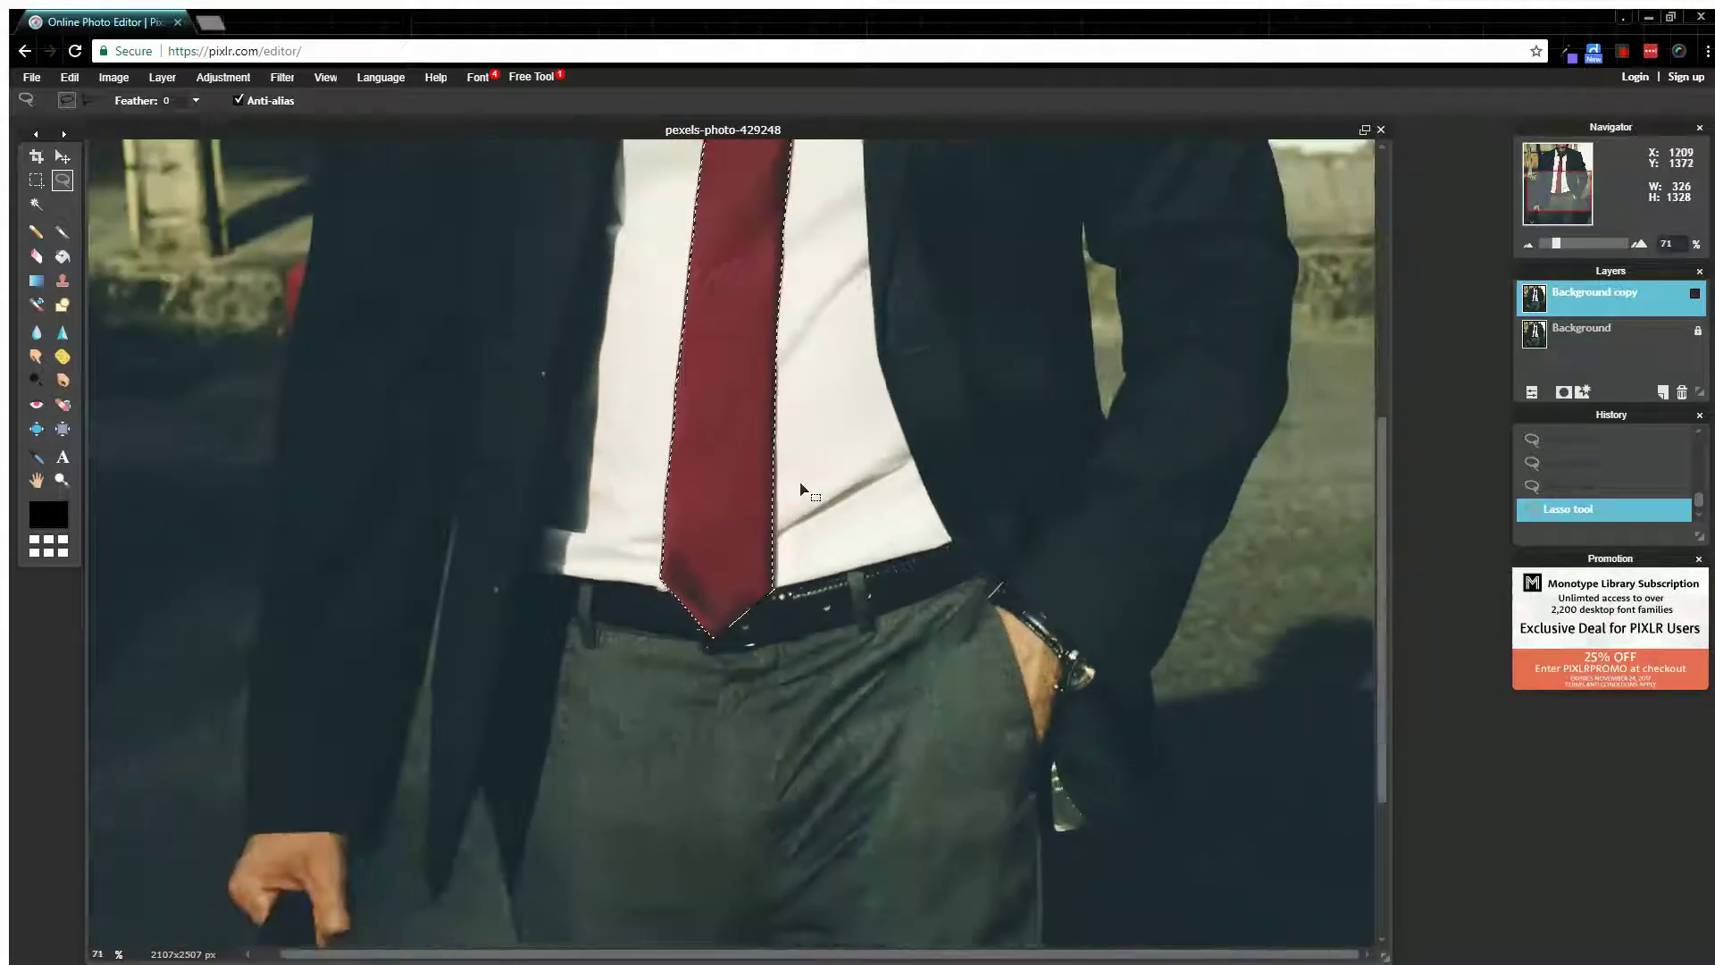
Step: Zoom out and make one fresh duplicate of the Background copy layer, deleting the stray extra copy
scroll(802, 490, down, 3)
scroll(1357, 447, up, 3)
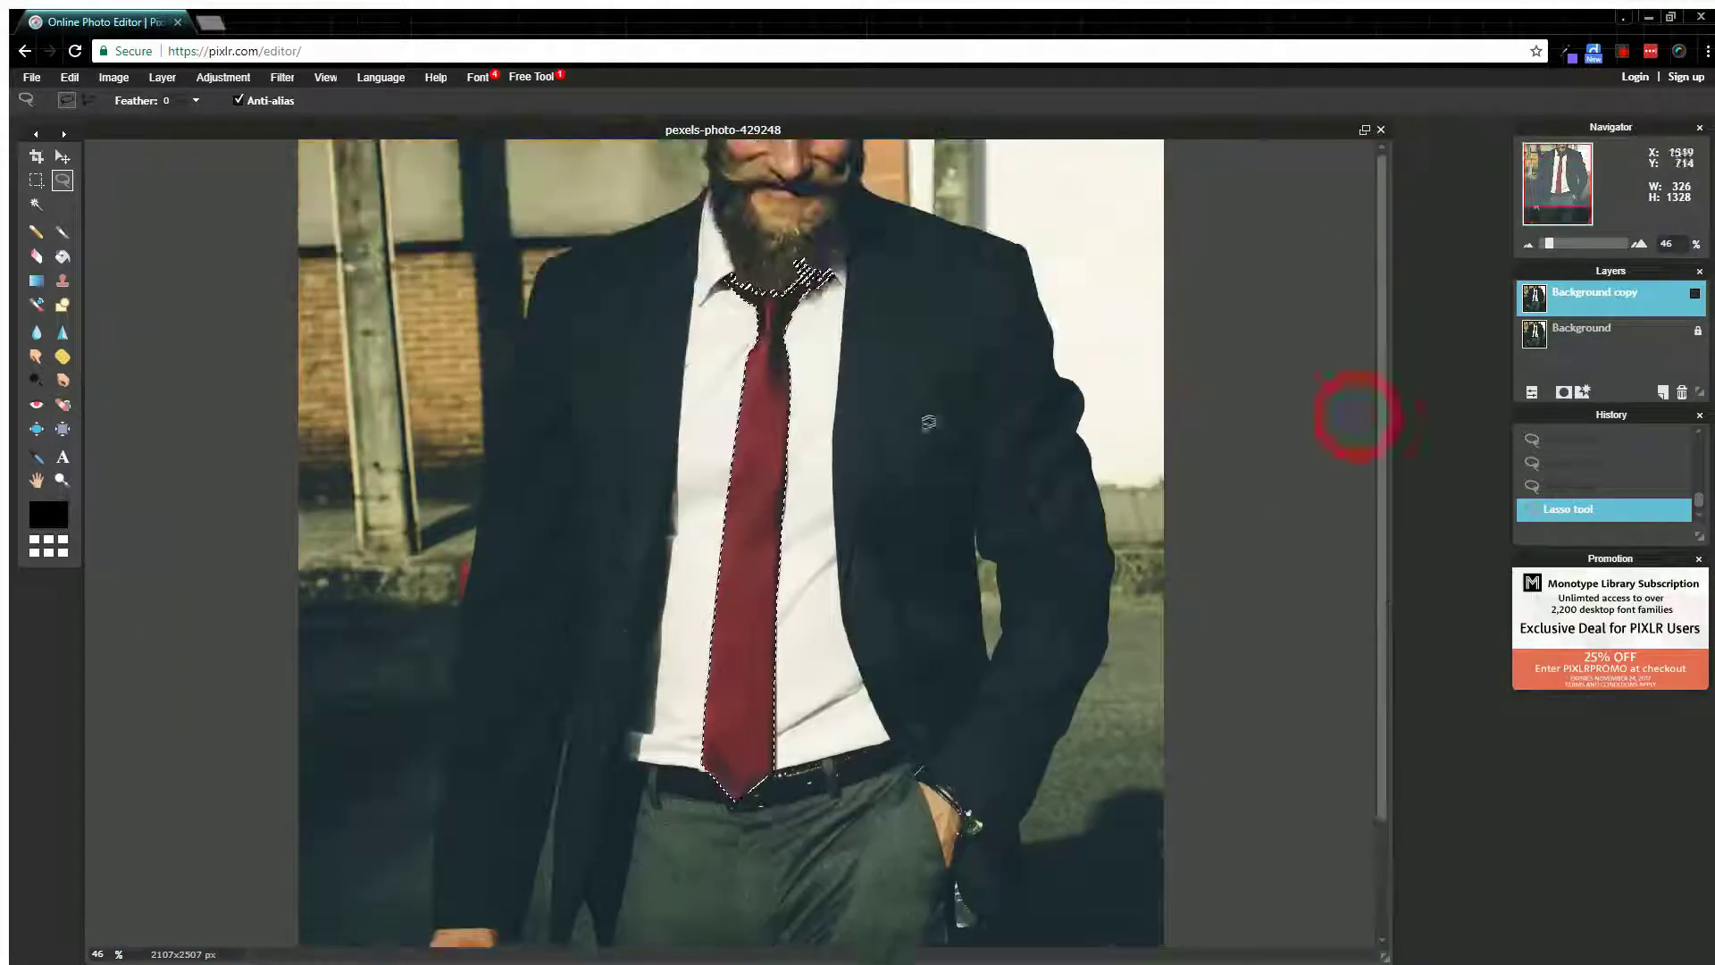
scroll(929, 423, down, 1)
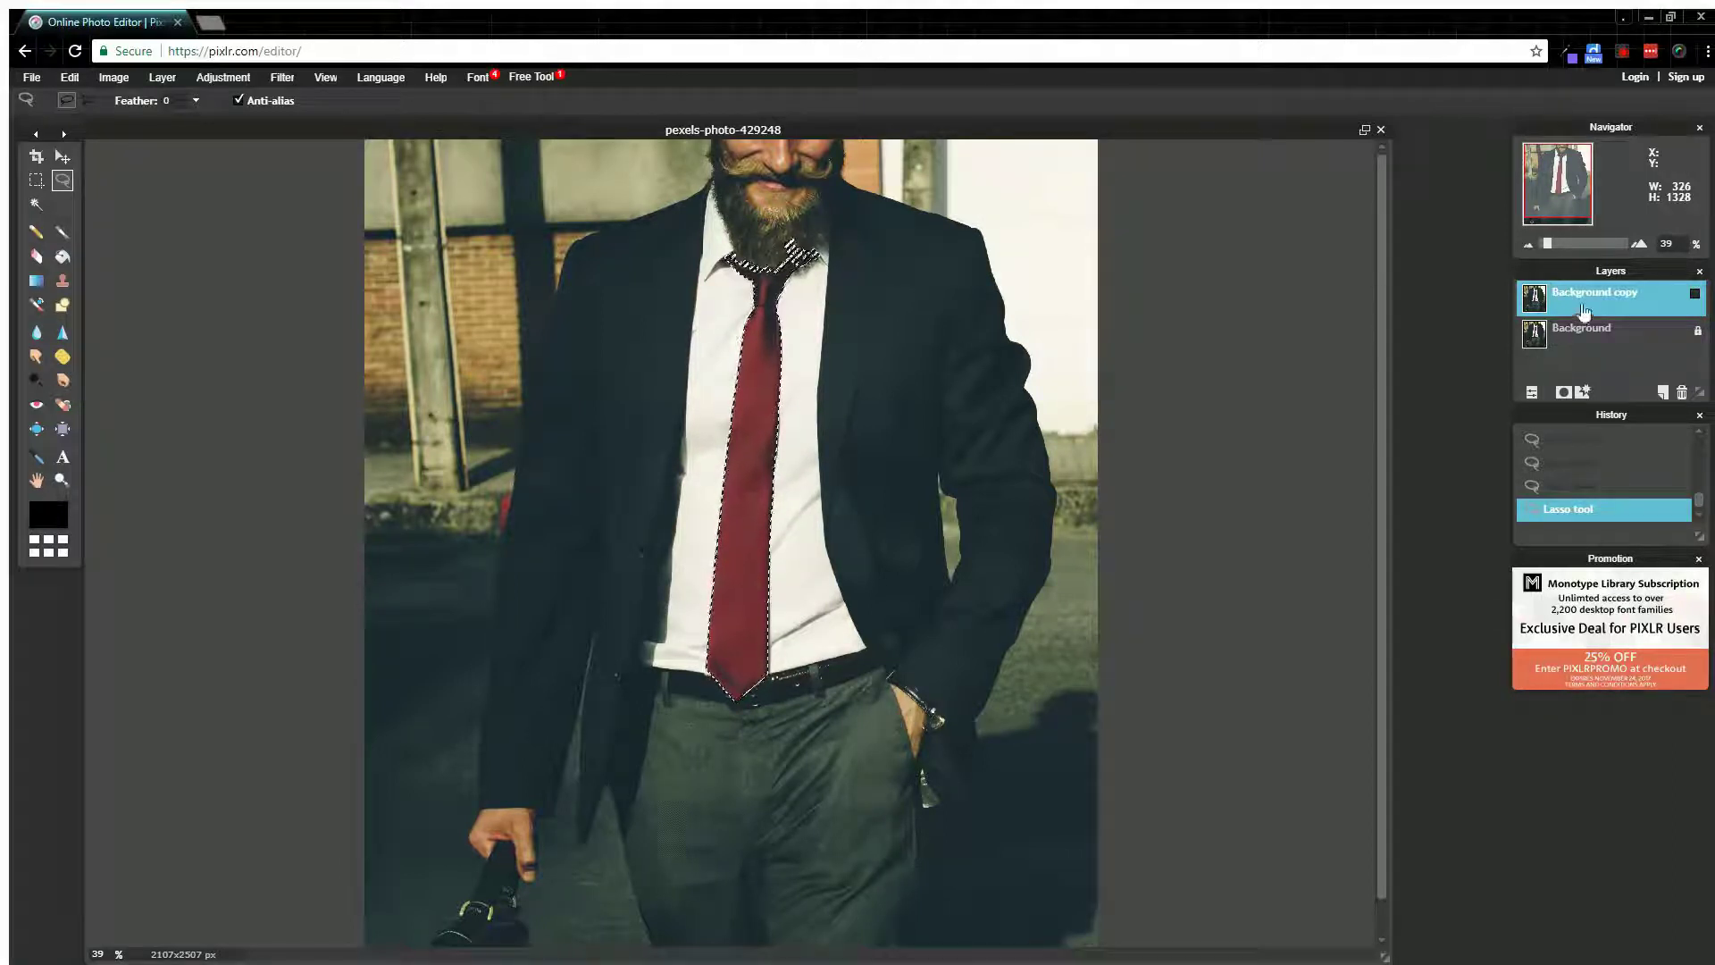
right_click(1579, 297)
click(1572, 307)
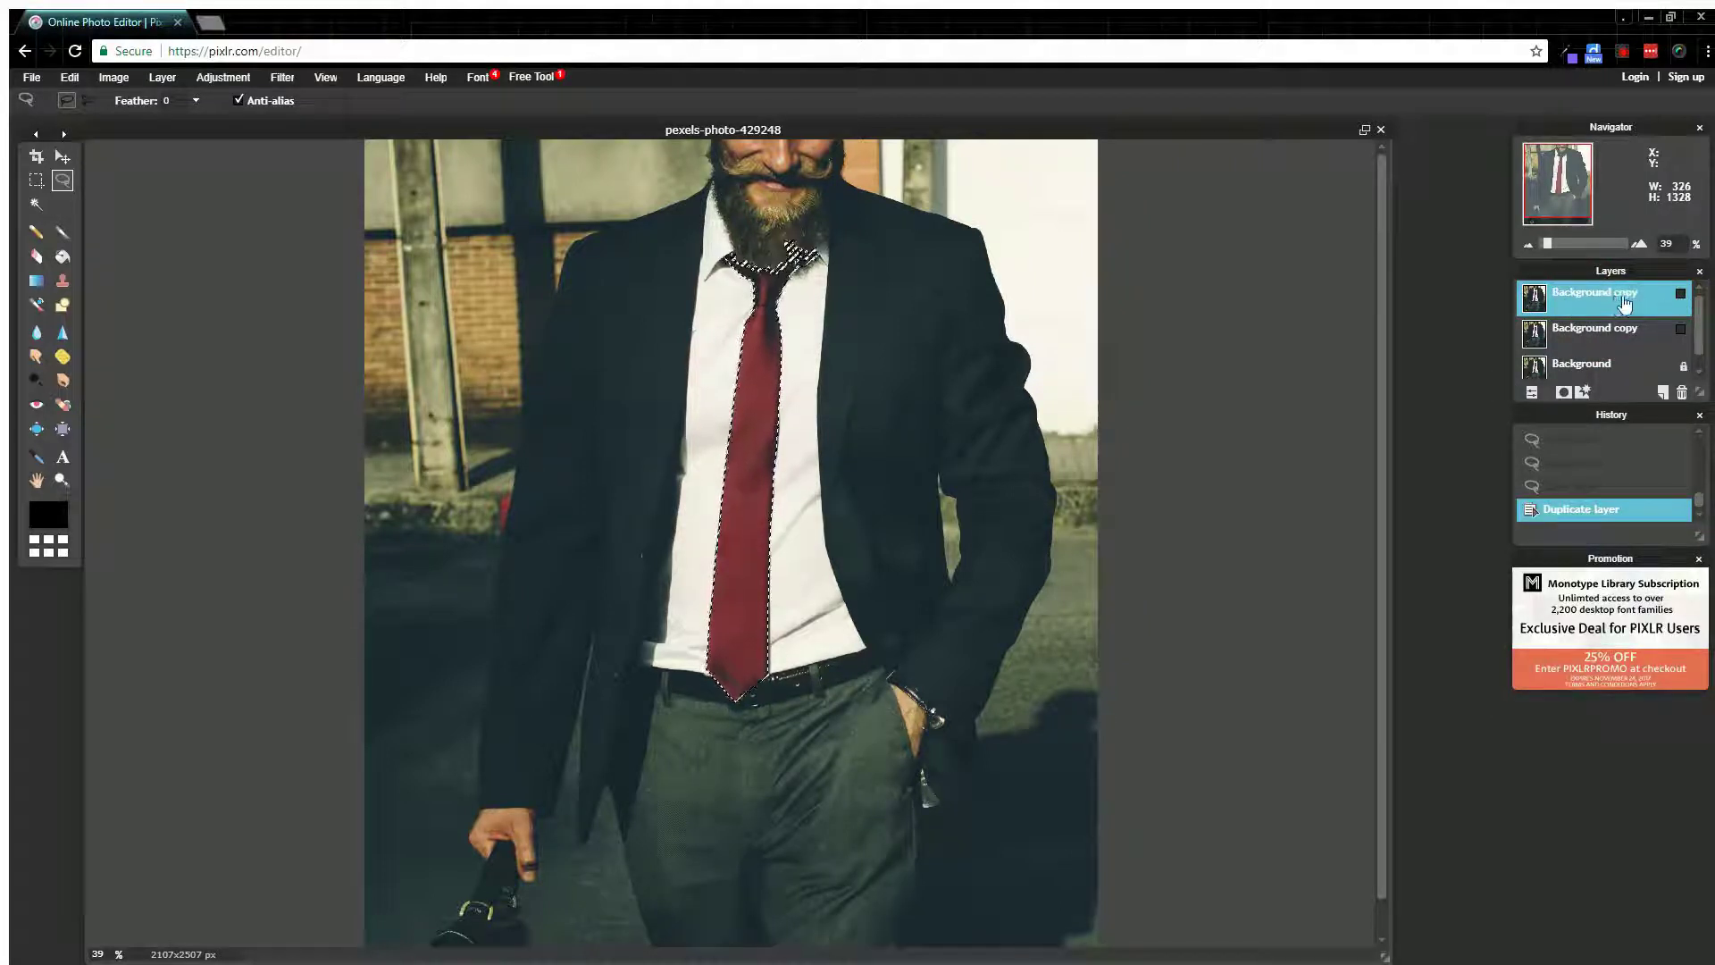
click(1682, 393)
click(1579, 351)
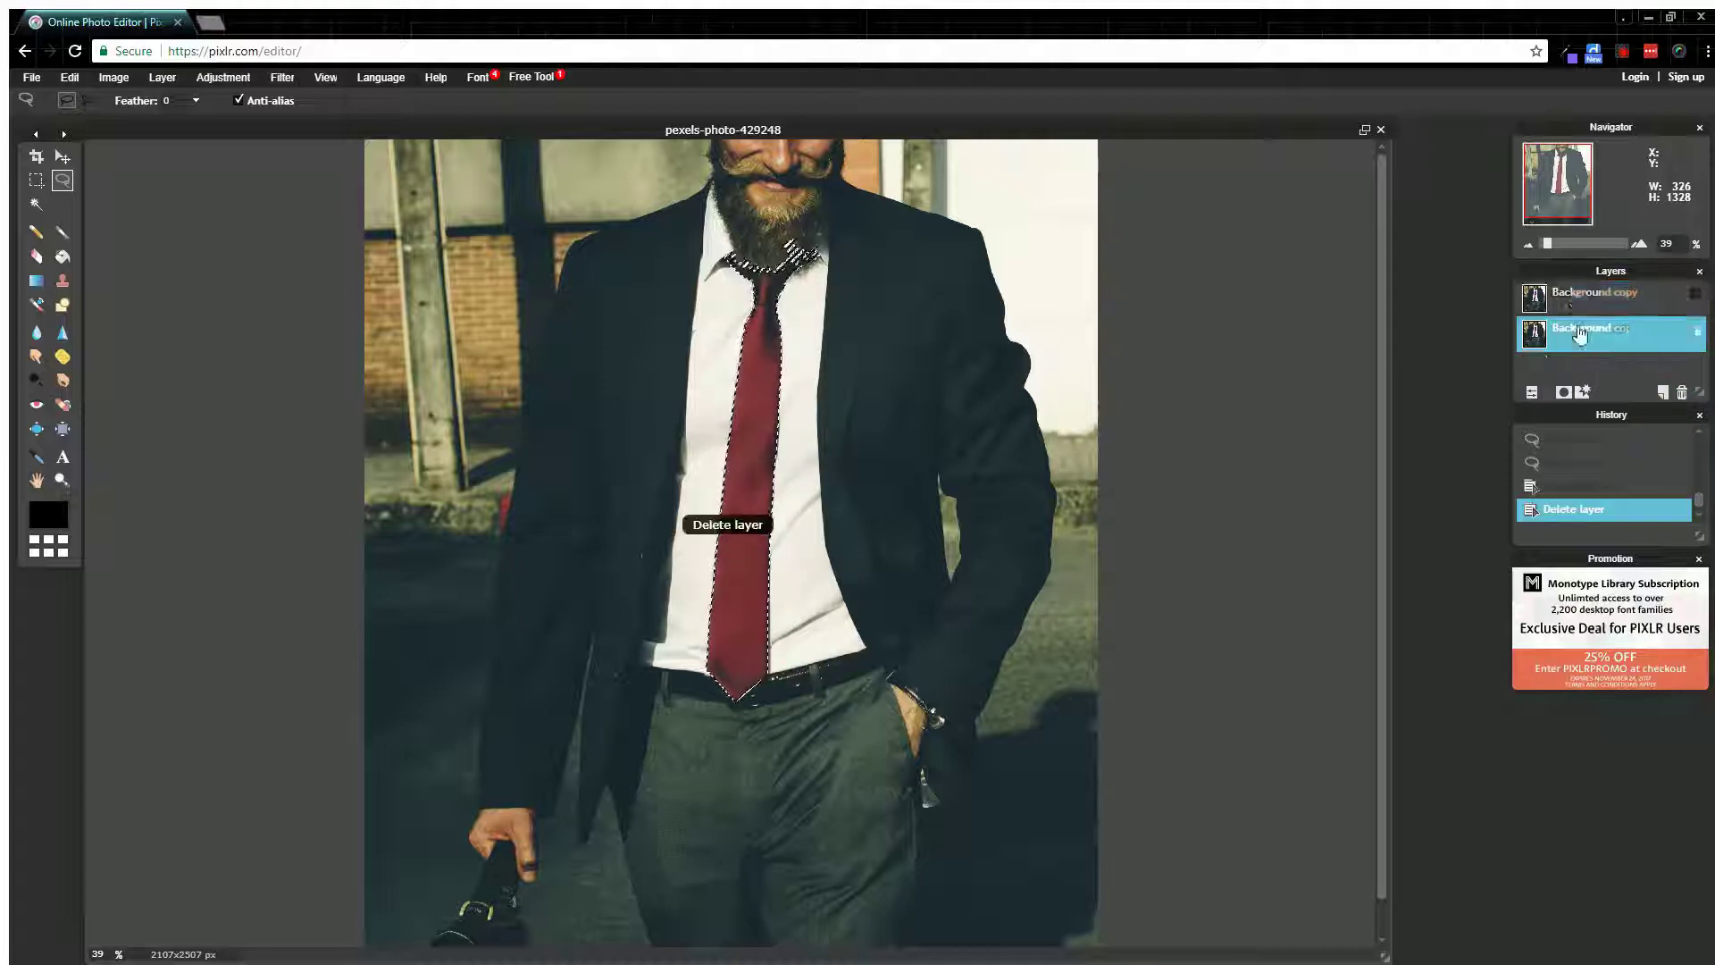
right_click(1576, 335)
click(1573, 348)
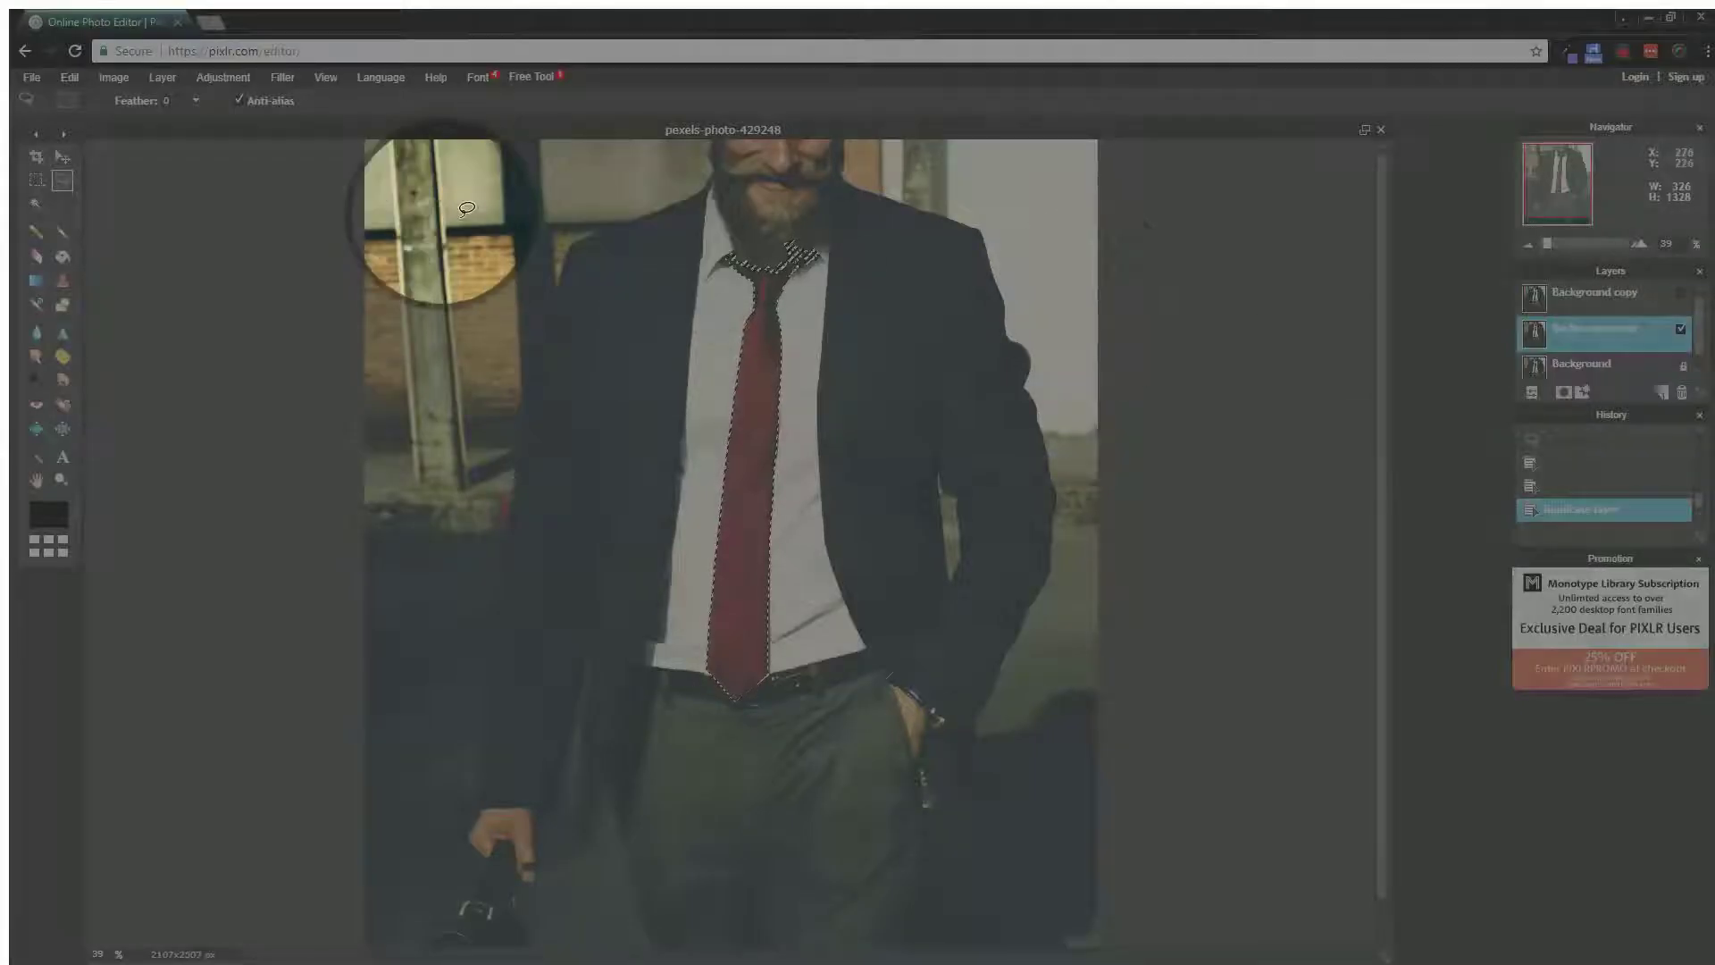
Step: Apply Hue & Saturation with Hue set to about -135 to turn the red tie blue
click(239, 79)
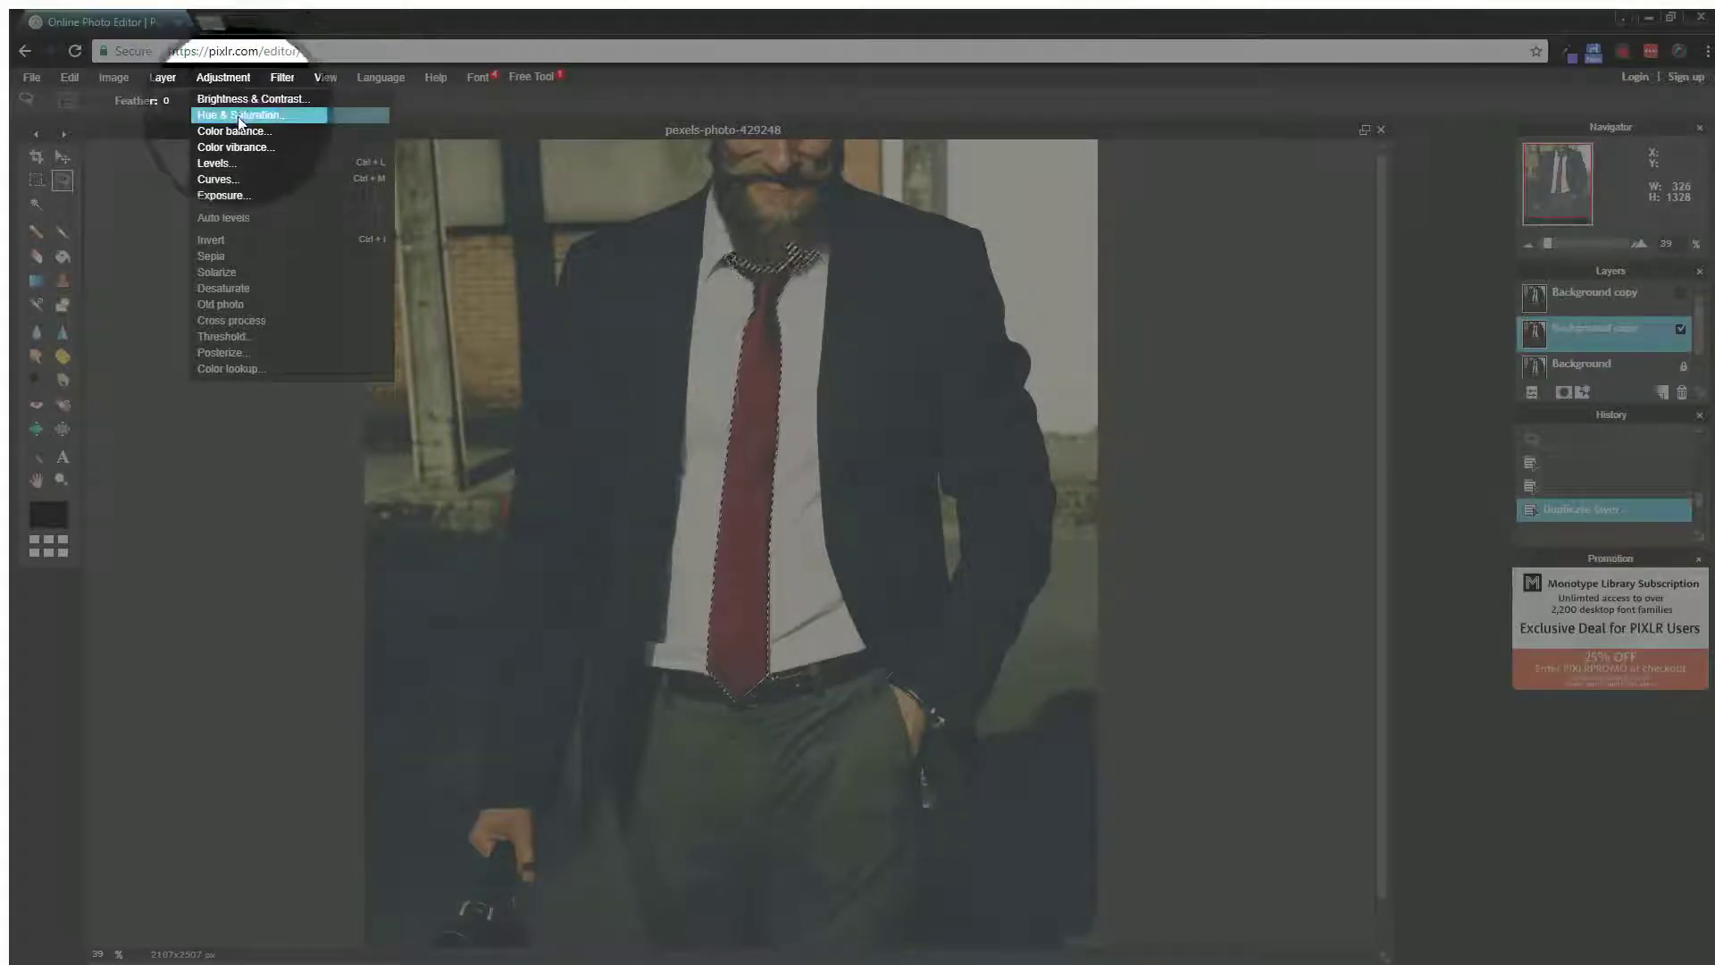
click(239, 117)
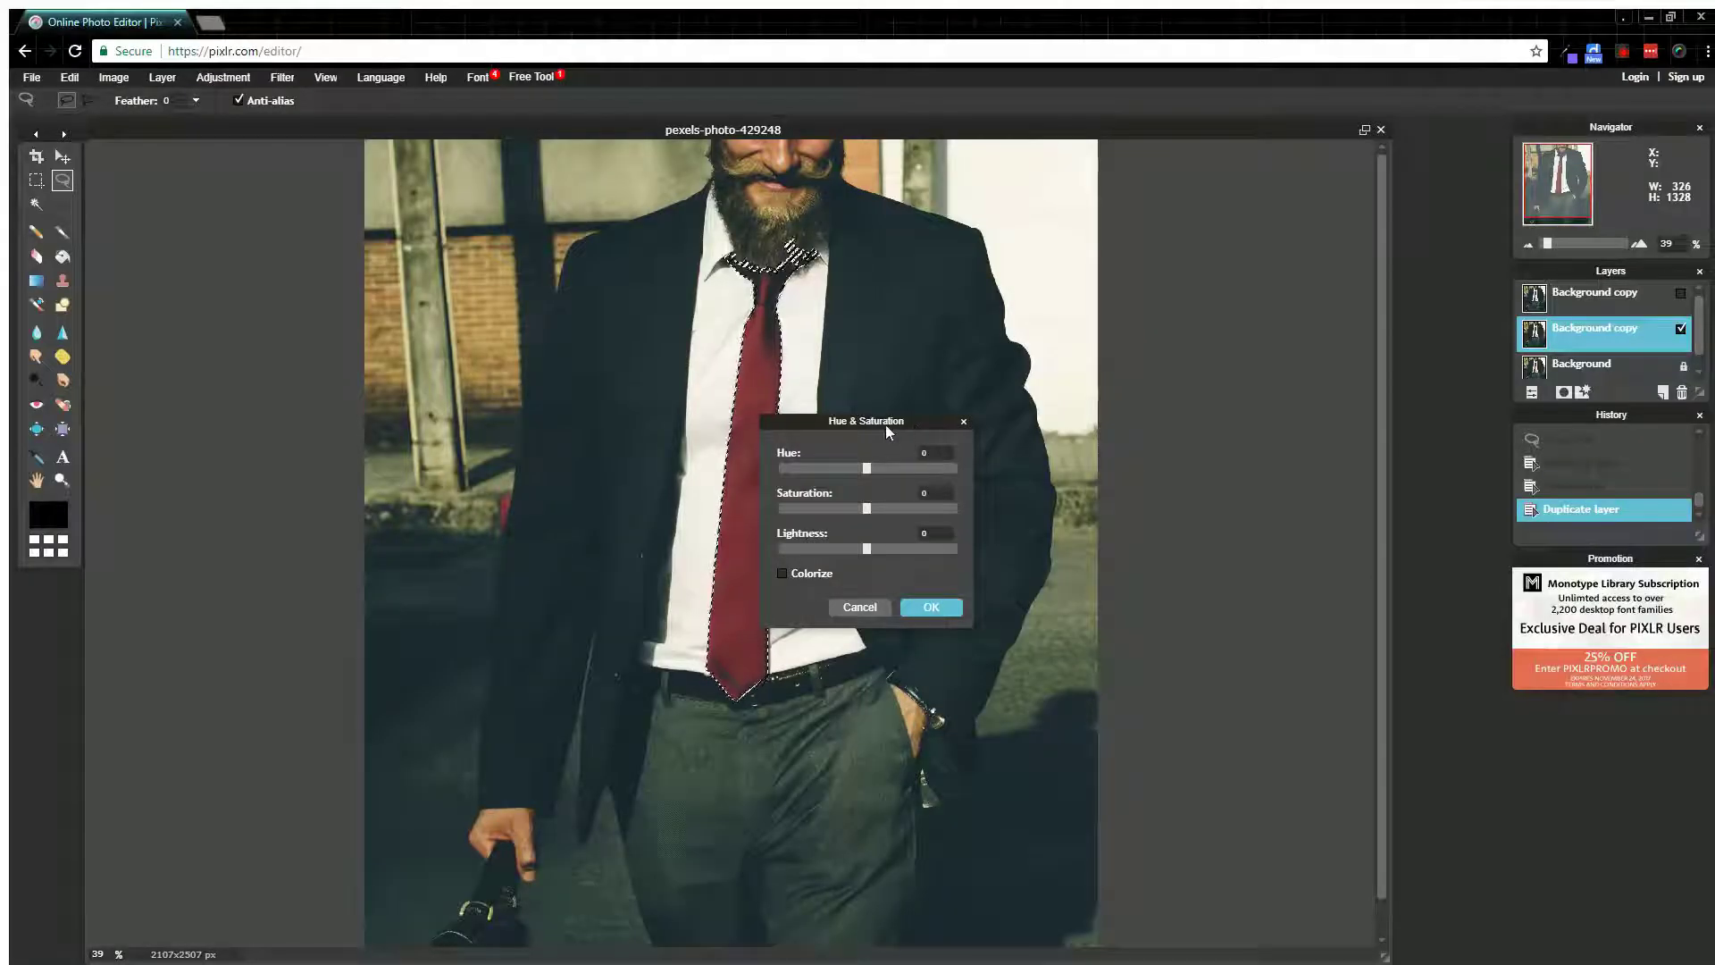
drag(882, 425, 1172, 264)
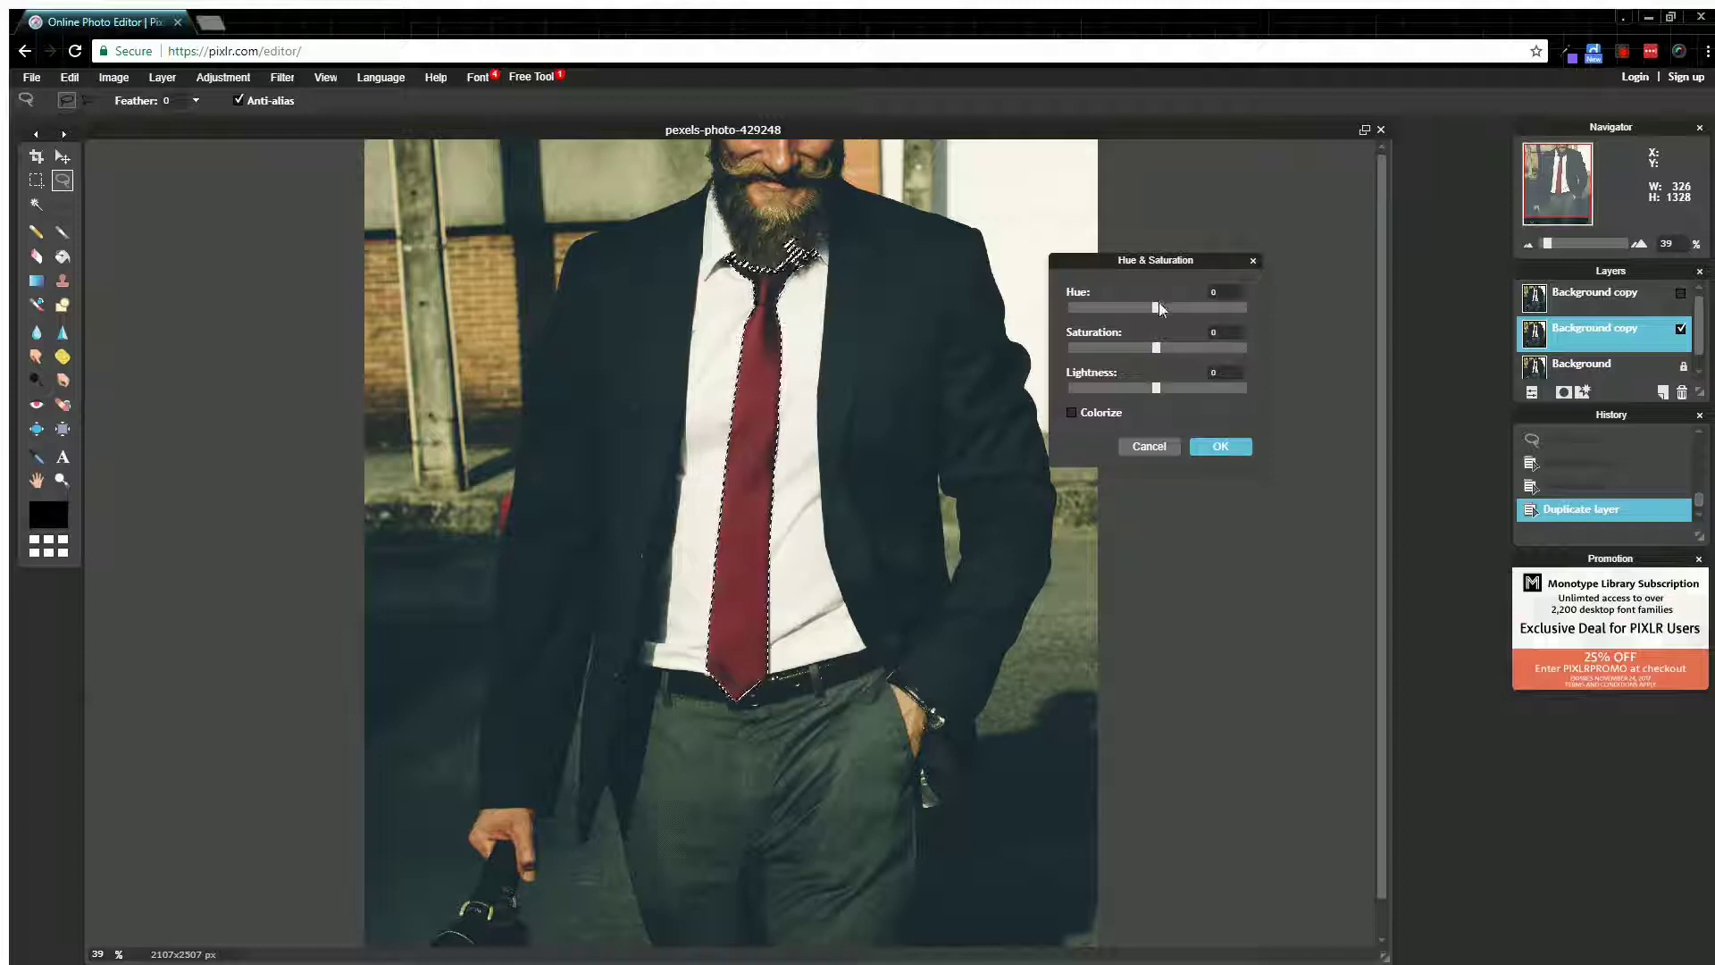
drag(1156, 307, 1241, 314)
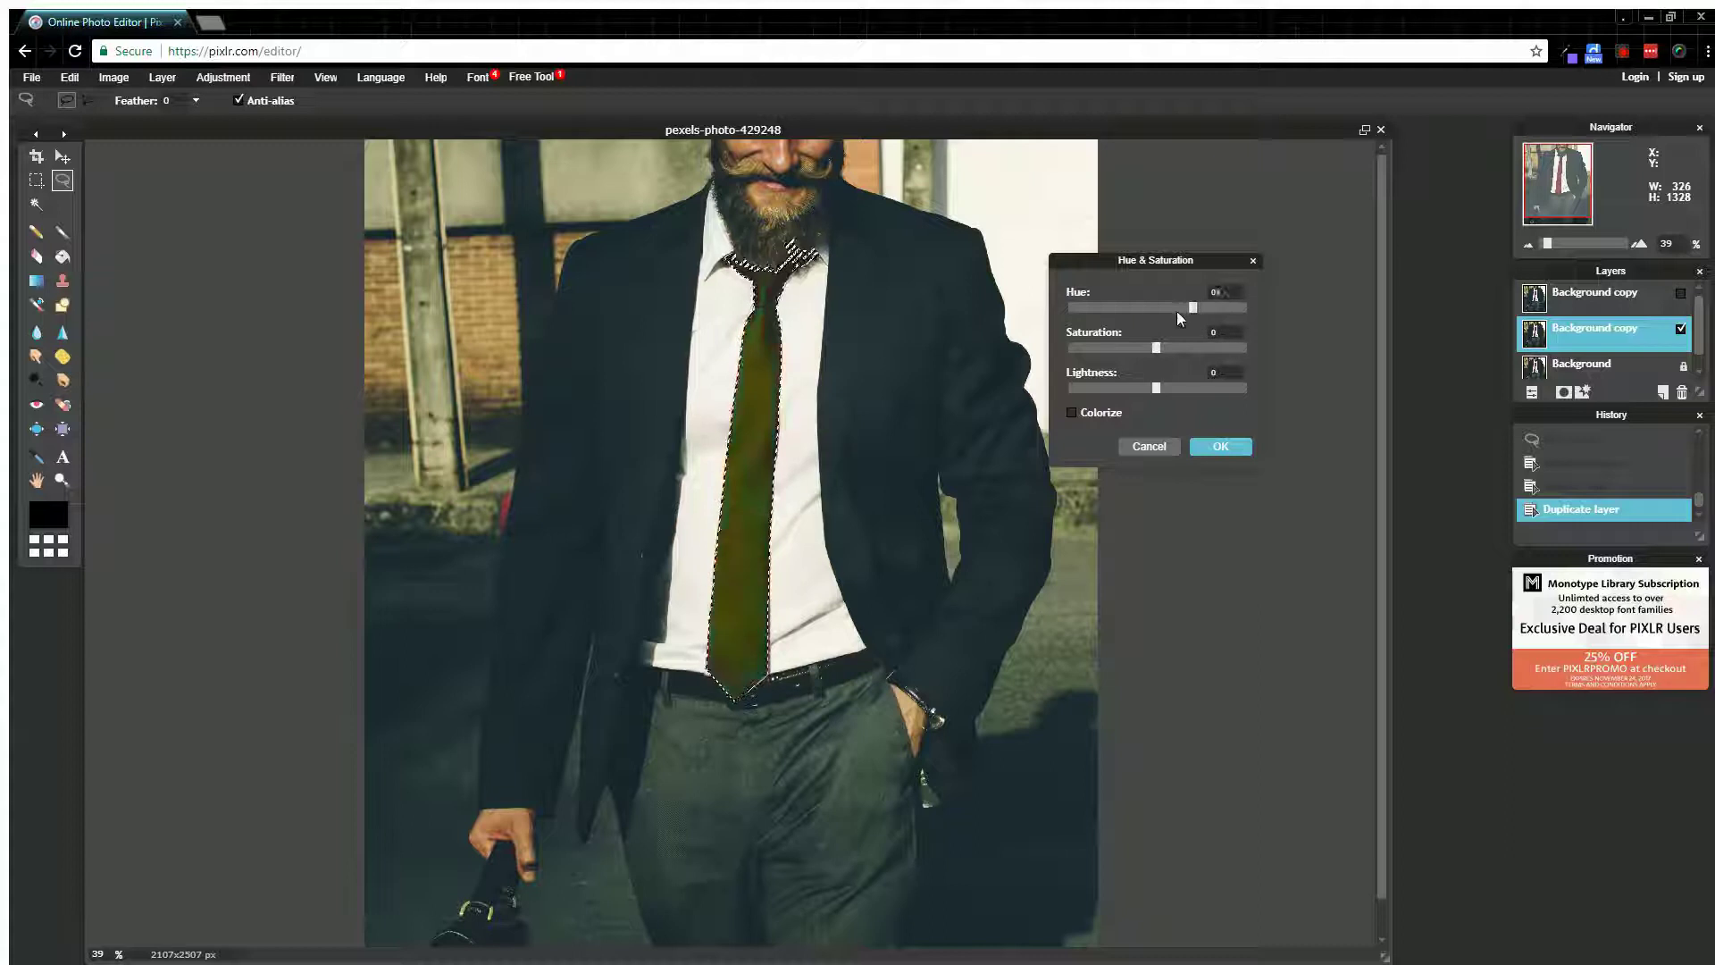
drag(1110, 317, 1080, 309)
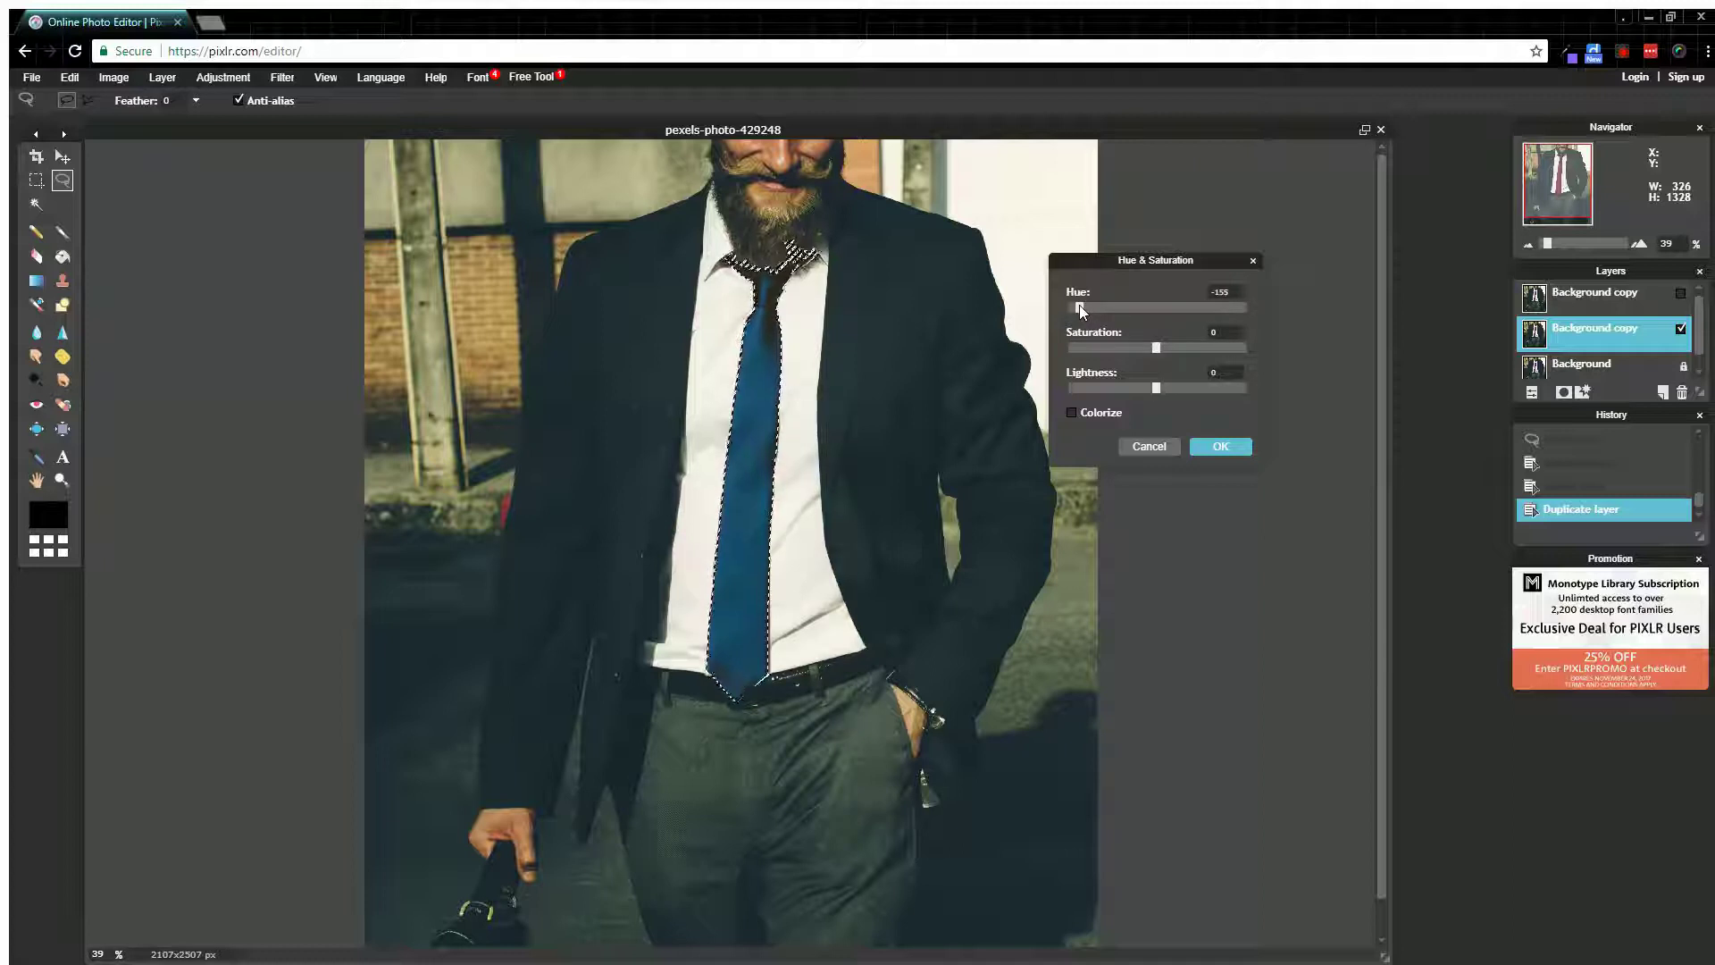
click(1216, 448)
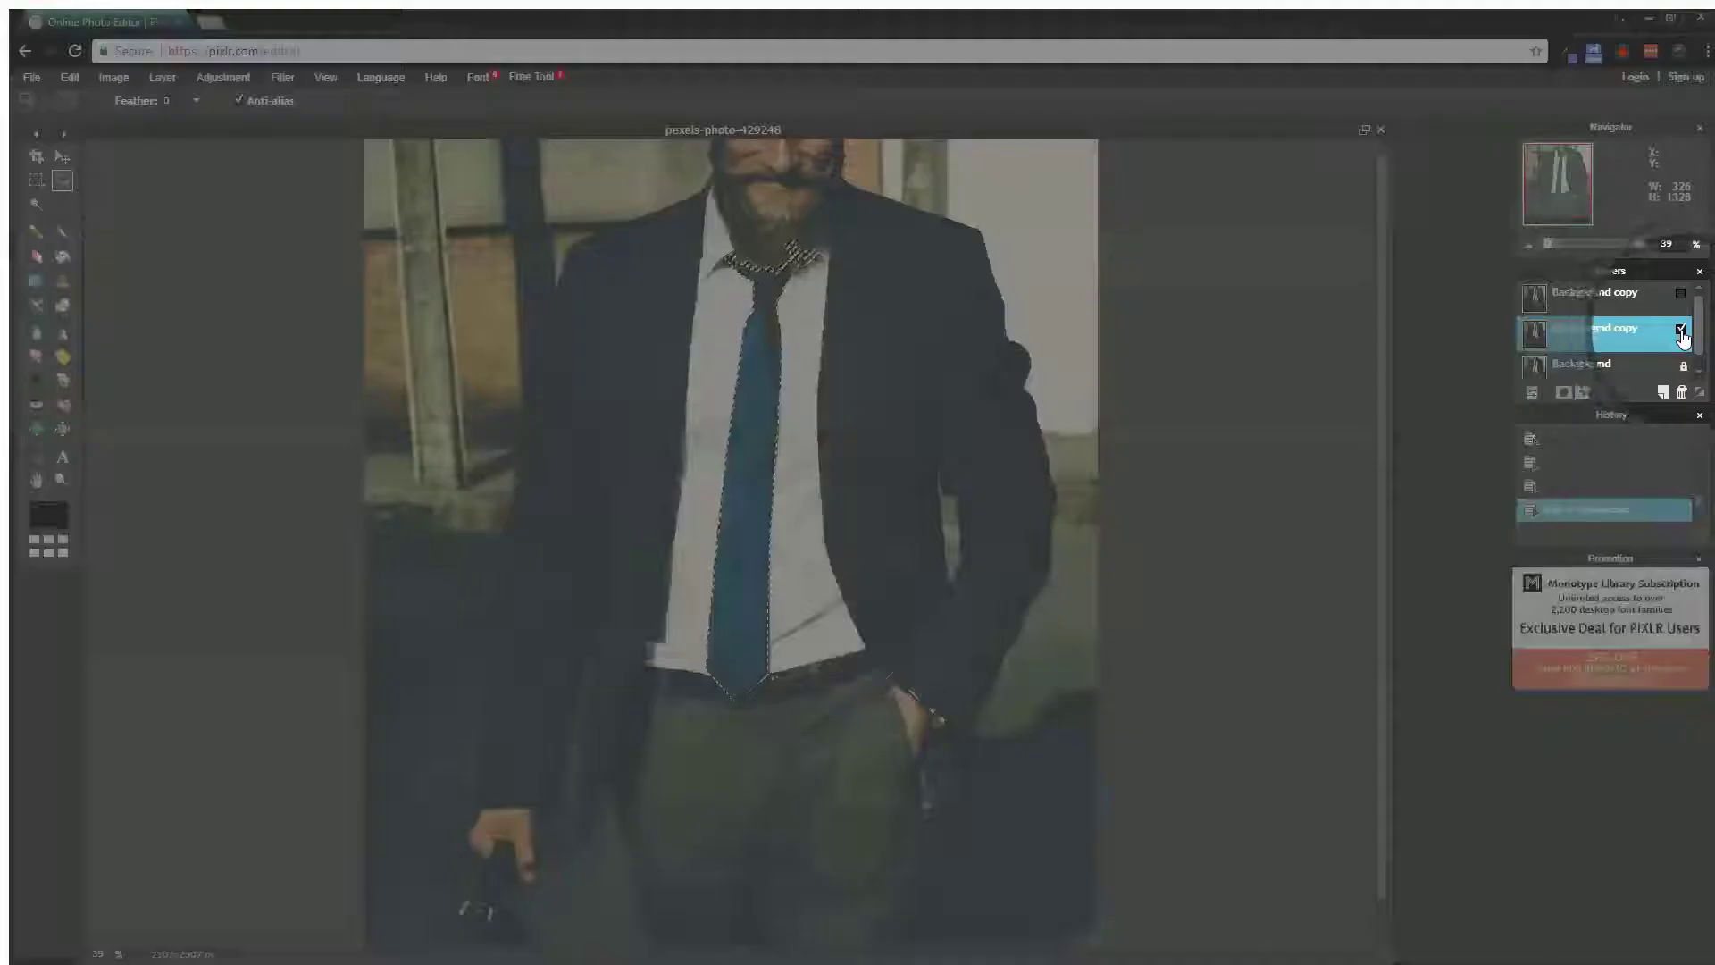
Step: Toggle the recoloured layer off and on to compare red and blue ties, then deselect all
click(1681, 329)
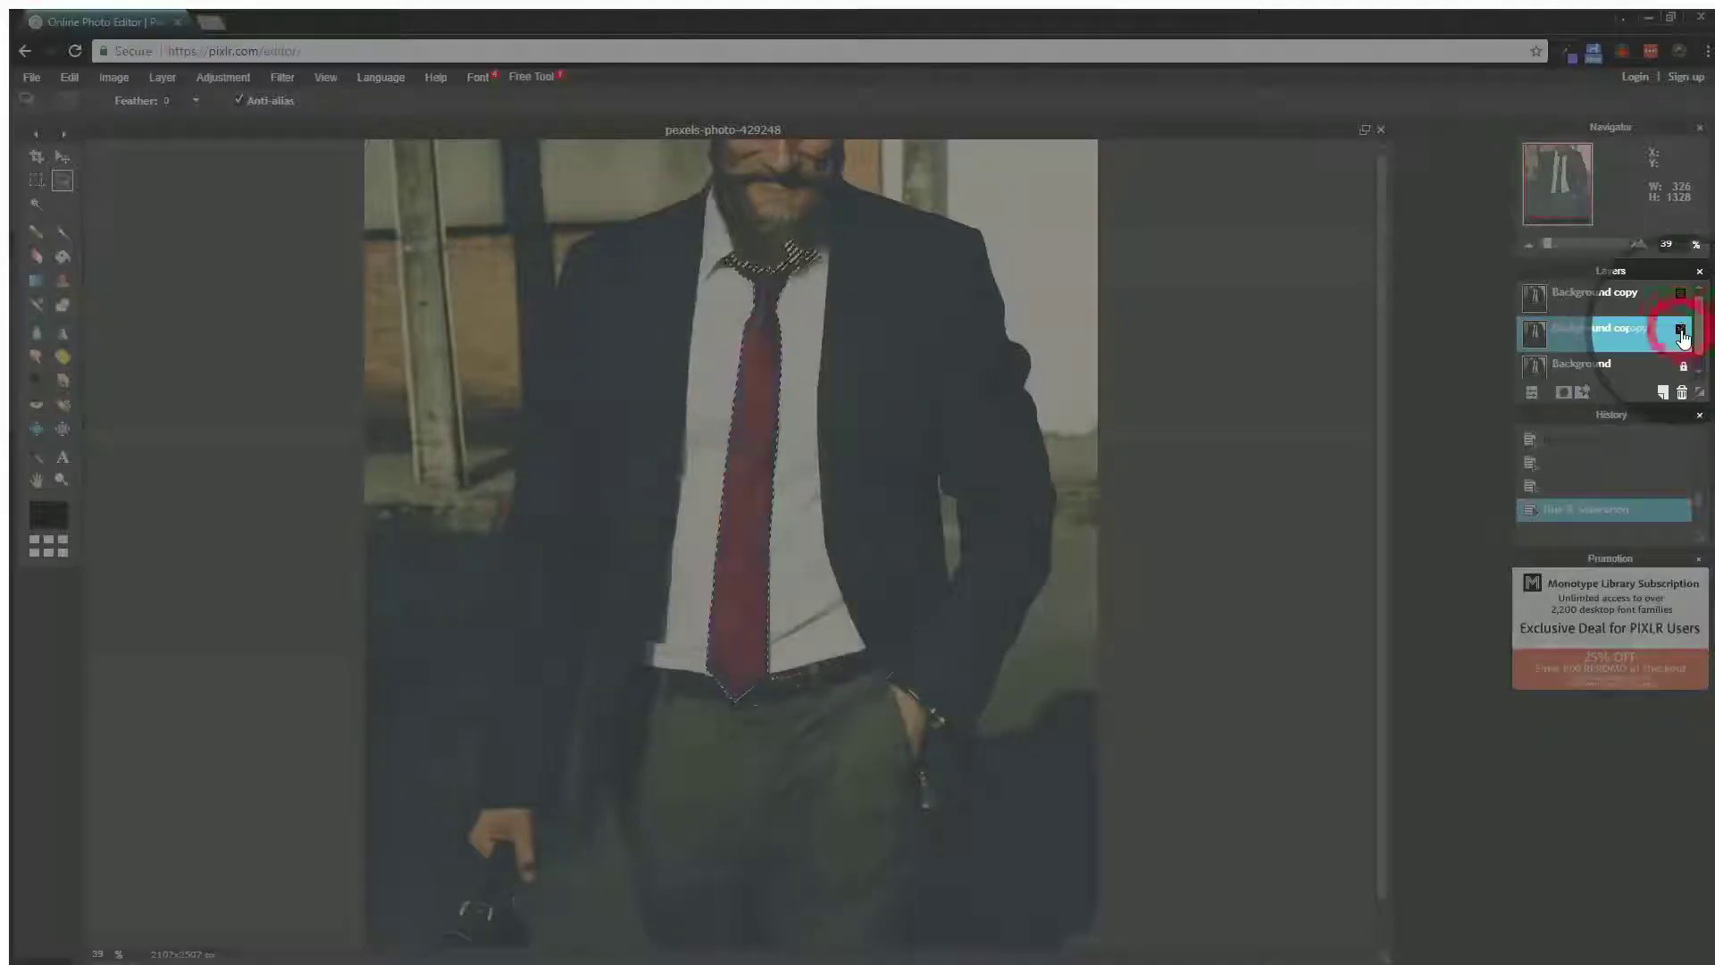
click(1681, 329)
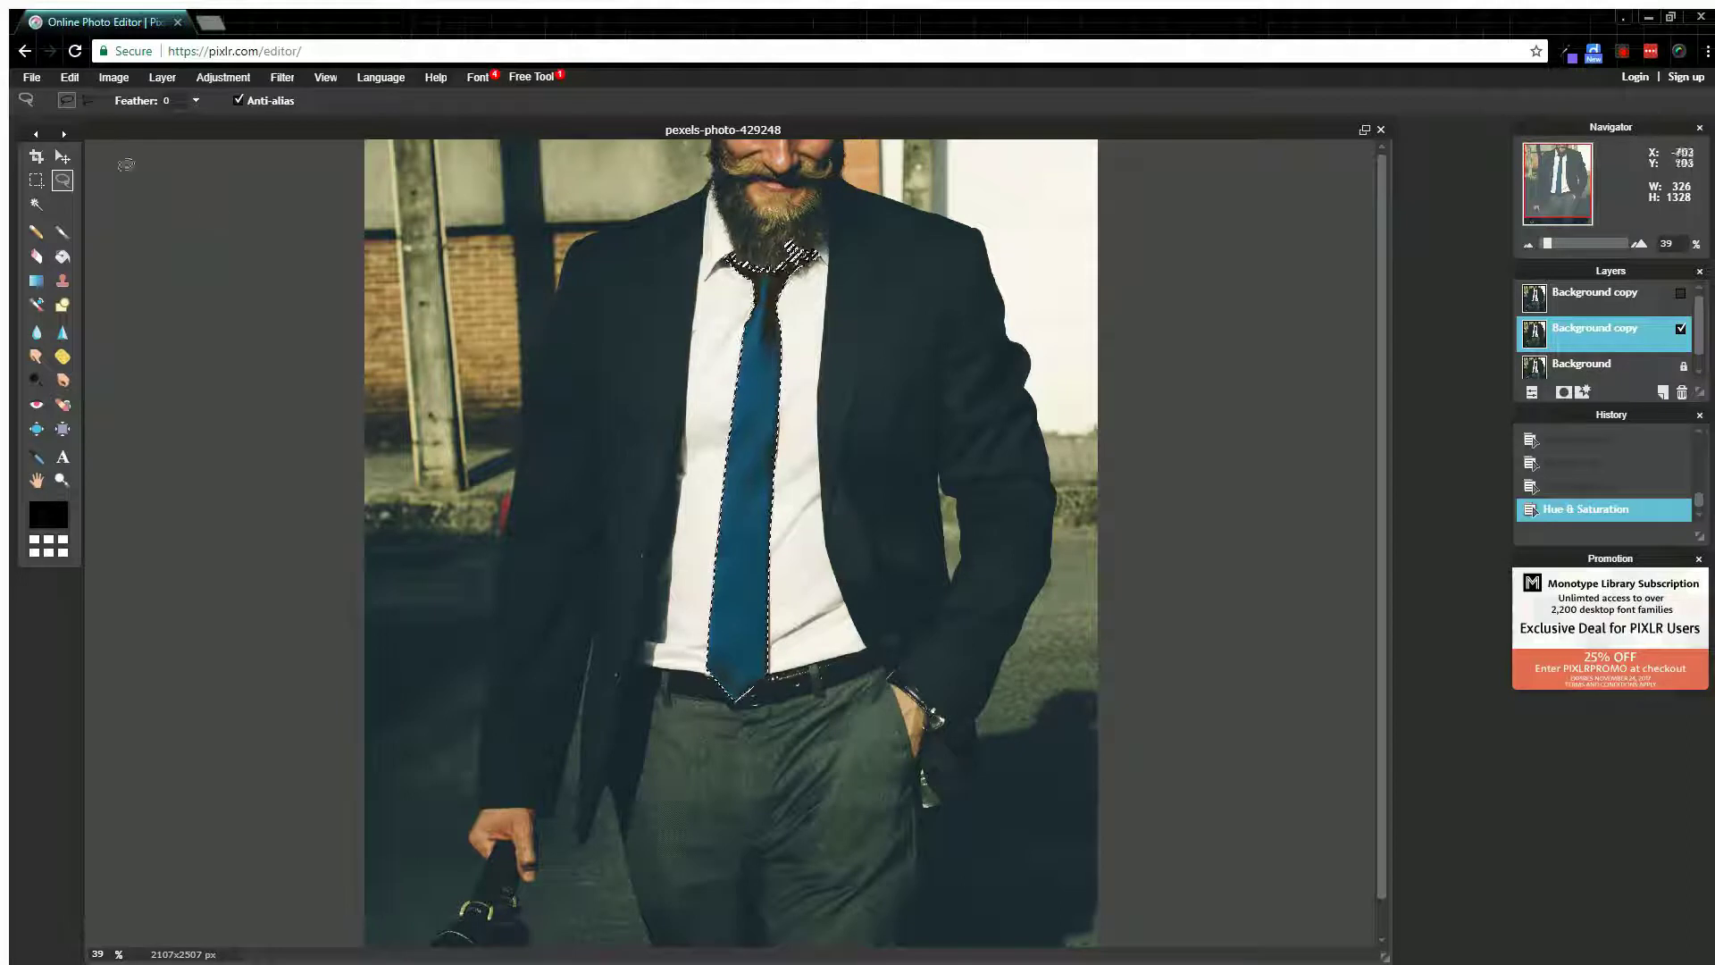
click(596, 324)
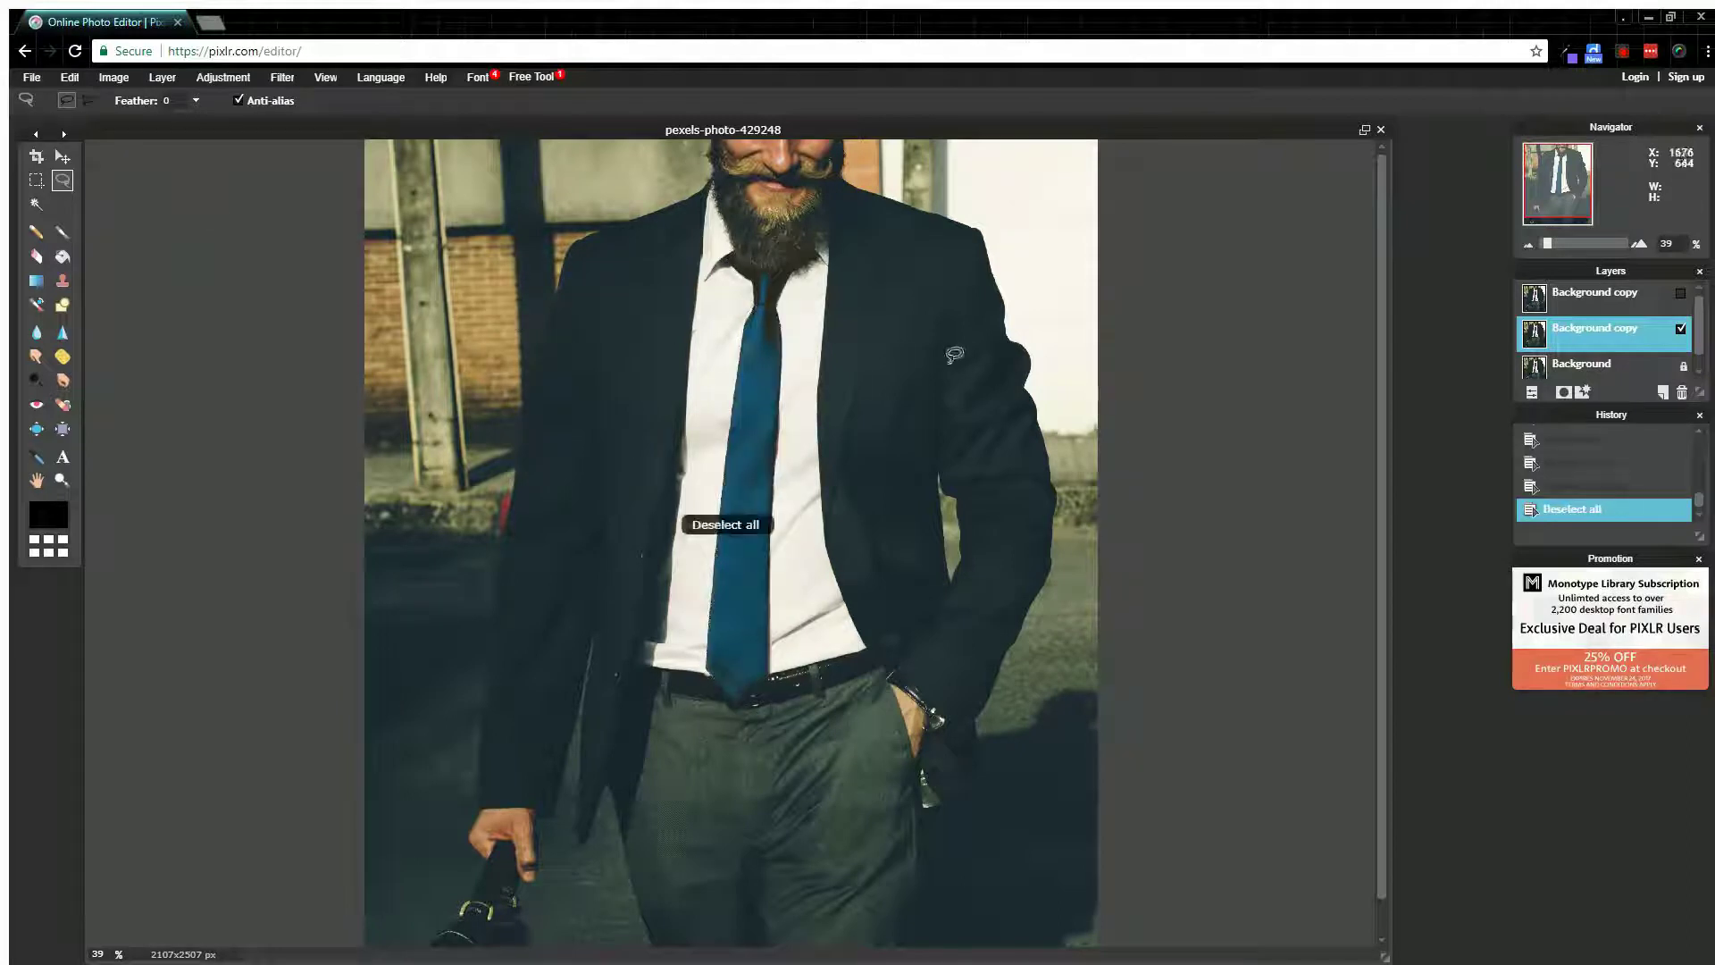